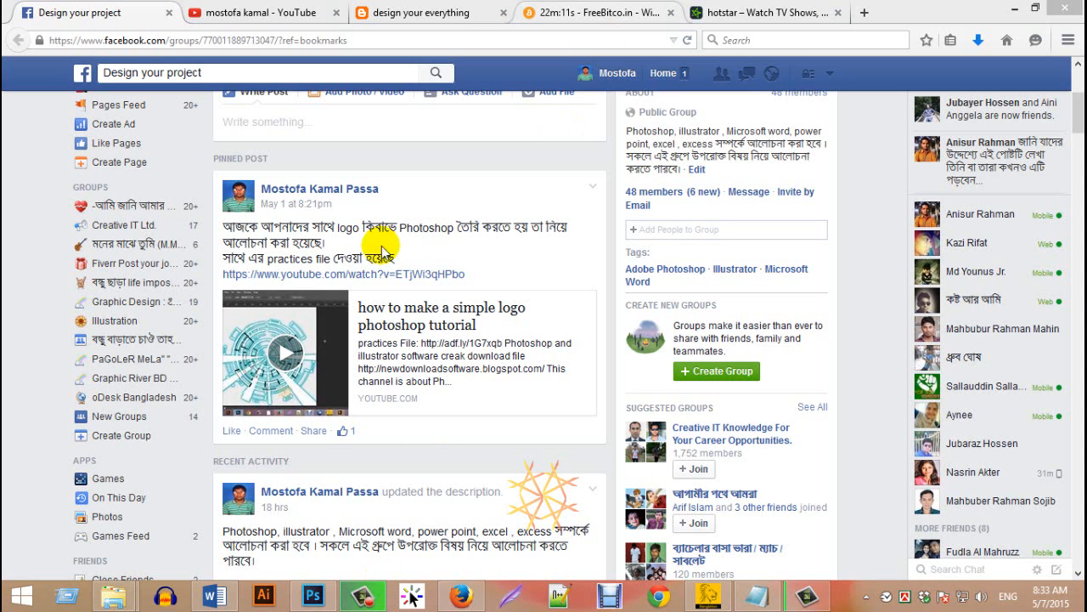
Step: Switch to Photoshop, create a new 1280 × 720 pixel document named "pen tool" with a white background, and activate the Pen Tool
left_click(314, 594)
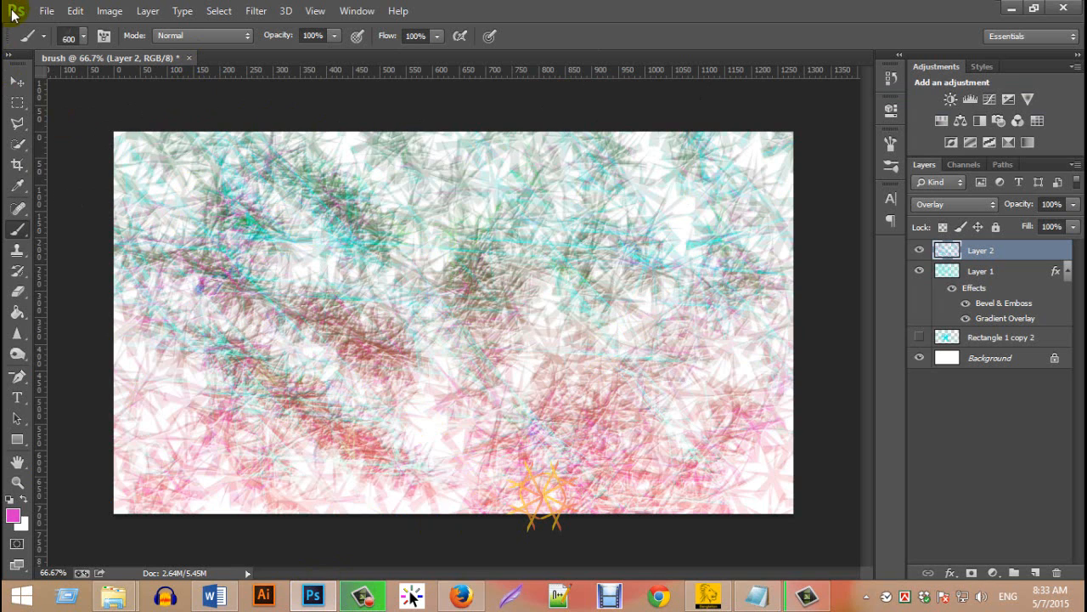
left_click(46, 11)
left_click(57, 28)
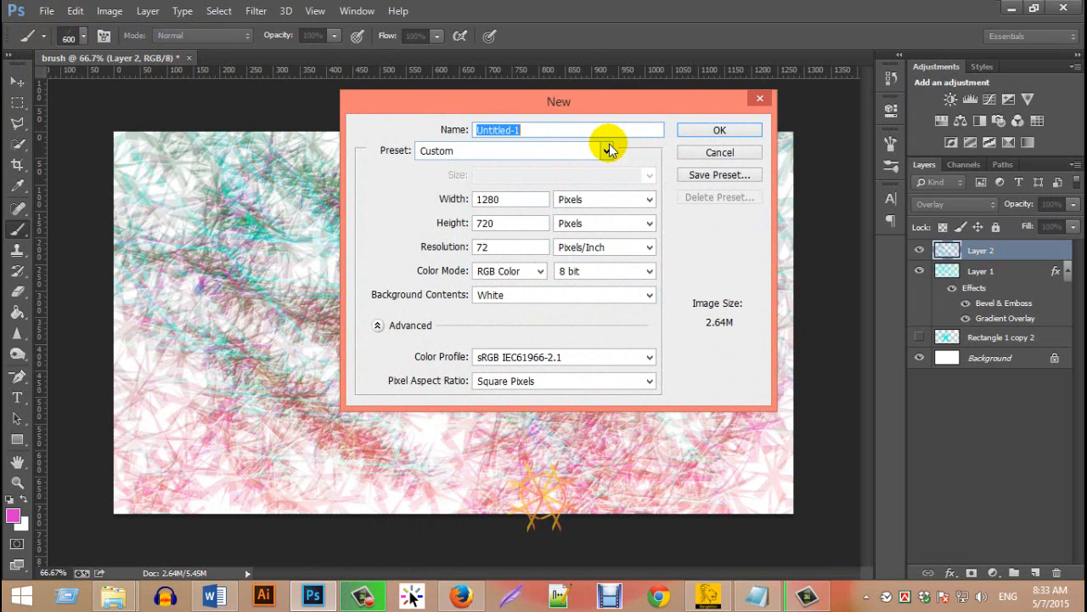
type("pe;rti")
key("BackSpace")
key("BackSpace")
key("BackSpace")
type("n tool")
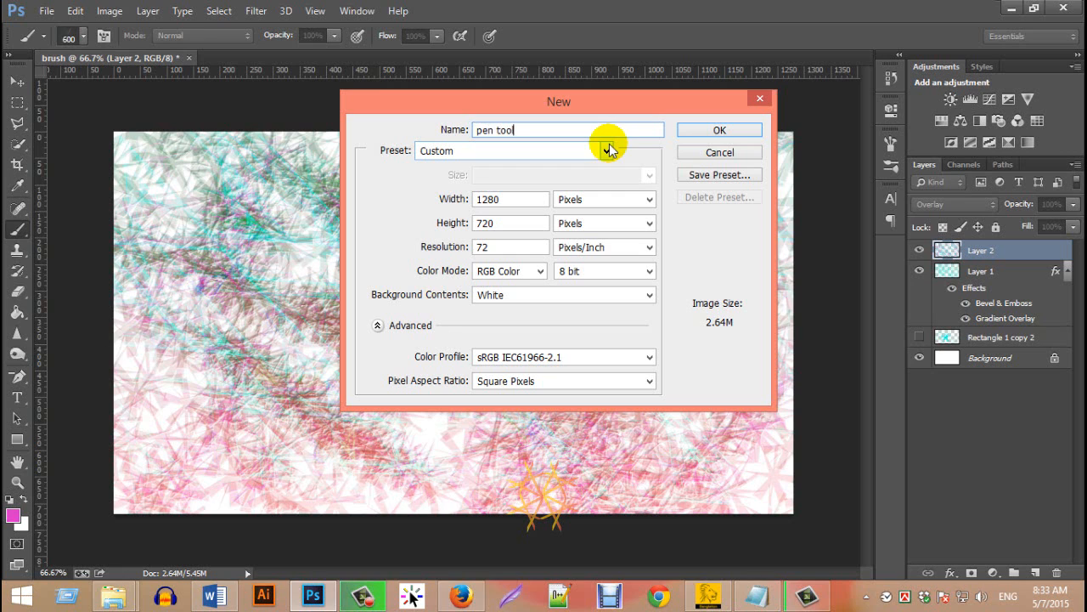
key("Return")
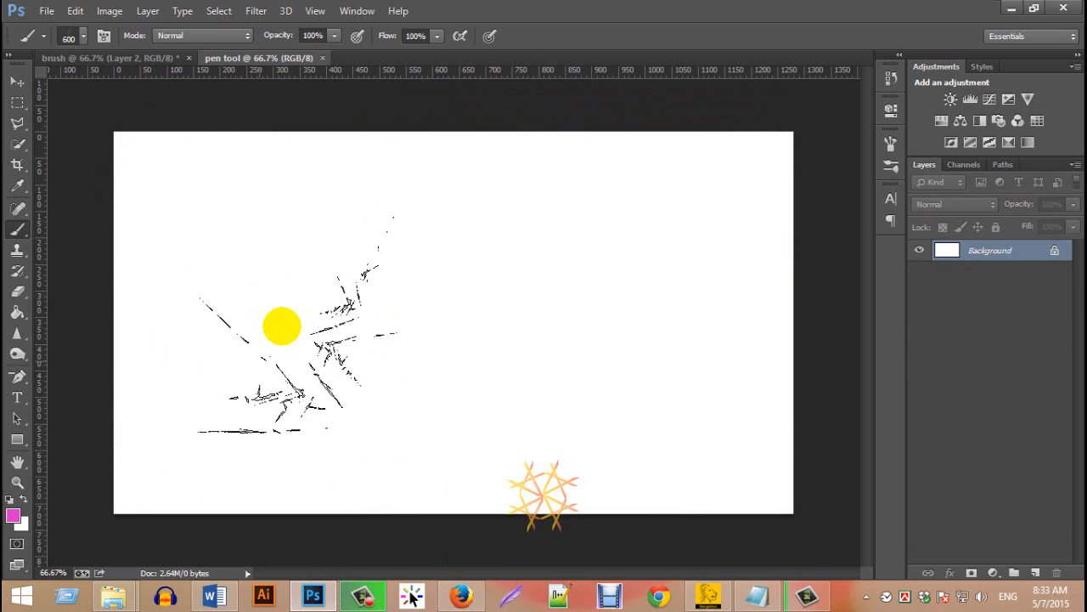
left_click(17, 378)
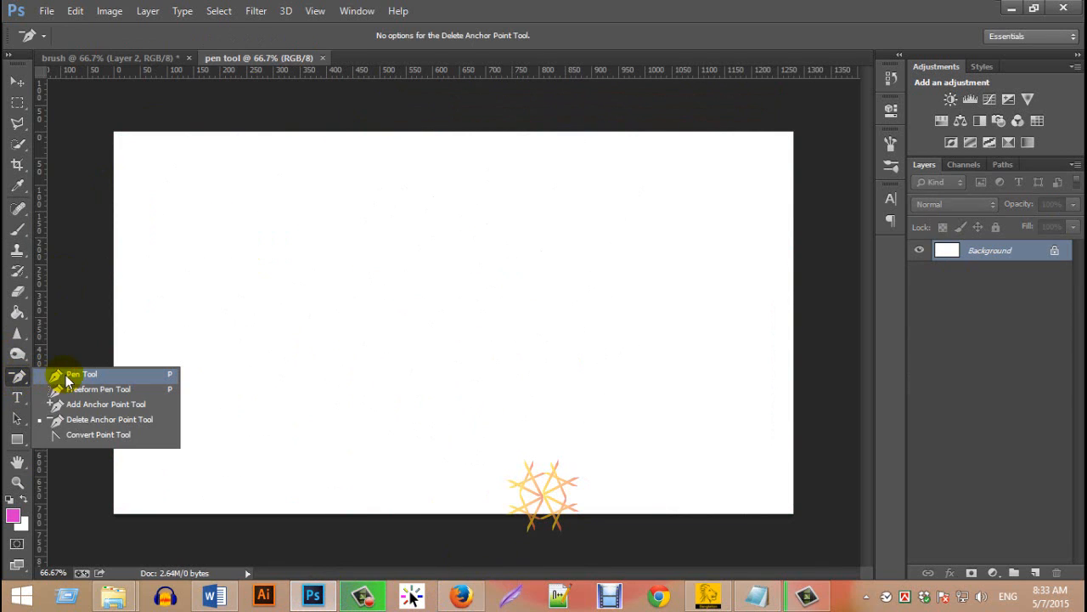
left_click(74, 368)
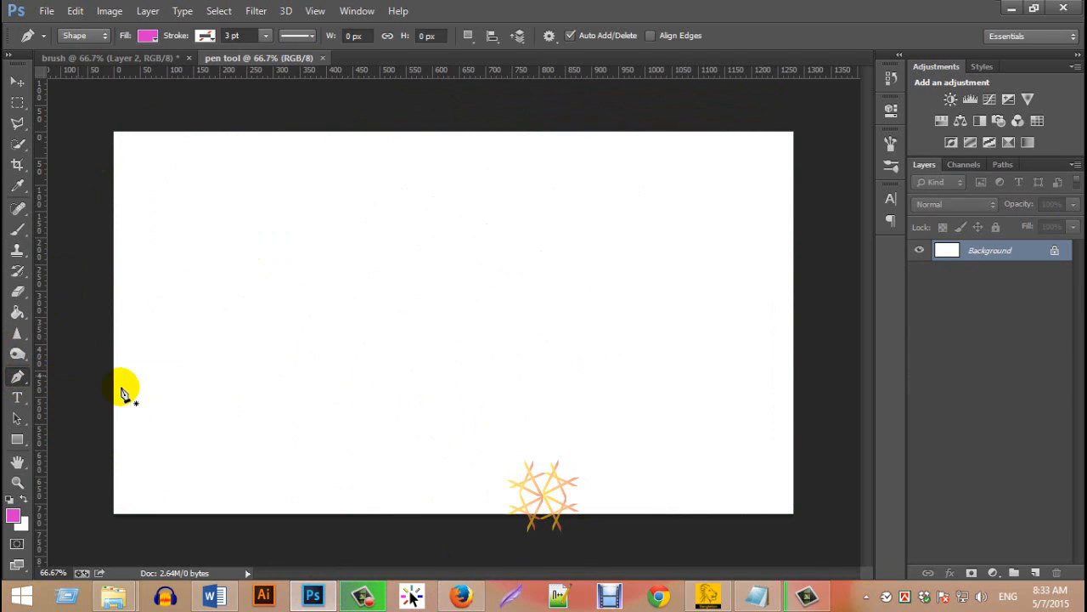
Step: Switch to Firefox and look over the "Design your project" Facebook group's cover and pinned post
left_click(466, 596)
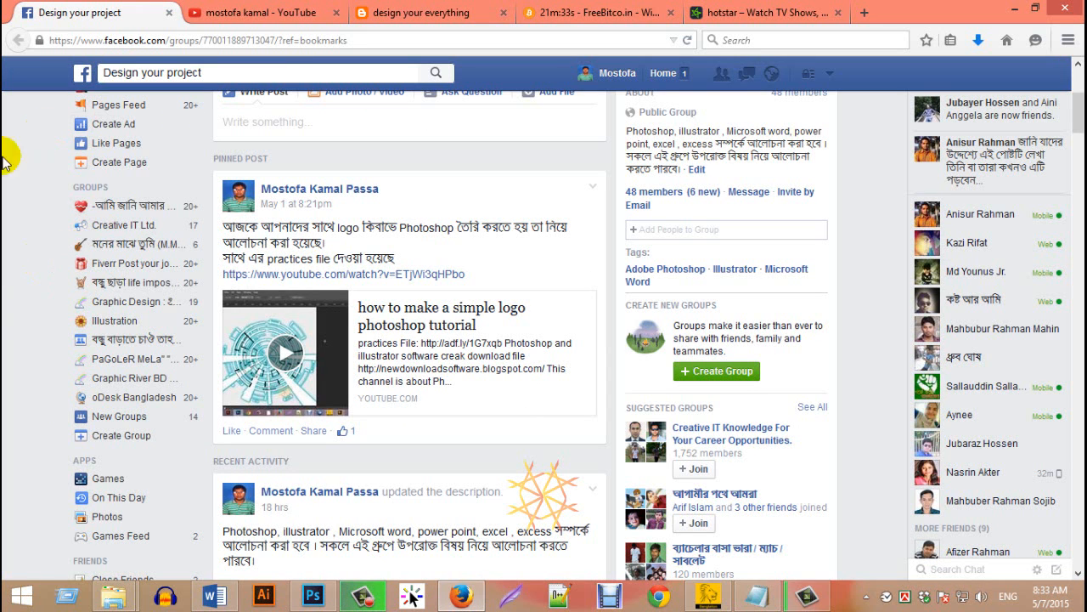
scroll(467, 280, "up", 1)
scroll(466, 280, "up", 3)
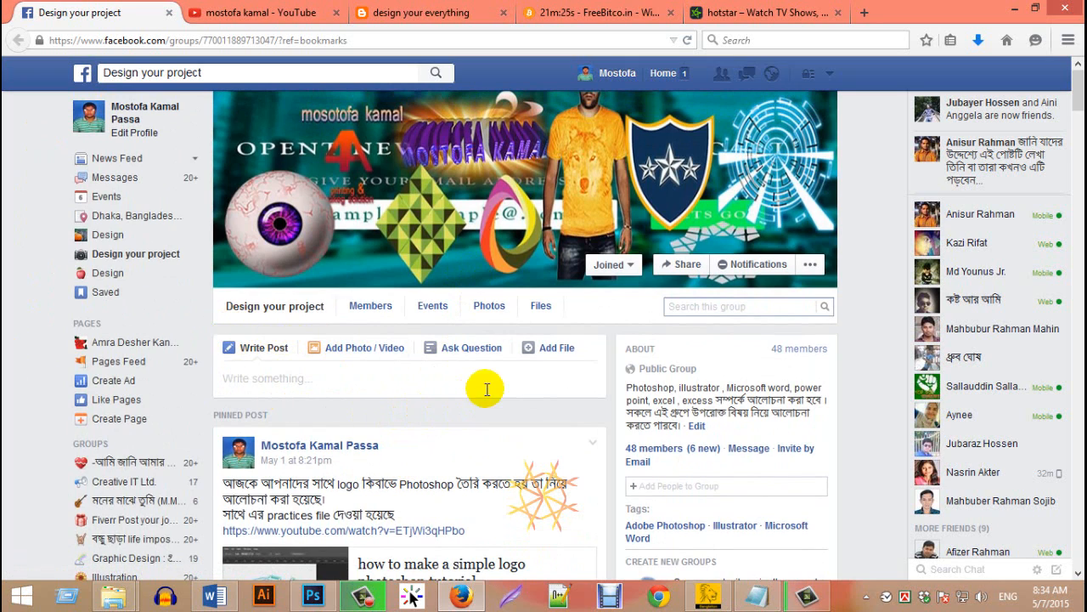
scroll(486, 389, "down", 2)
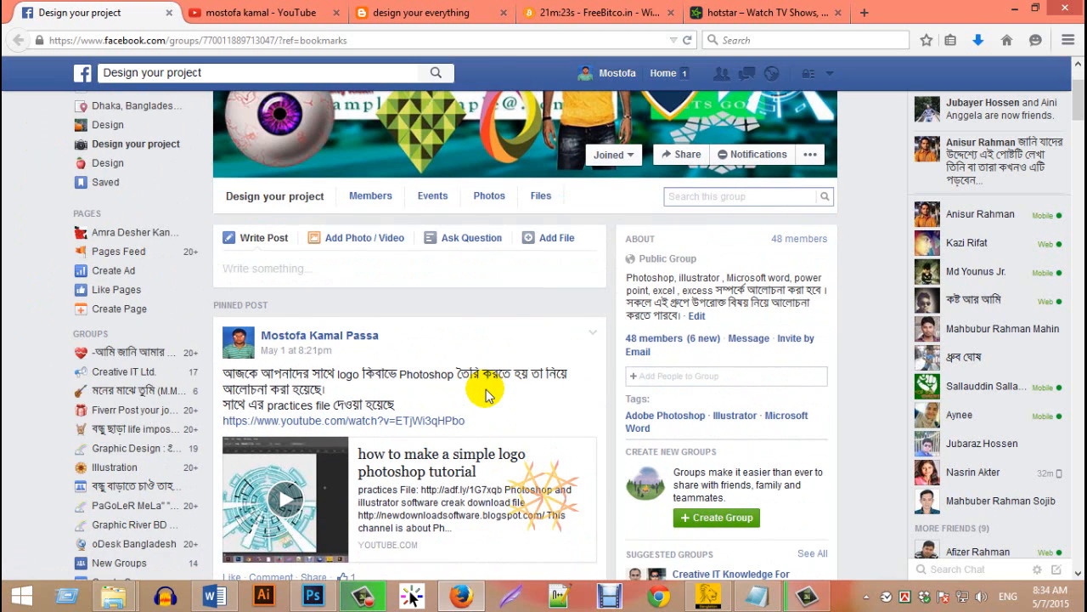
scroll(487, 391, "up", 2)
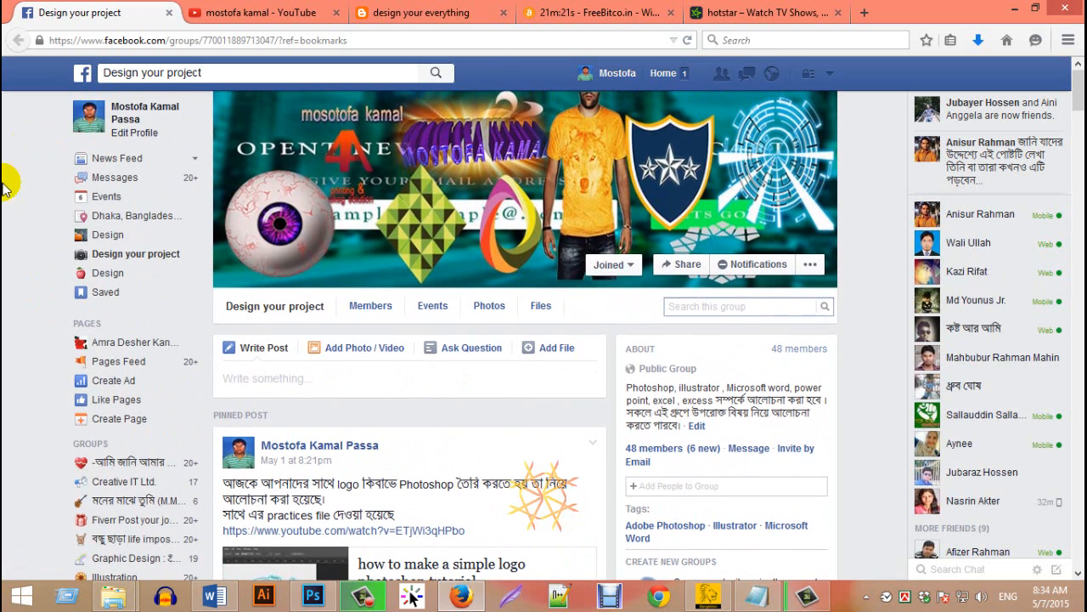
Step: View the YouTube channel page, and read through the "How to use brush tool" post on the "design your everything" blog
left_click(215, 19)
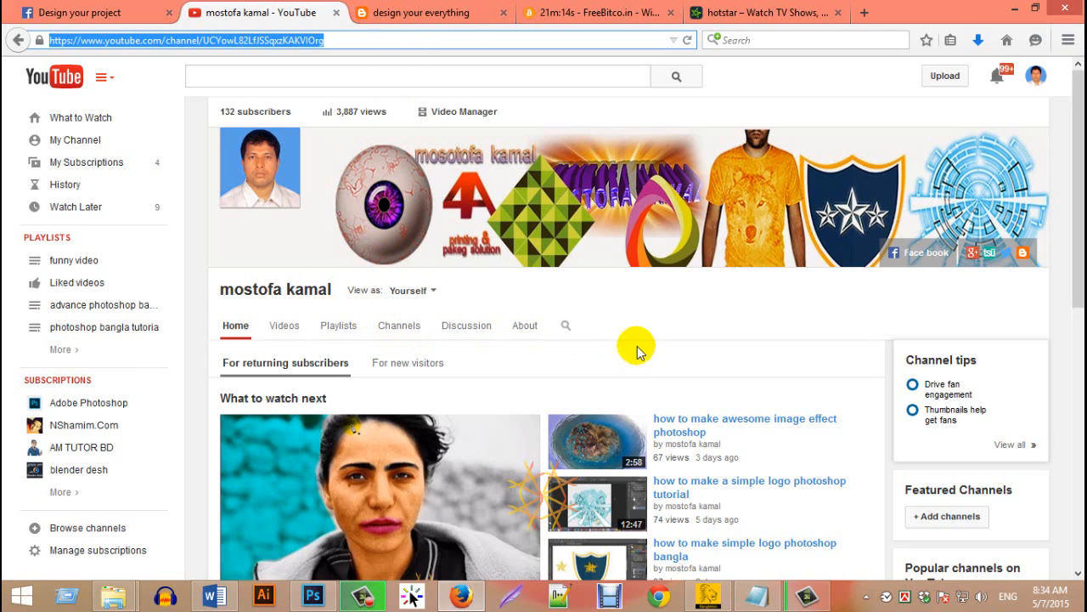
key("ctrl+Tab")
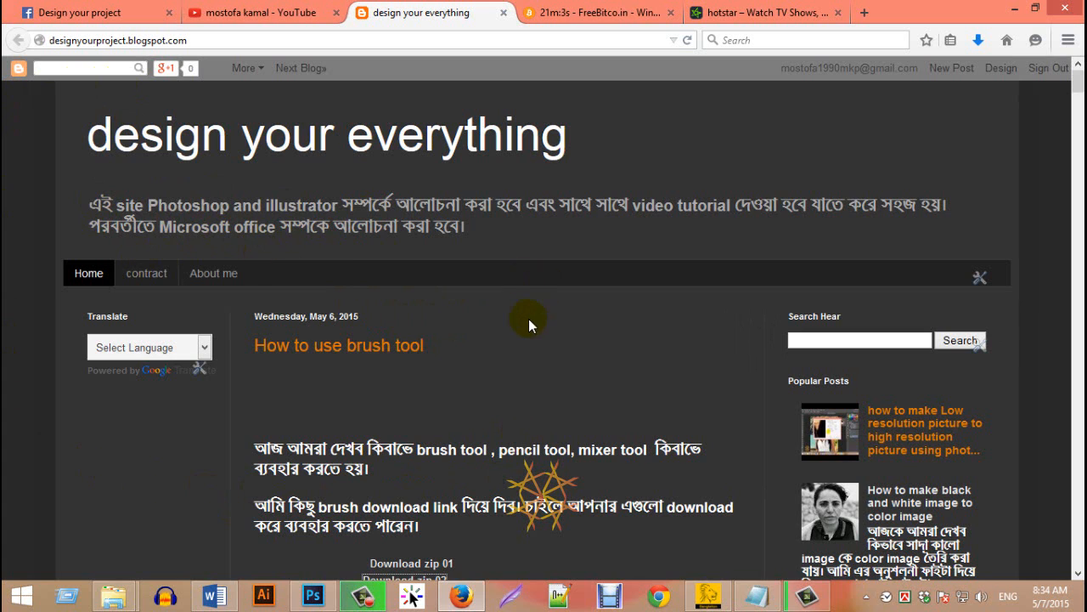
scroll(528, 318, "down", 5)
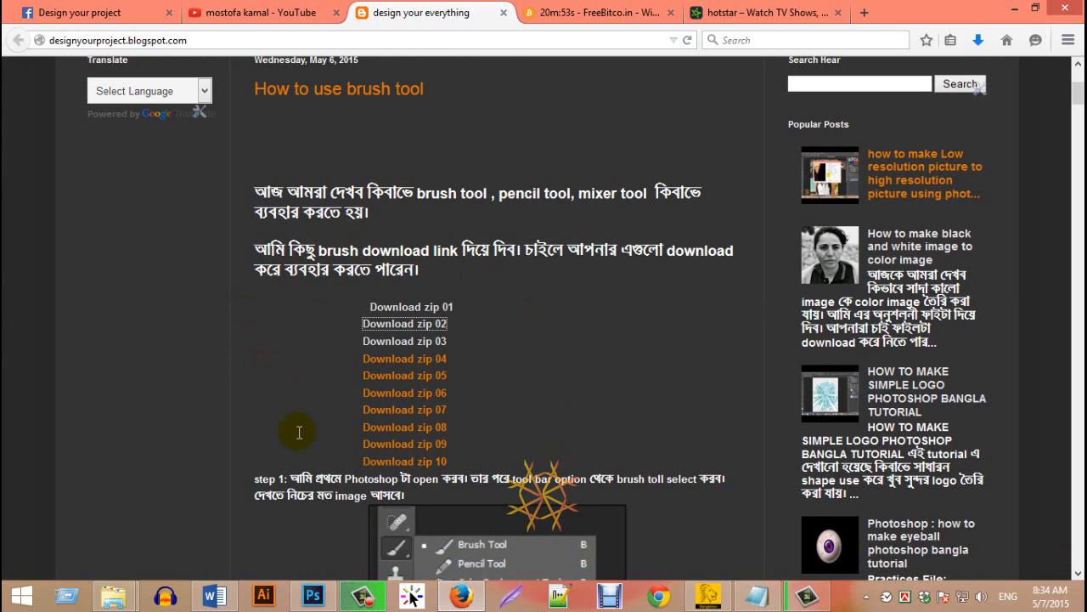
scroll(522, 450, "down", 3)
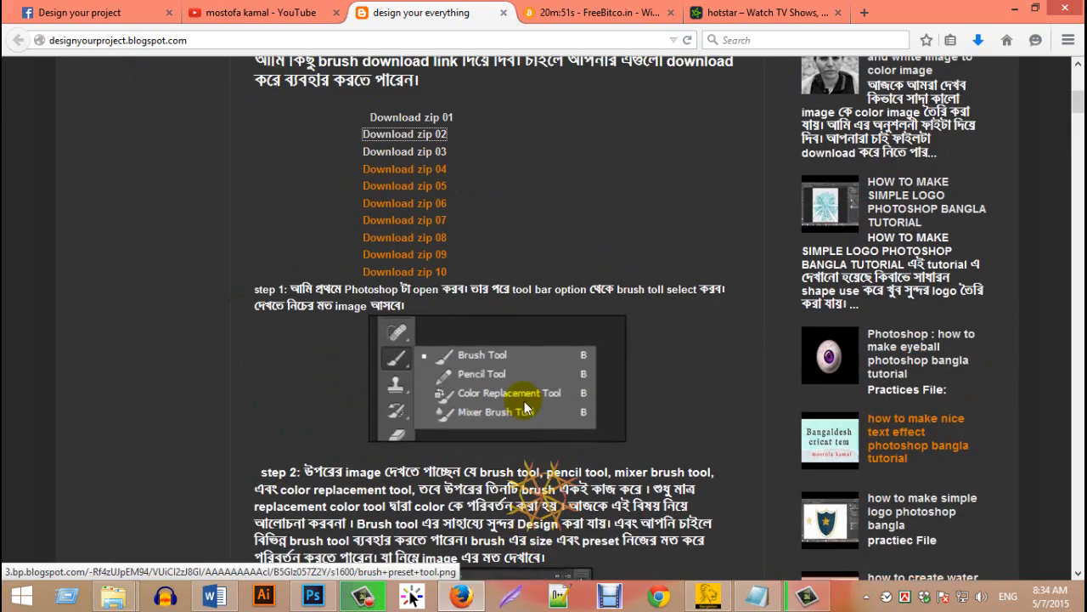
scroll(524, 408, "up", 2)
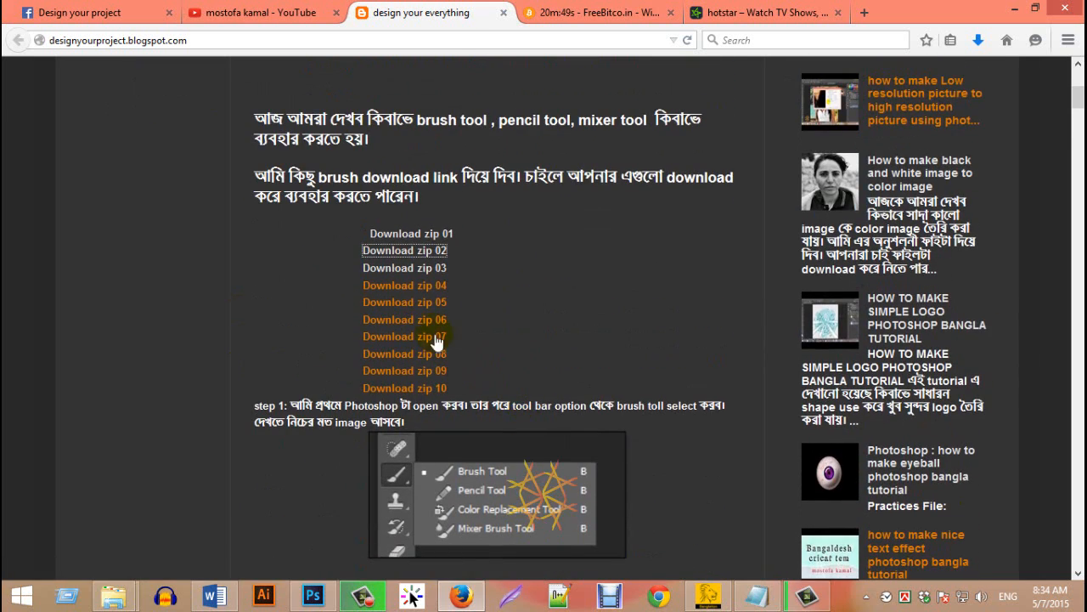
Step: Open the blog's "Download zip 04" brush link, skip the adf.ly ad, and return to the blog post
left_click(438, 285)
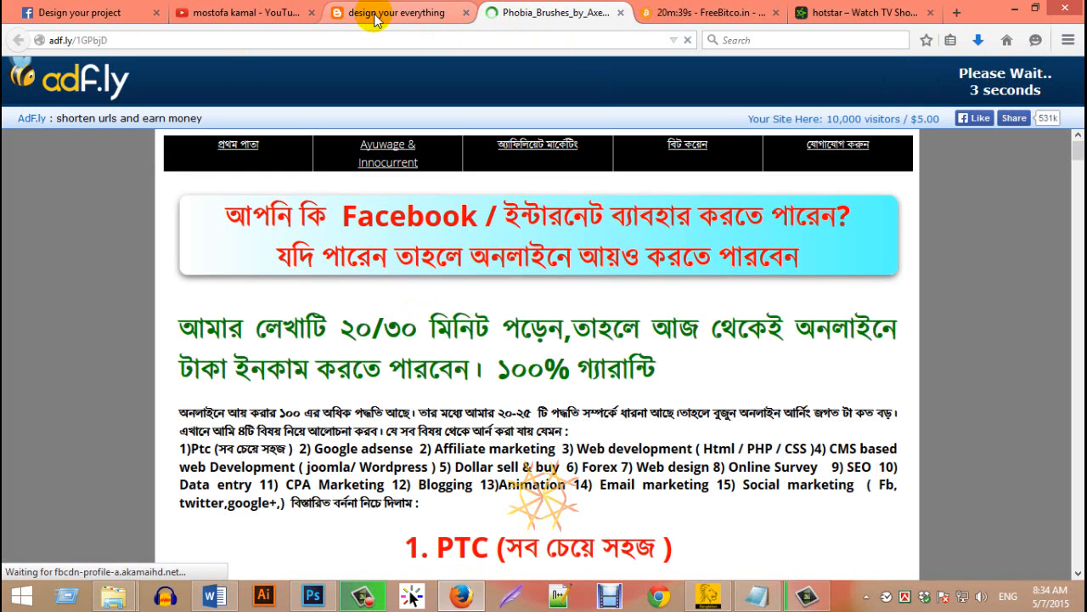
left_click(388, 10)
left_click(492, 12)
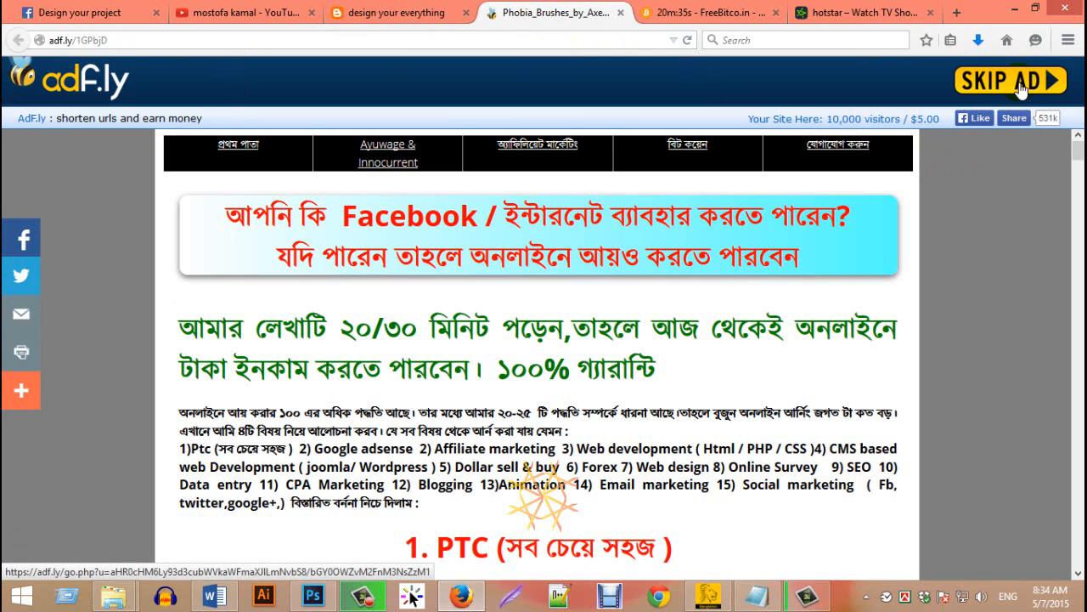
left_click(1020, 85)
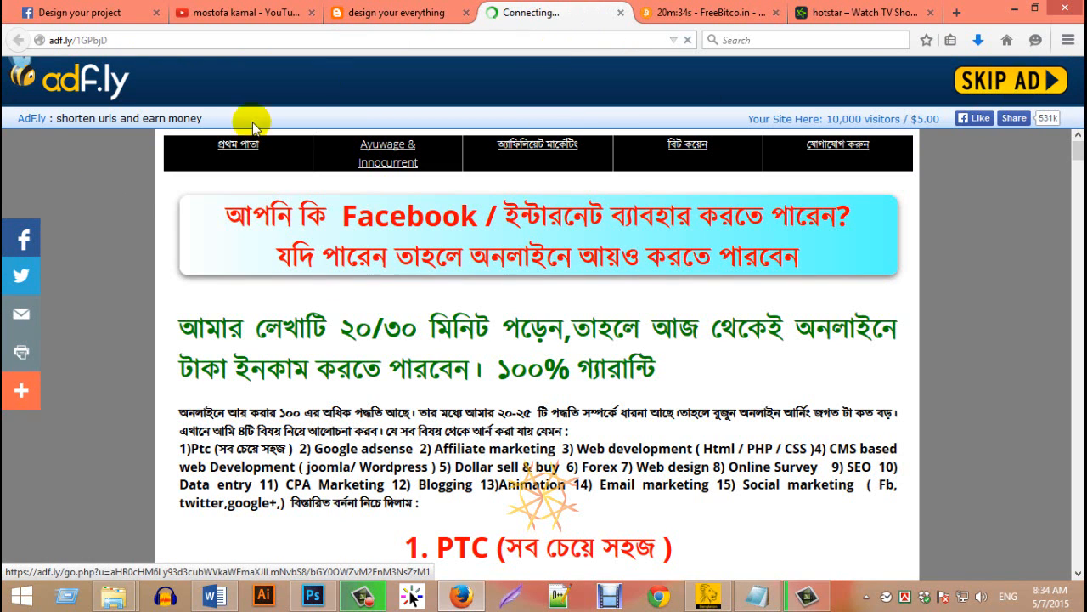
left_click(410, 14)
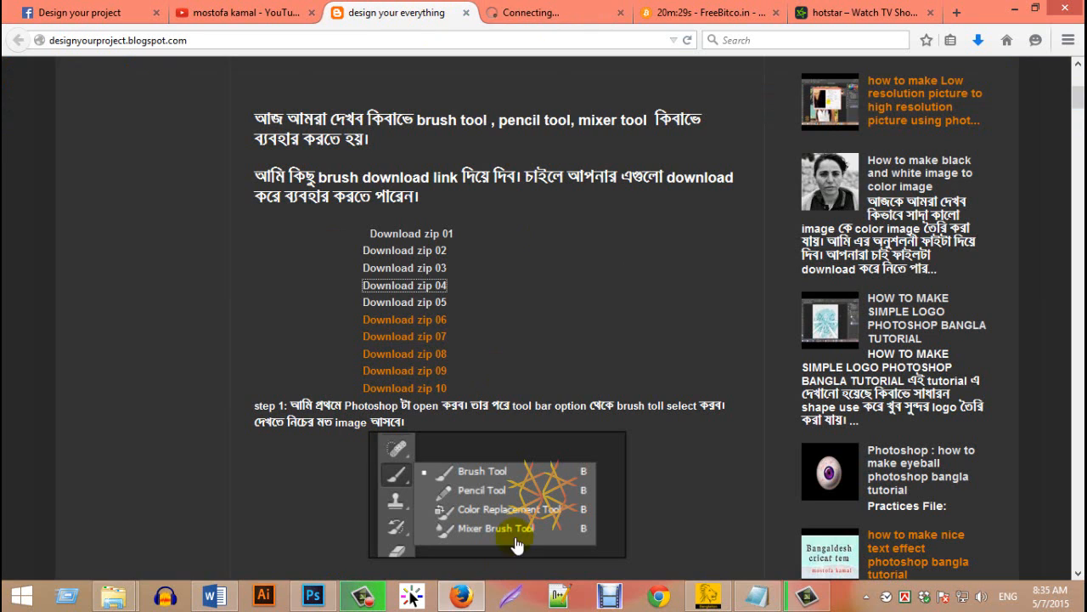
Step: Switch back to Photoshop and set the Pen Tool's mode to Path in the "pen tool" document
left_click(310, 599)
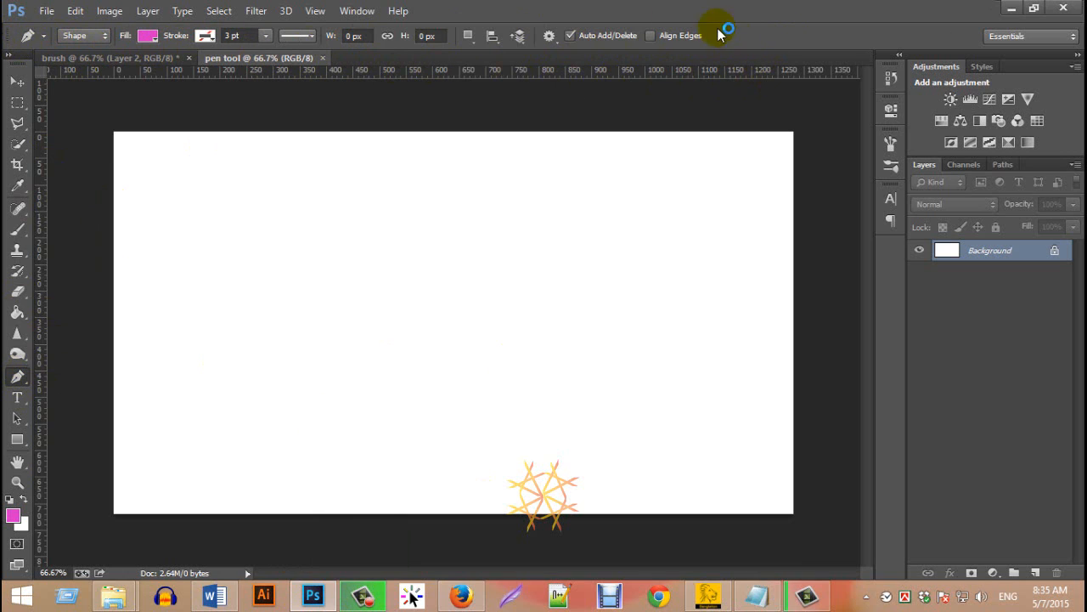
left_click(78, 36)
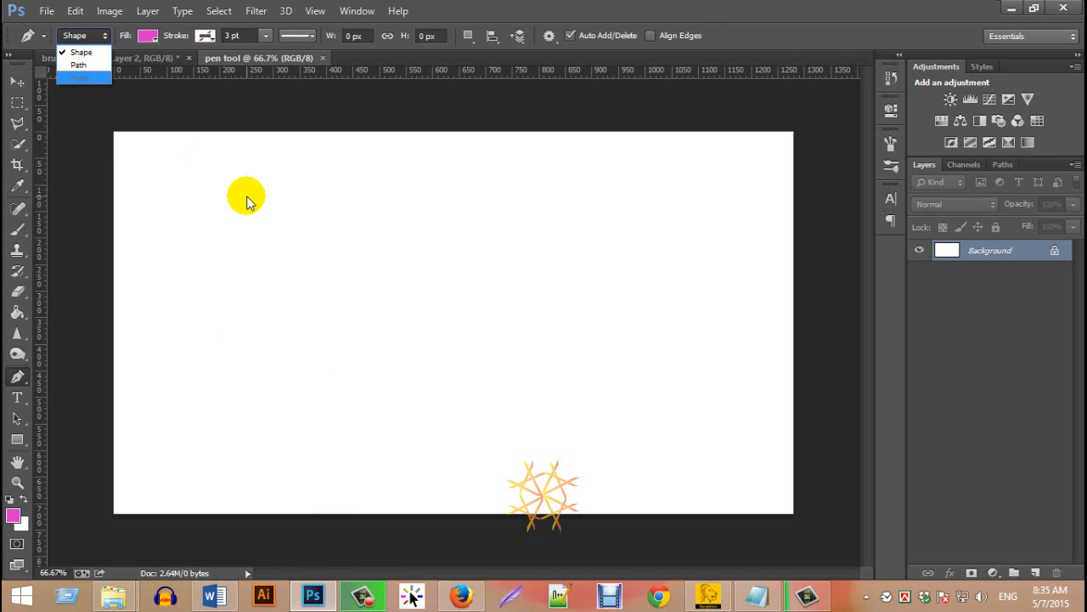
left_click(93, 65)
left_click(93, 57)
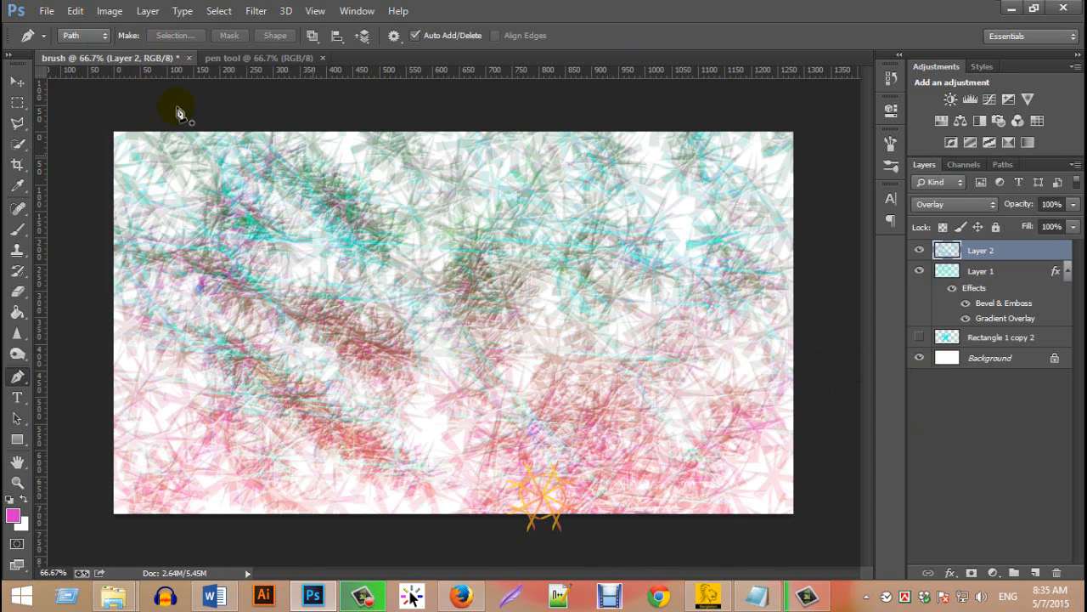
left_click(254, 57)
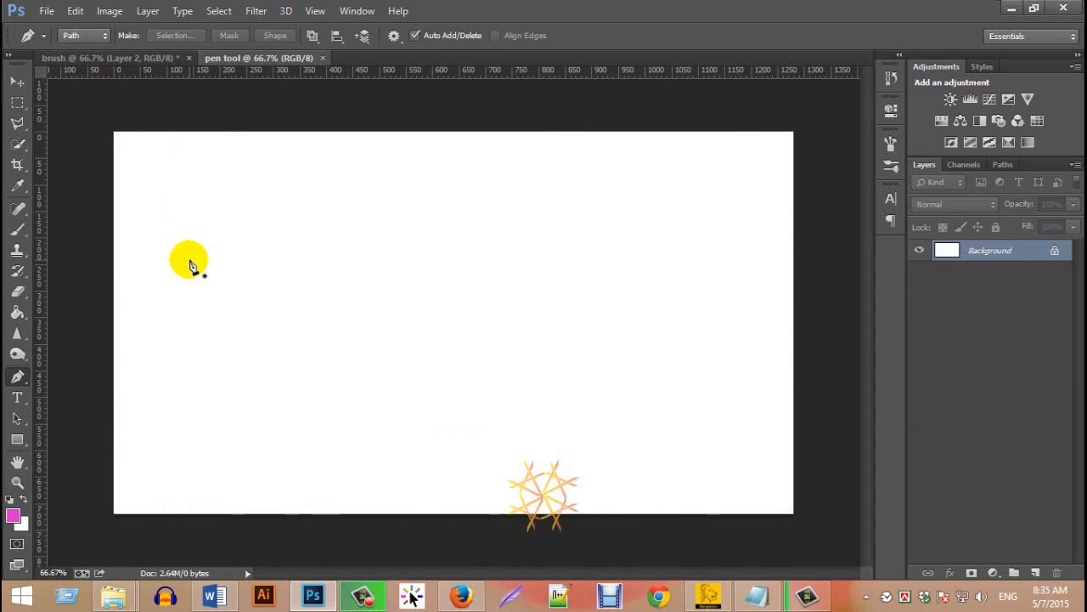
Step: Draw a closed path with a curved upper edge, a wavy end and a pointed tip extending past the canvas edge
left_click(218, 338)
left_click_drag(486, 270, 624, 337)
left_click_drag(569, 368, 672, 446)
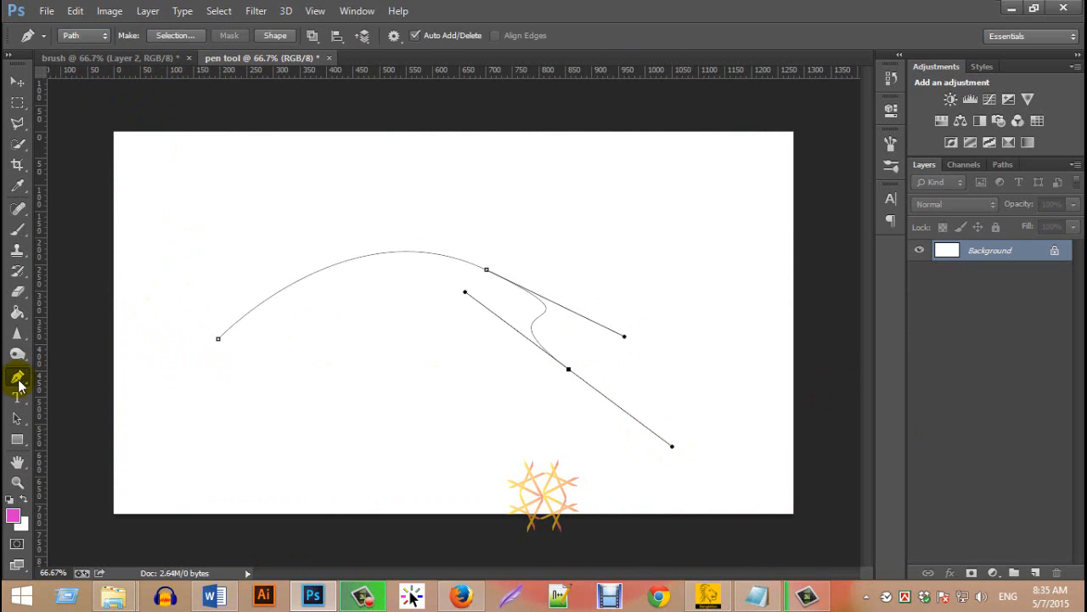
right_click(17, 376)
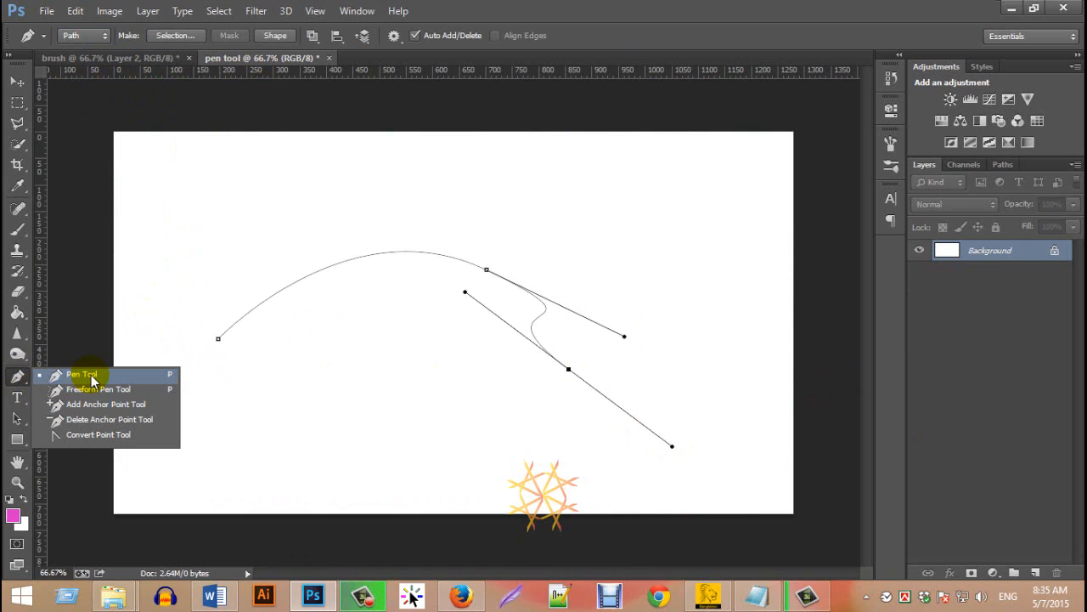
left_click(92, 380)
left_click_drag(91, 374, 352, 383)
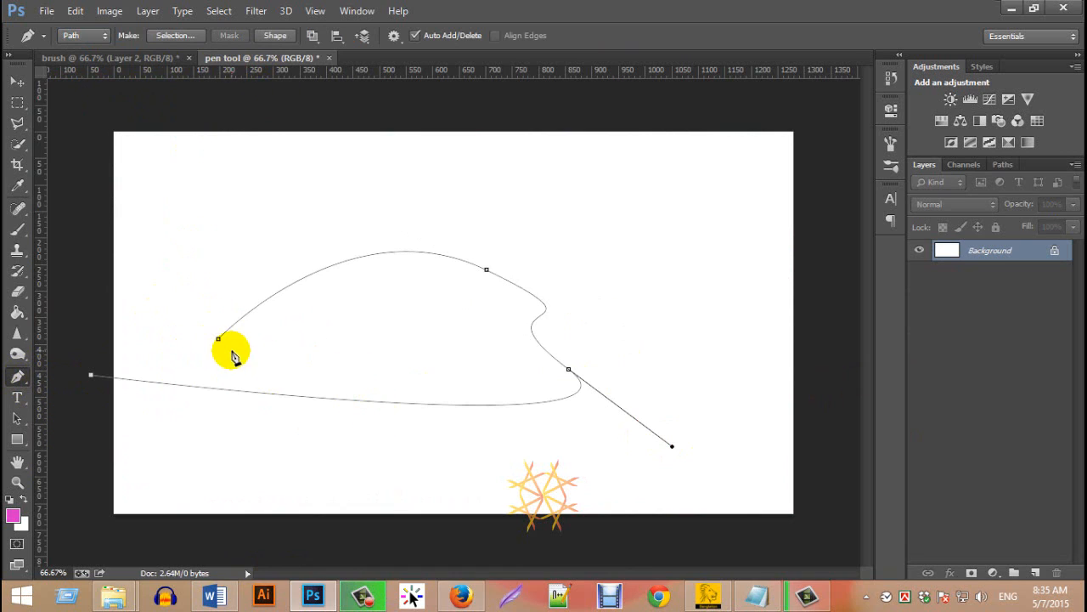
left_click(219, 339)
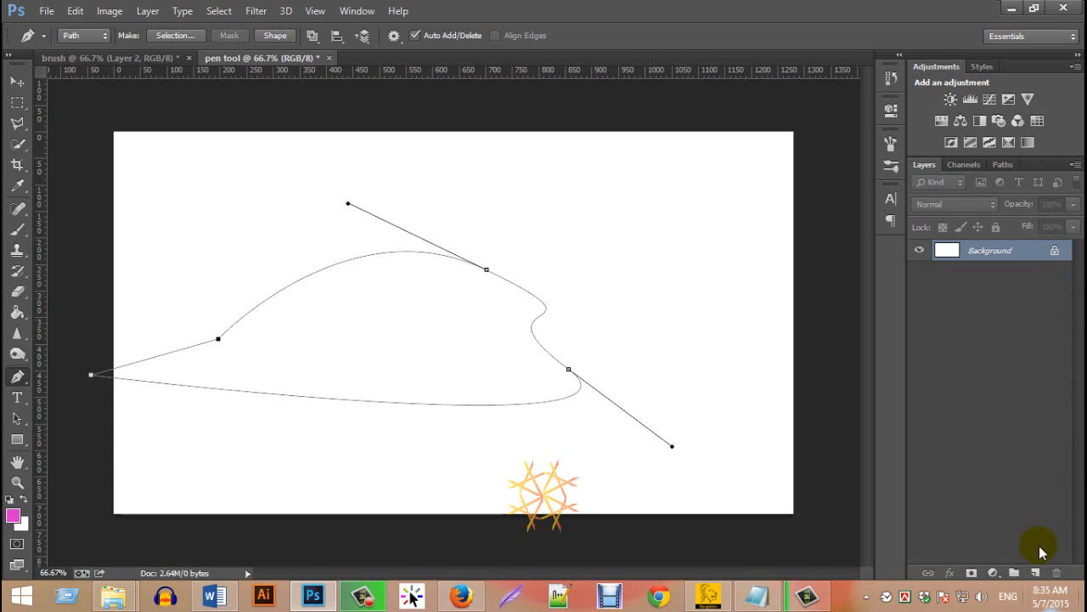
Step: Add a new layer and convert the closed path into a new anti-aliased selection with a feather radius of 0 pixels
left_click(1035, 573)
right_click(374, 287)
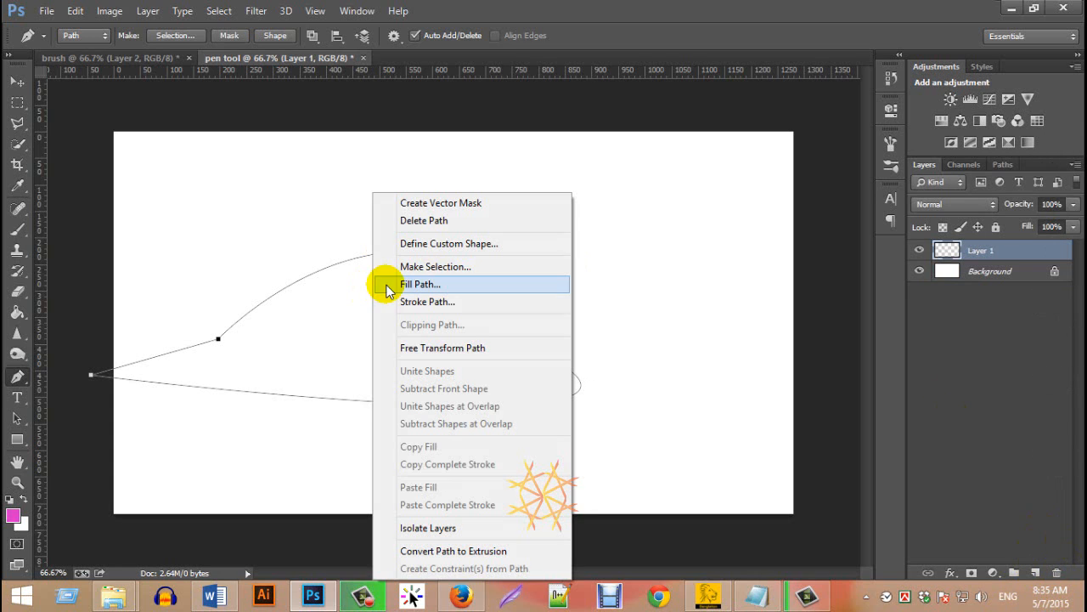
left_click(465, 269)
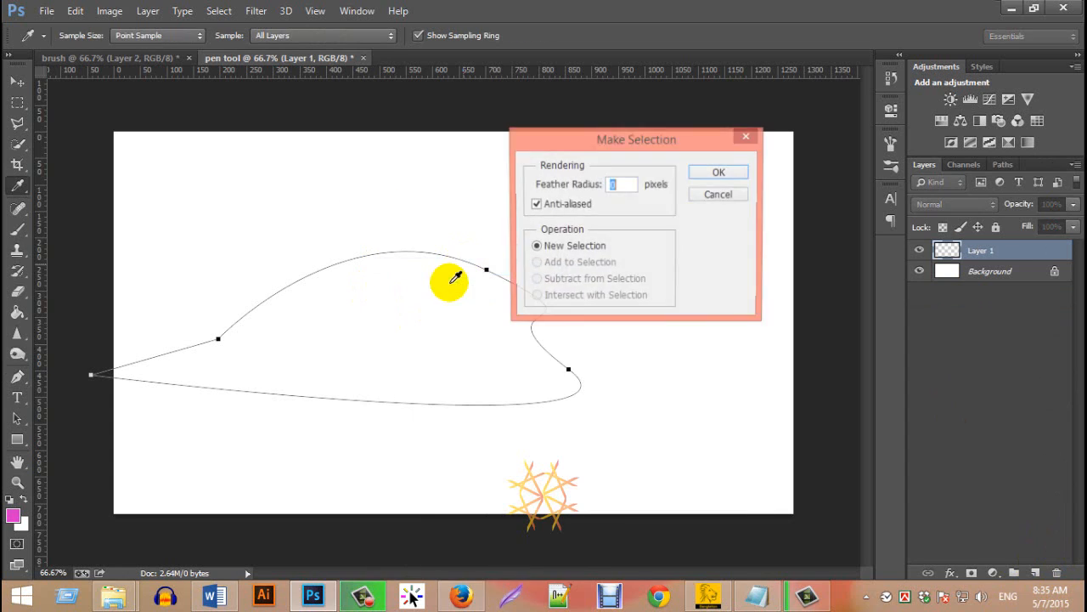
left_click(720, 174)
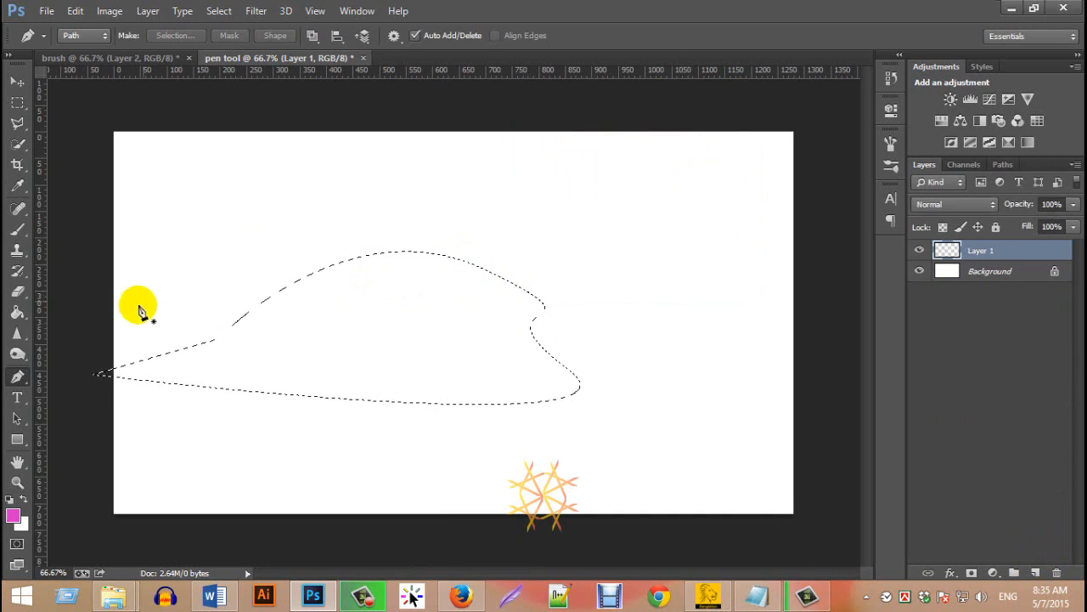
Step: Fill the selection with the pink foreground color using the Paint Bucket Tool, and deselect it
left_click(18, 313)
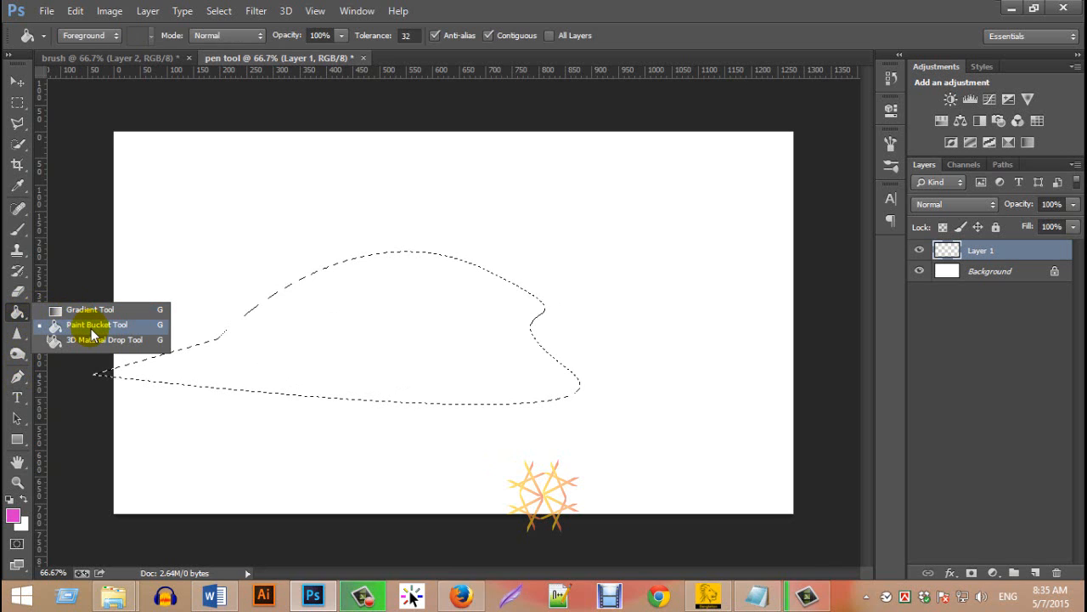
left_click(91, 328)
left_click(360, 326)
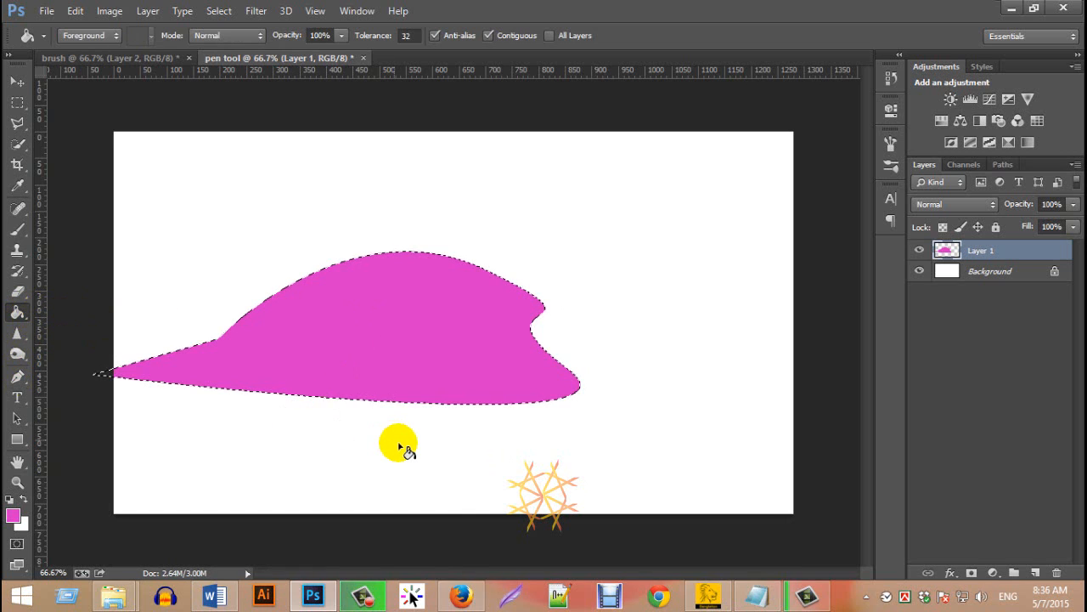
key("ctrl+d")
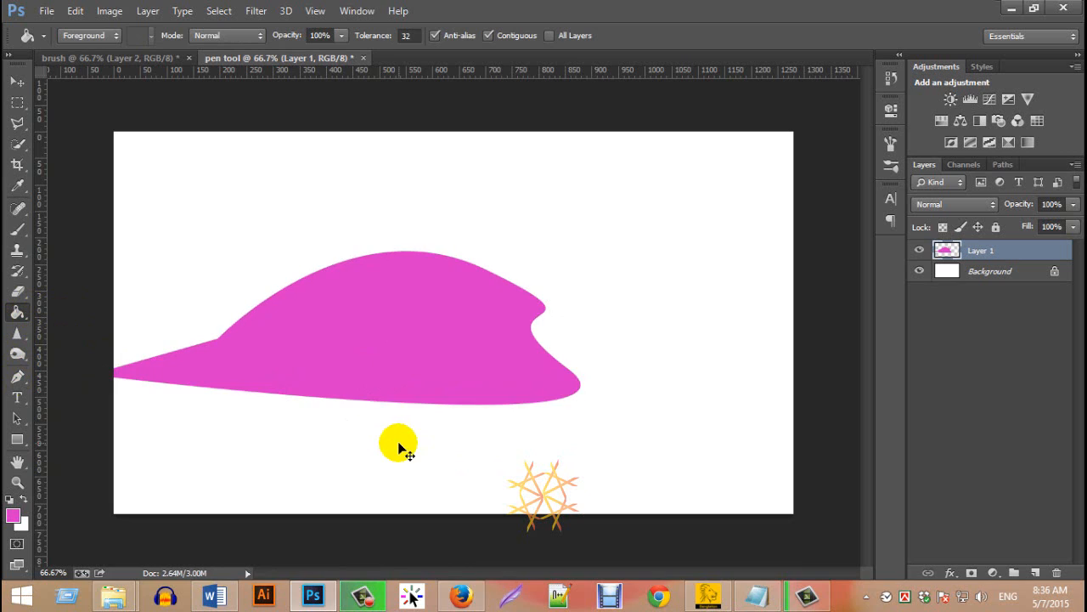
left_click(308, 335)
left_click(403, 328)
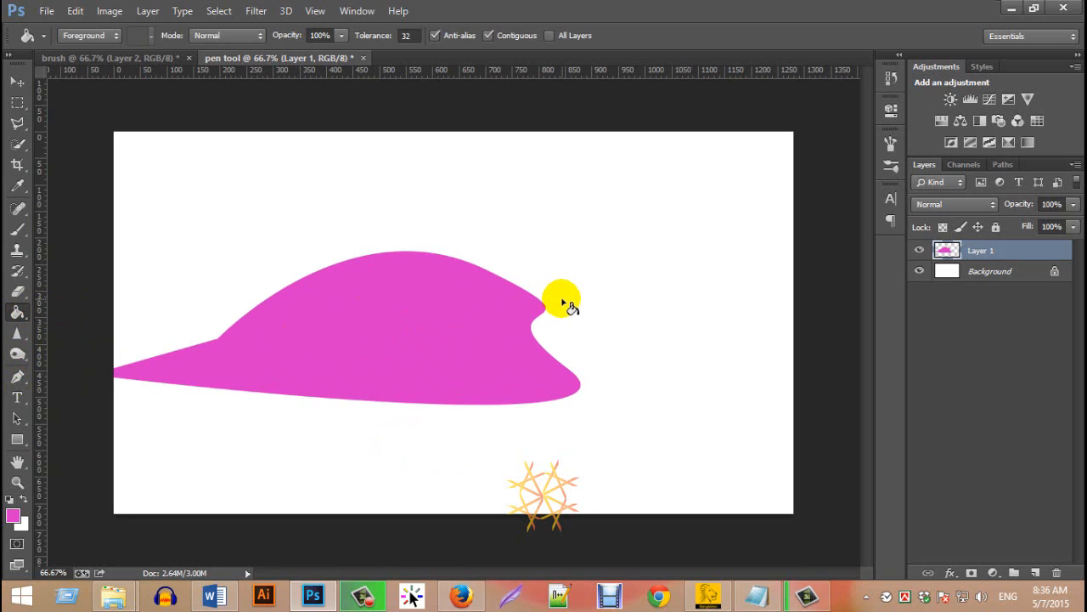
left_click(291, 368)
Step: Draw a closed winding path across the canvas and over the pink shape with the Freeform Pen Tool
left_click(17, 377)
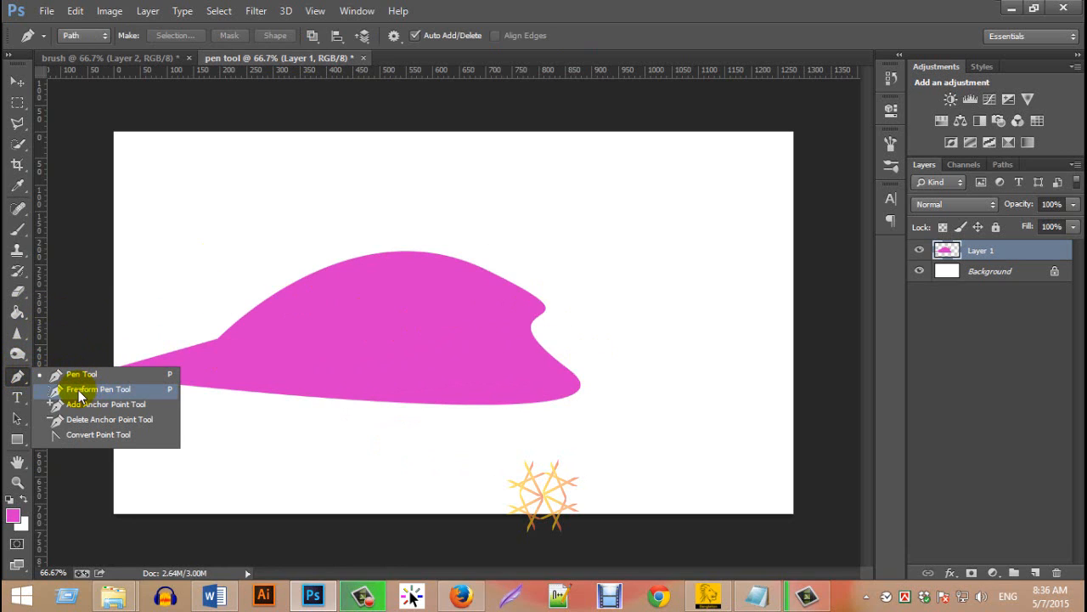
left_click(78, 390)
left_click(17, 381)
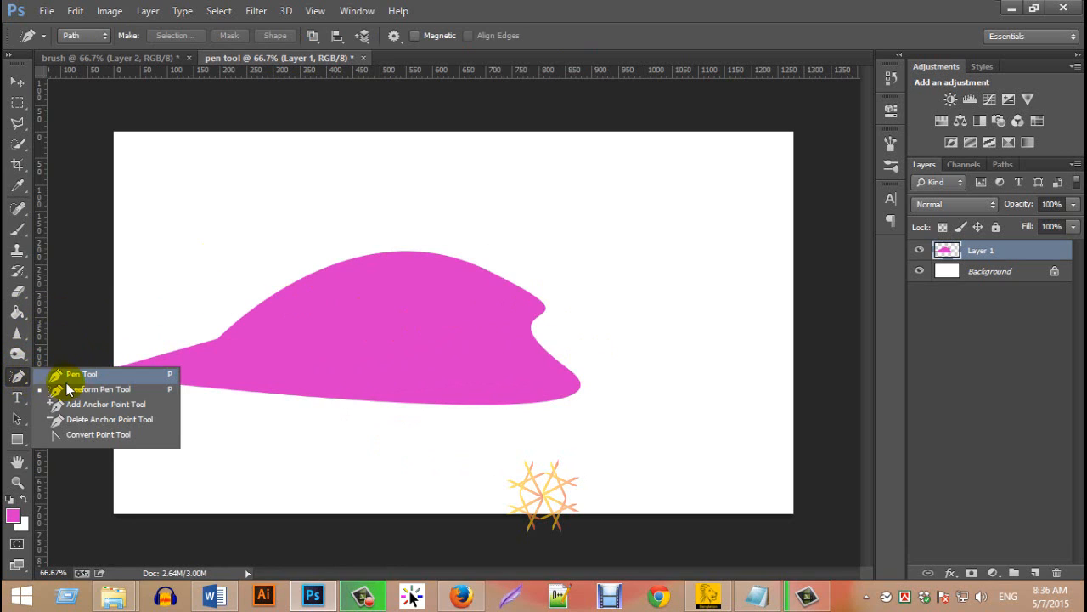
left_click(111, 397)
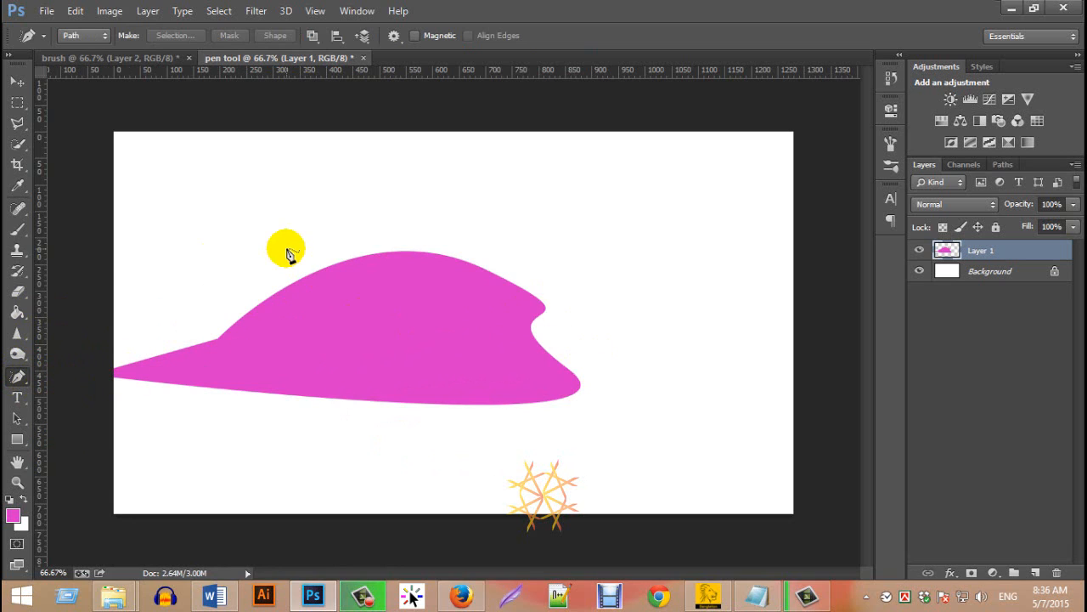
mouse_move(213, 249)
left_mouse_down()
mouse_move(260, 212)
mouse_move(525, 214)
mouse_move(668, 306)
mouse_move(742, 282)
mouse_move(665, 449)
mouse_move(371, 493)
mouse_move(437, 343)
mouse_move(306, 257)
left_mouse_up()
mouse_move(204, 316)
left_mouse_down()
mouse_move(188, 247)
mouse_move(244, 237)
mouse_move(217, 240)
left_mouse_up()
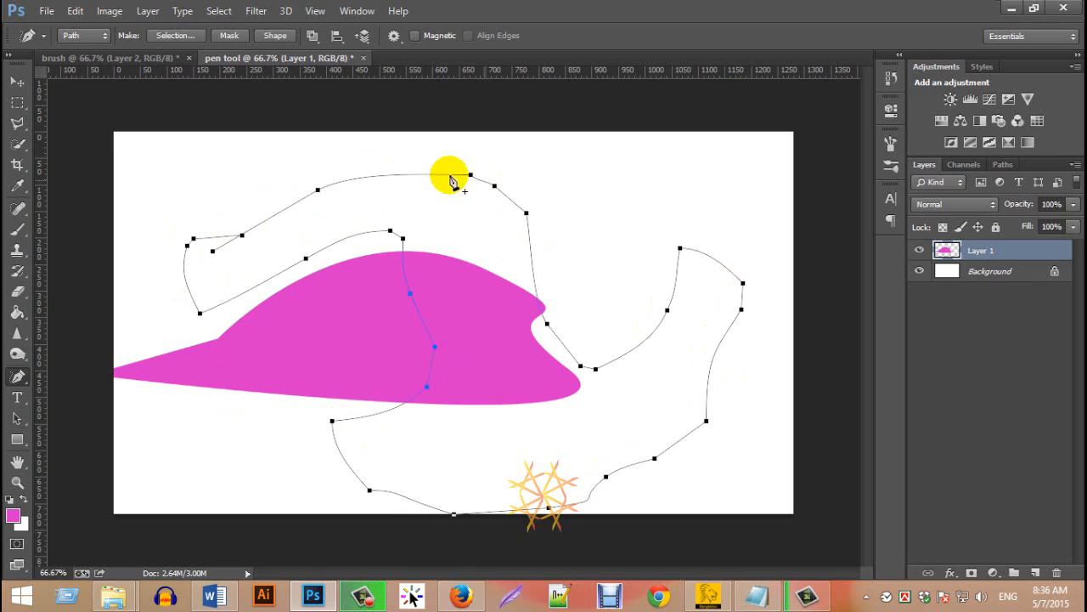
Step: Fill the freeform path with a bright cyan custom color in Normal mode at 100% opacity
right_click(407, 191)
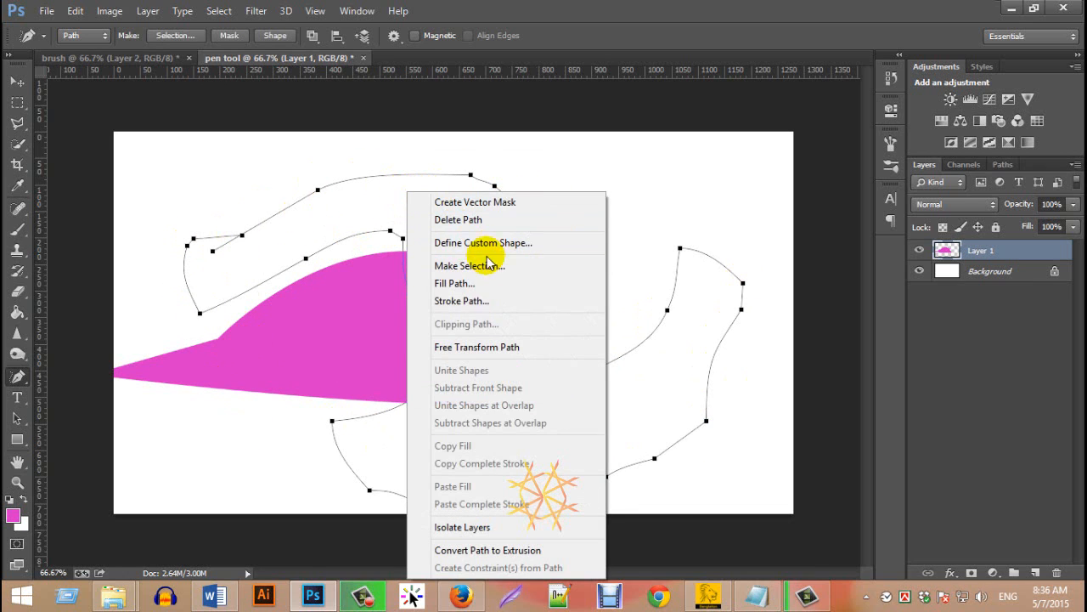
left_click(526, 284)
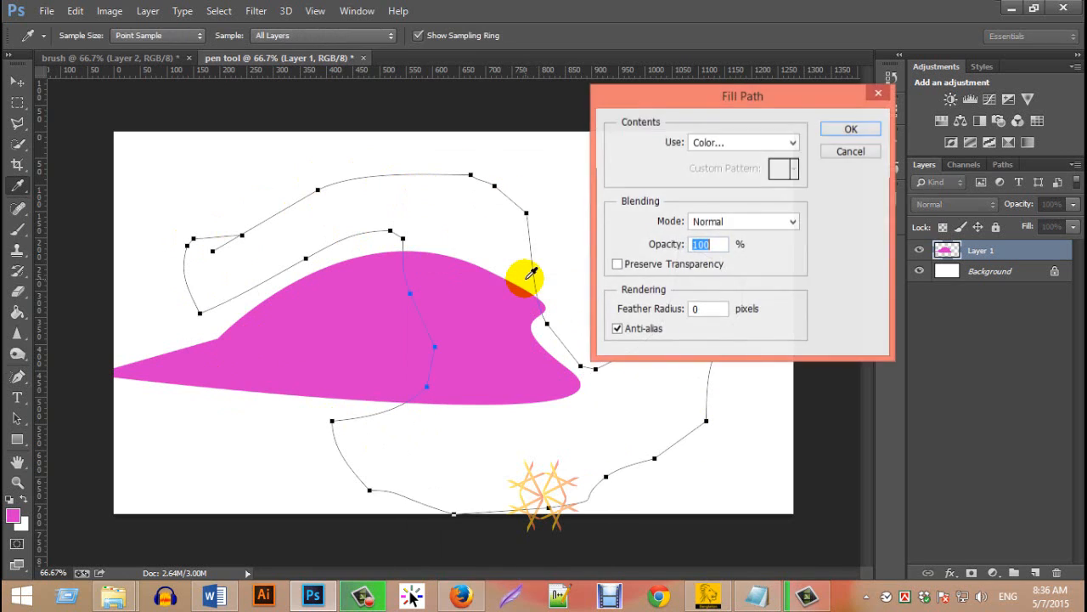
left_click(781, 146)
left_click(782, 146)
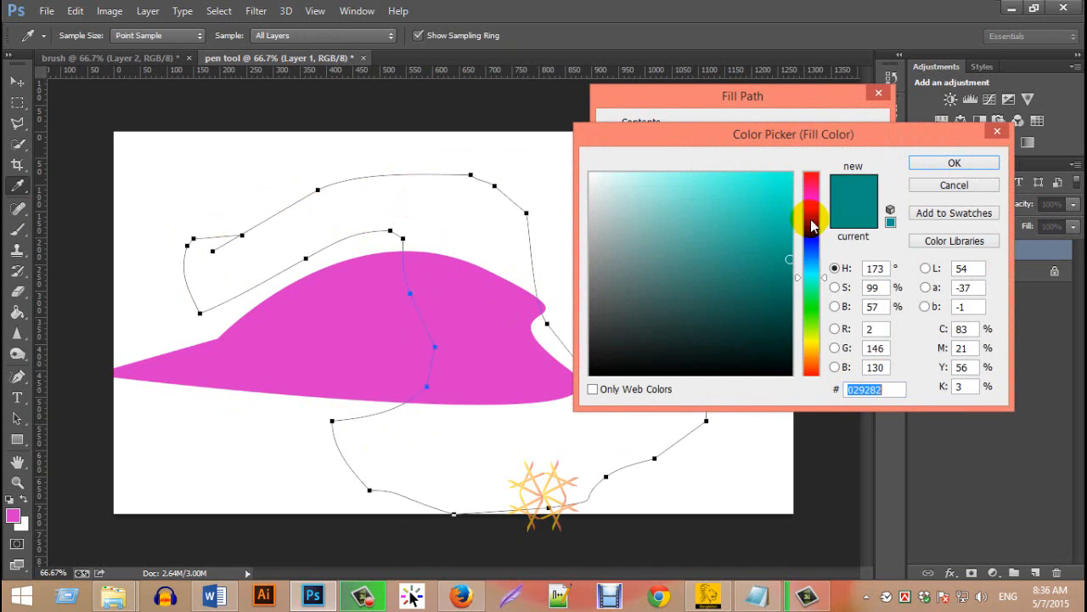
left_click_drag(786, 180, 801, 161)
left_click(935, 168)
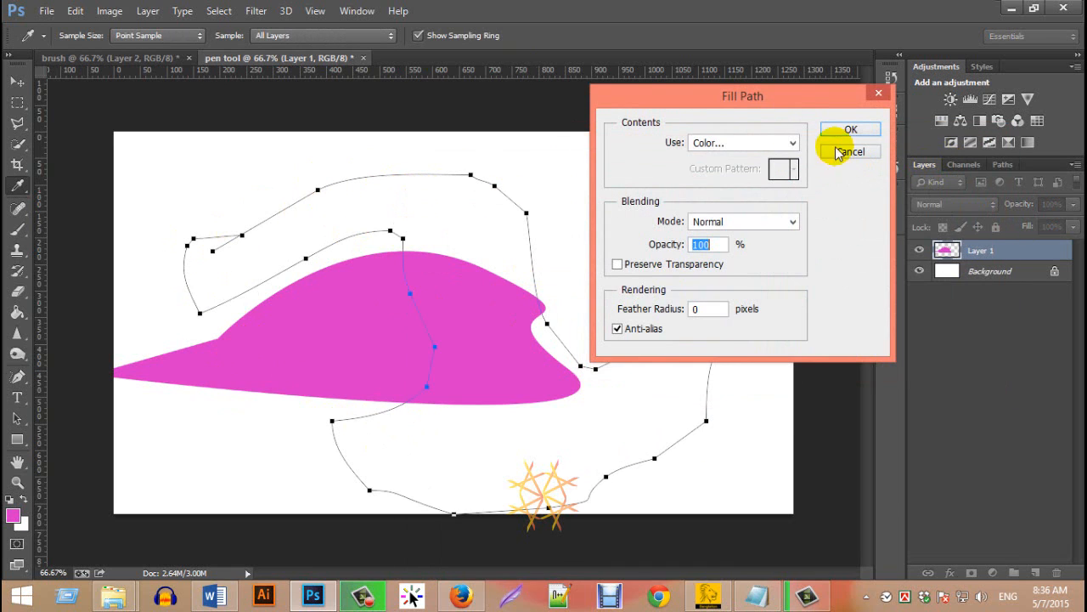
left_click(841, 134)
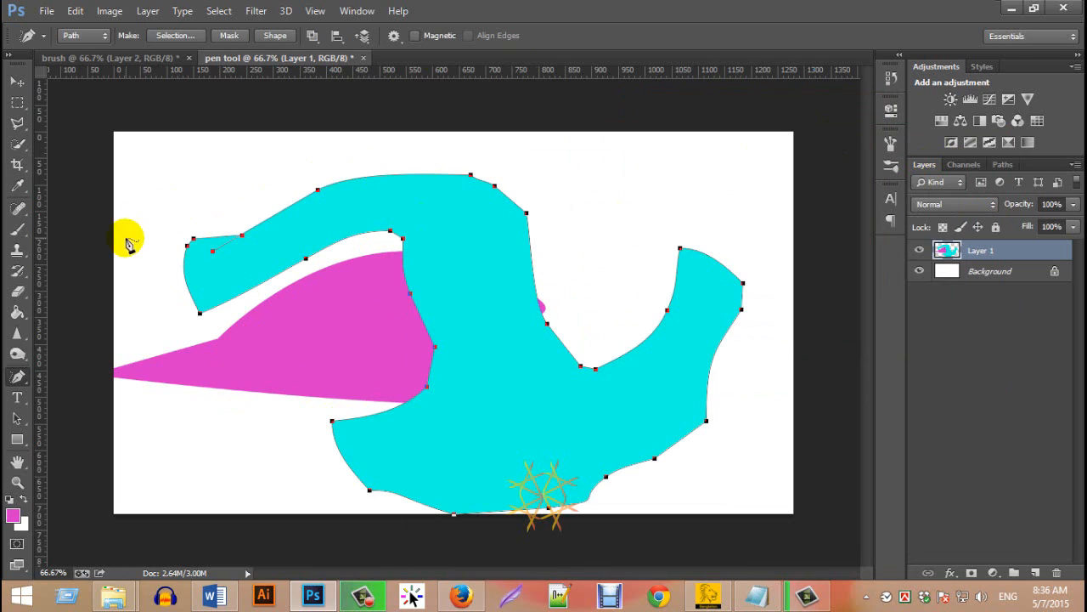
Step: Save the work path as "Path 1" and delete its outline, returning to the layer list
left_click(1003, 165)
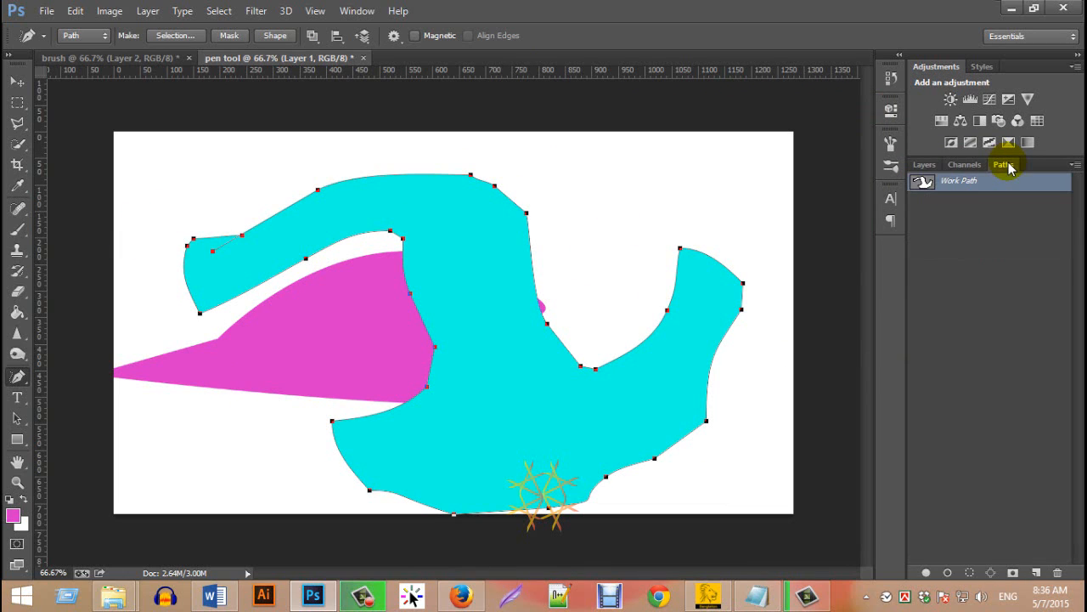
double_click(923, 182)
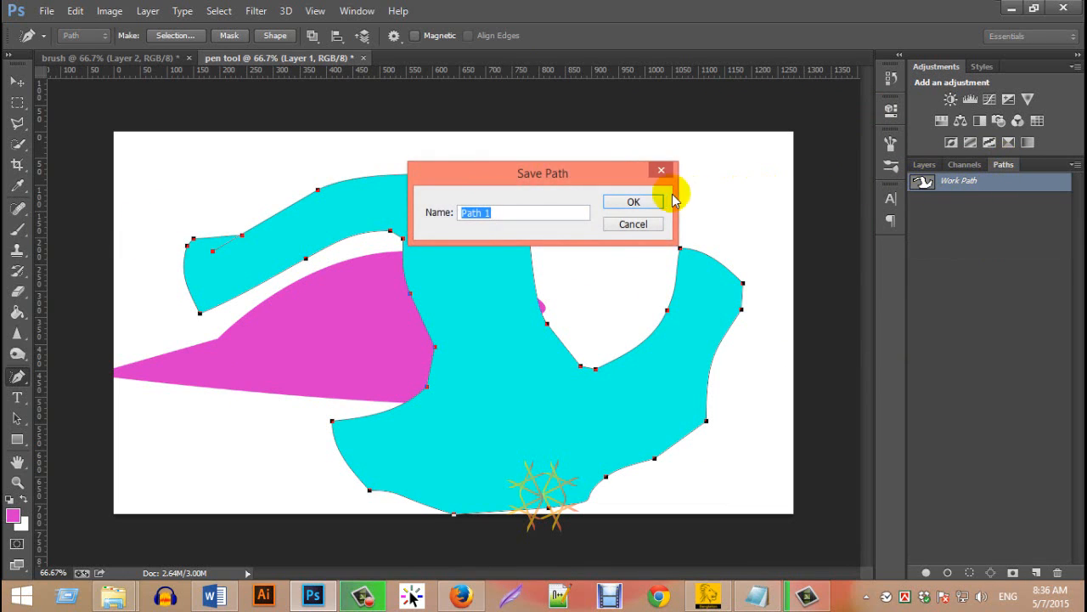
left_click(629, 200)
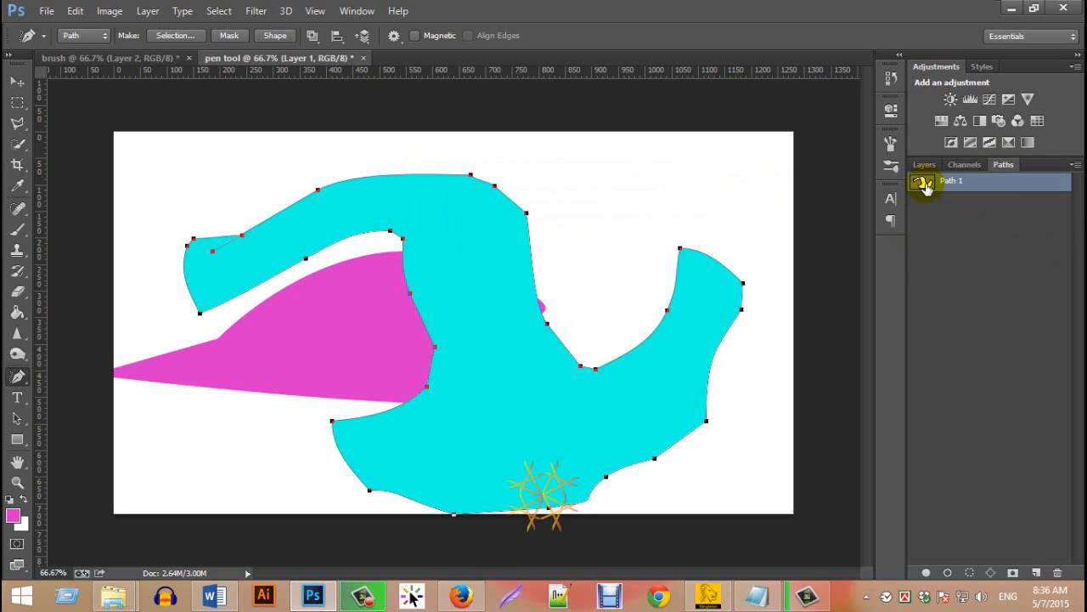
key("Delete")
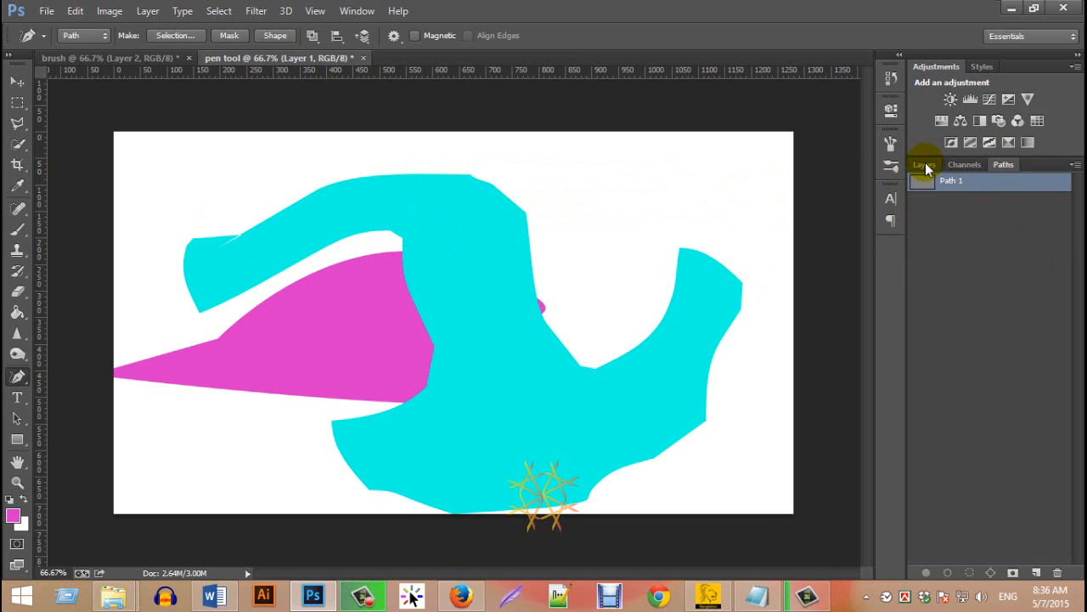
left_click(925, 164)
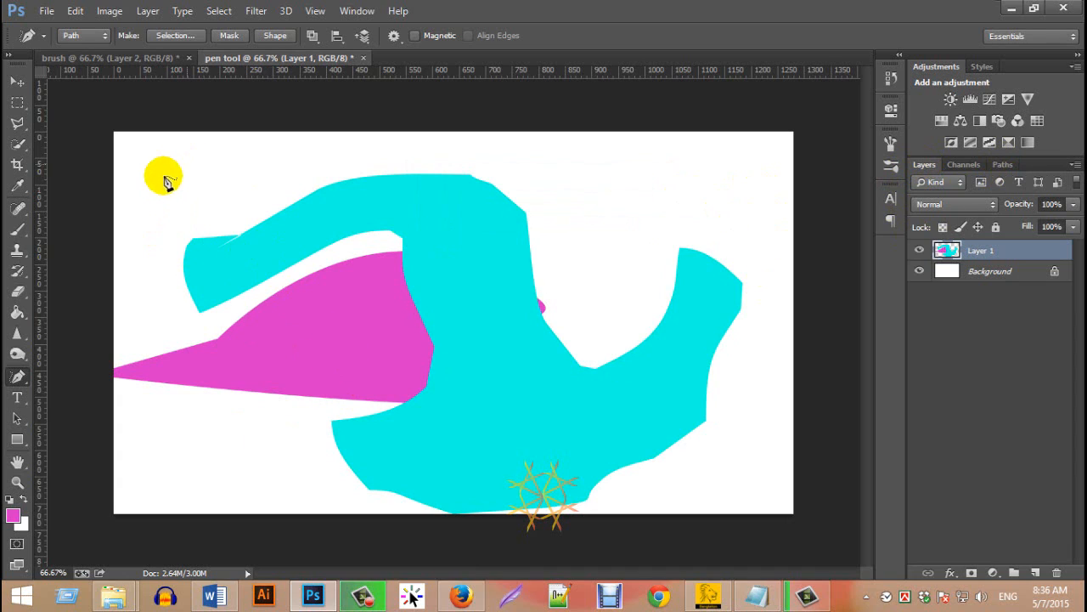
Step: Draw a tall closed freeform path along the canvas's left side and try to define it as a custom shape
mouse_move(187, 163)
left_mouse_down()
mouse_move(133, 257)
mouse_move(126, 340)
mouse_move(140, 419)
mouse_move(175, 439)
mouse_move(143, 487)
mouse_move(186, 498)
mouse_move(220, 488)
mouse_move(231, 465)
mouse_move(204, 425)
mouse_move(205, 402)
mouse_move(241, 359)
mouse_move(276, 218)
mouse_move(247, 220)
mouse_move(246, 171)
mouse_move(188, 165)
left_mouse_up()
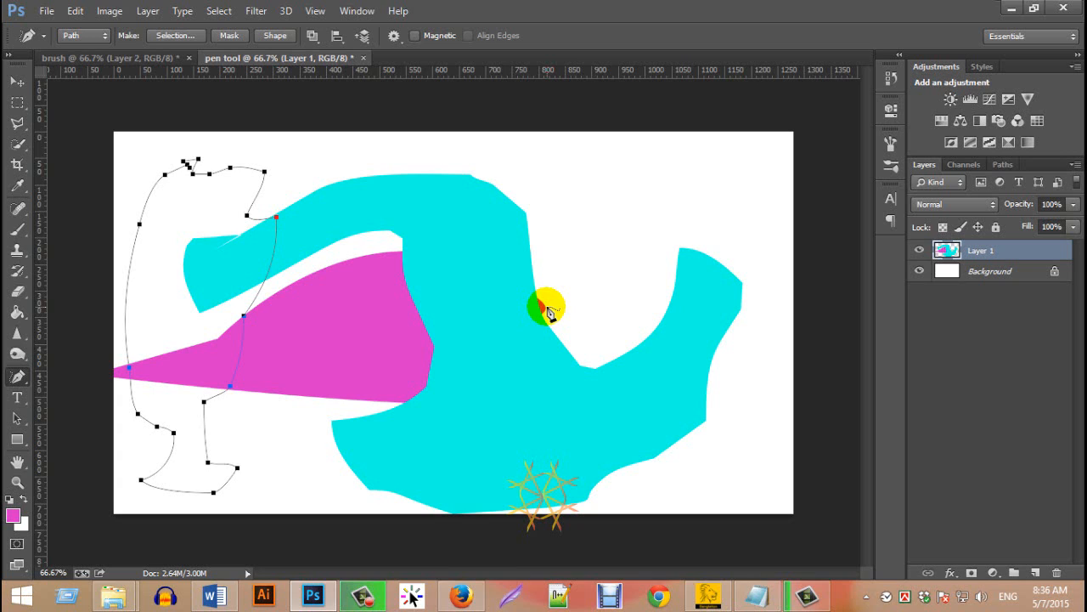
left_click(79, 11)
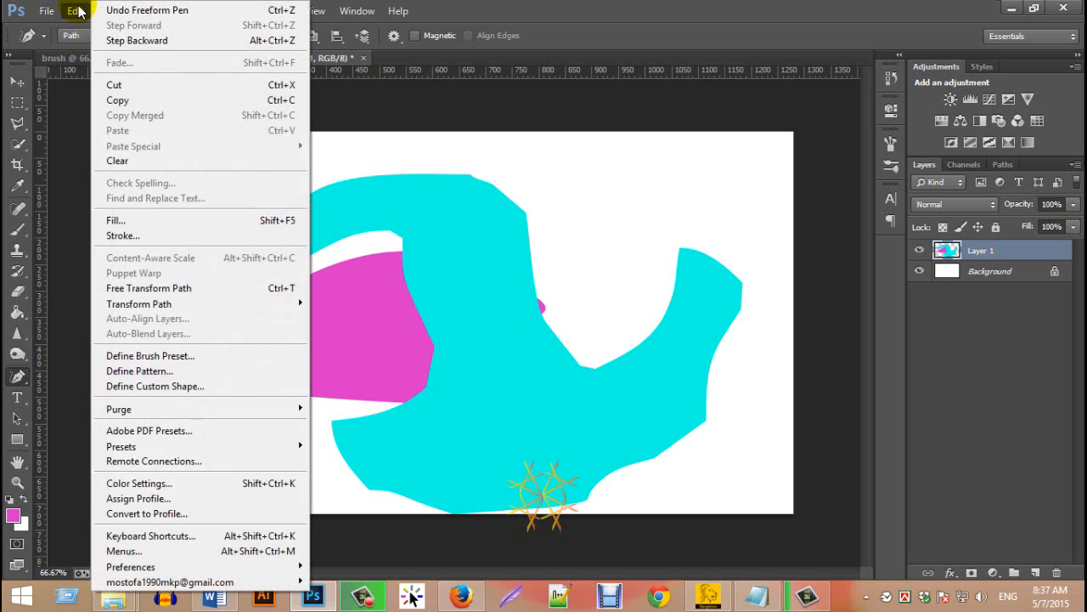
left_click(191, 387)
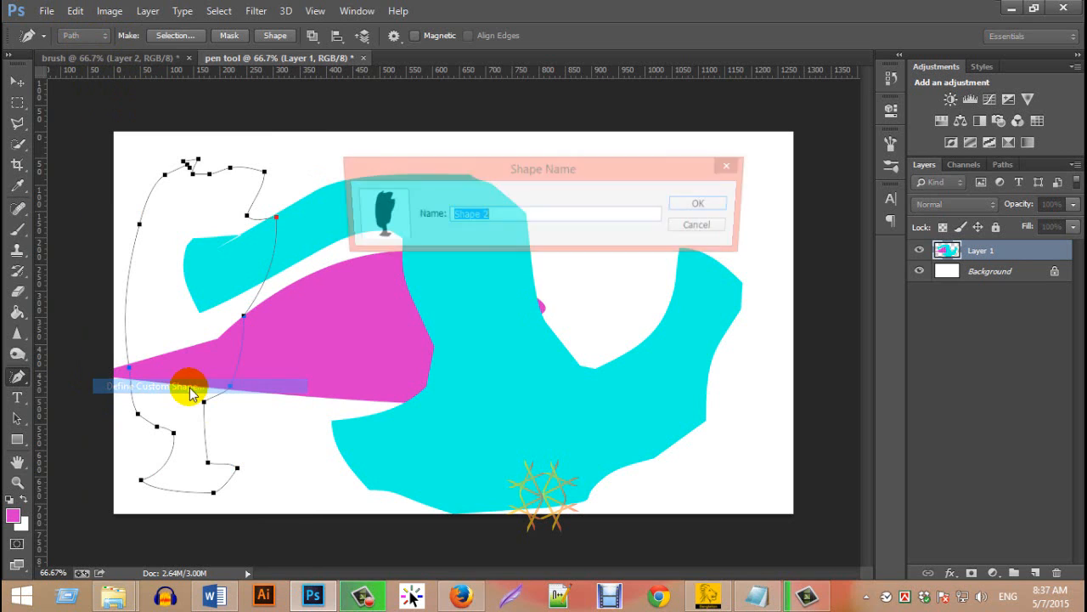
left_click(707, 226)
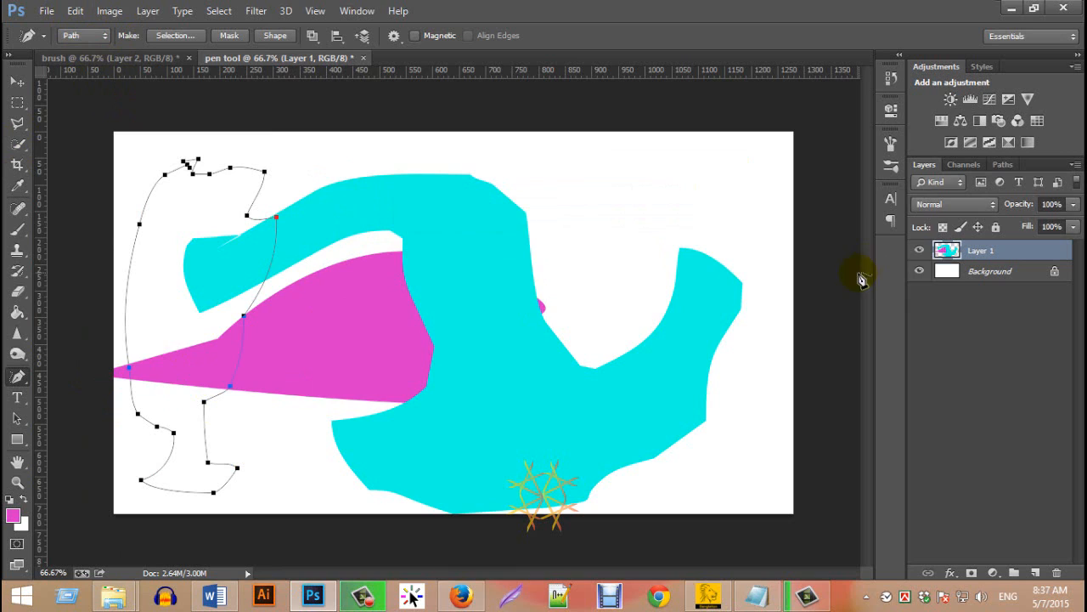
Step: Hide Layer 1, add a new layer and paint pink scratchy strokes on it with the 600-size brush
left_click(919, 250)
left_click(1037, 574)
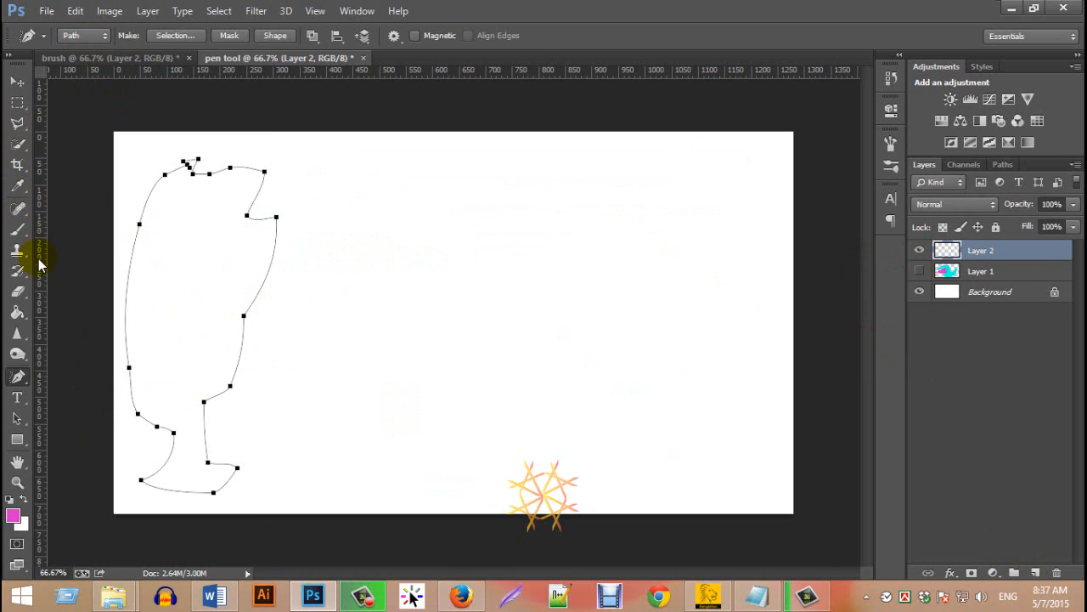
left_click(17, 231)
left_click(44, 228)
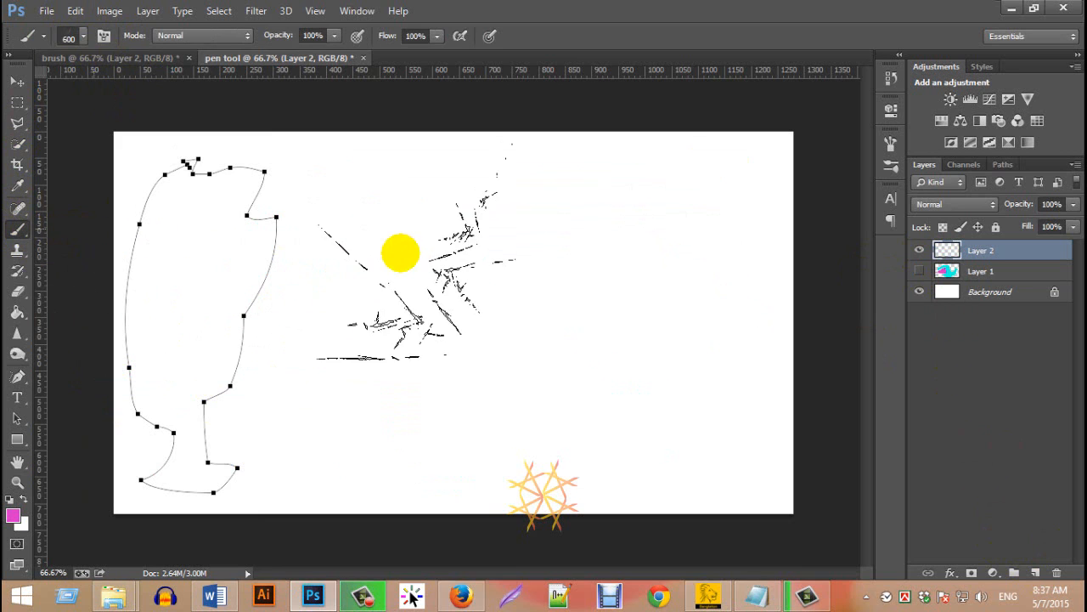
mouse_move(450, 294)
left_mouse_down()
mouse_move(406, 263)
mouse_move(416, 211)
mouse_move(315, 183)
mouse_move(250, 248)
mouse_move(485, 351)
mouse_move(623, 343)
mouse_move(628, 281)
mouse_move(431, 333)
mouse_move(251, 318)
mouse_move(533, 313)
mouse_move(402, 199)
left_mouse_up()
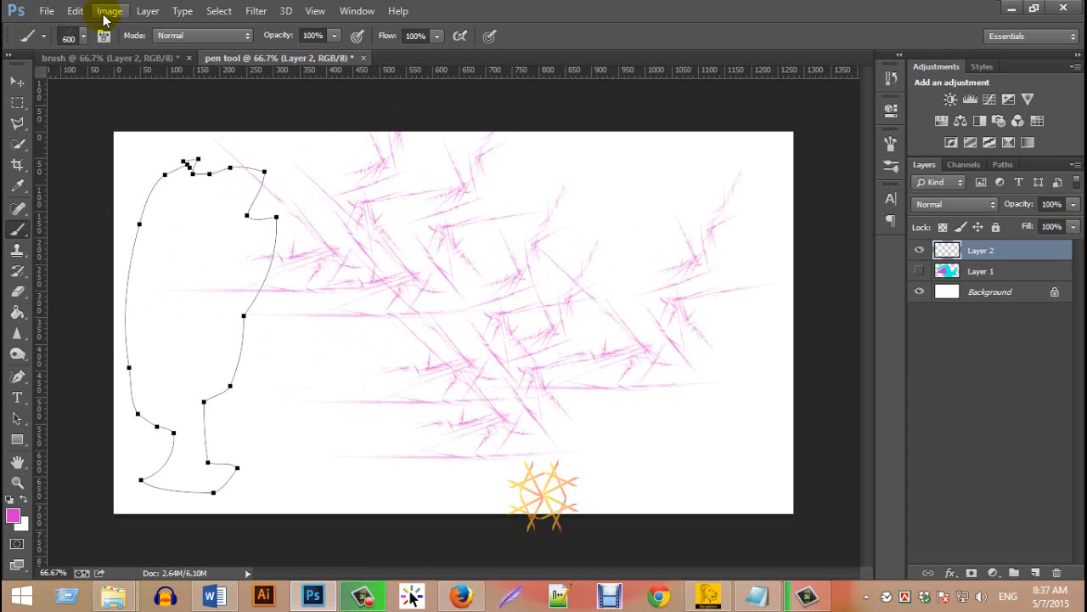
Step: Examine the Define Custom Shape preview with the brush strokes present, and cancel the dialog
left_click(75, 11)
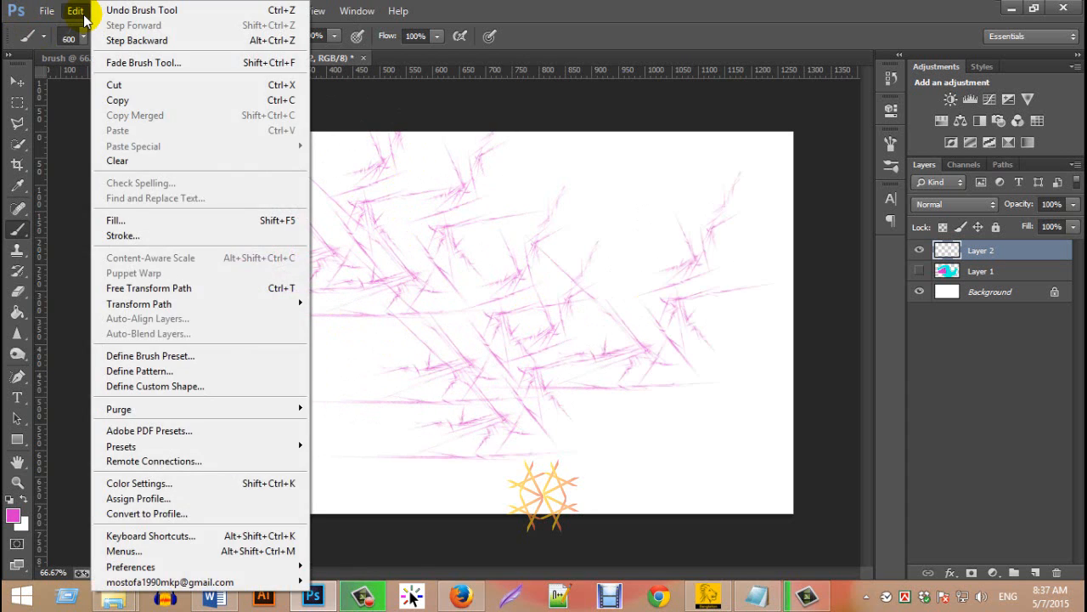
left_click(76, 11)
left_click(76, 11)
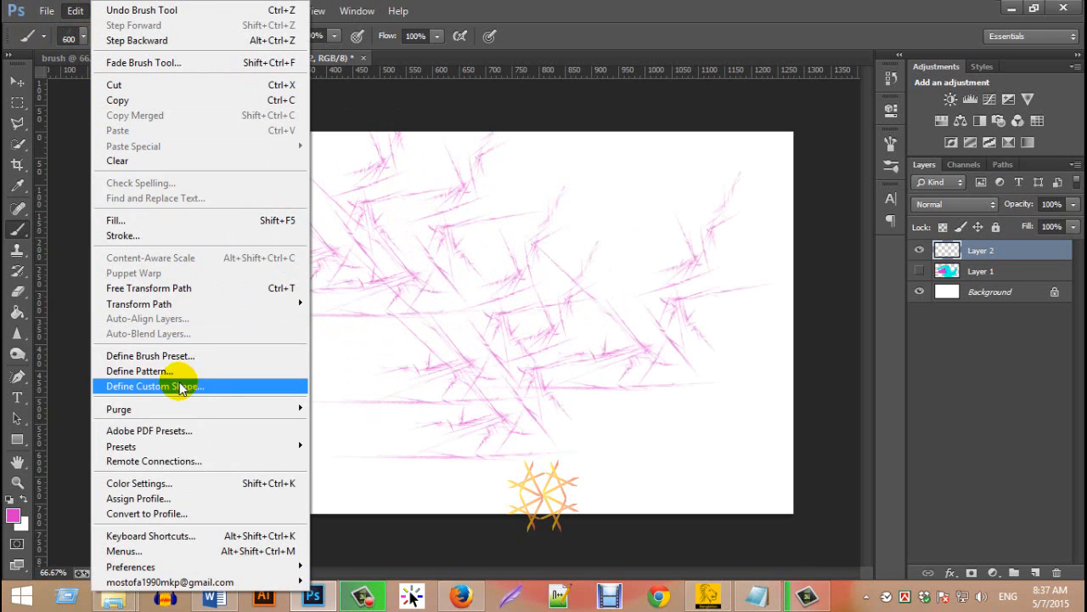
left_click(155, 385)
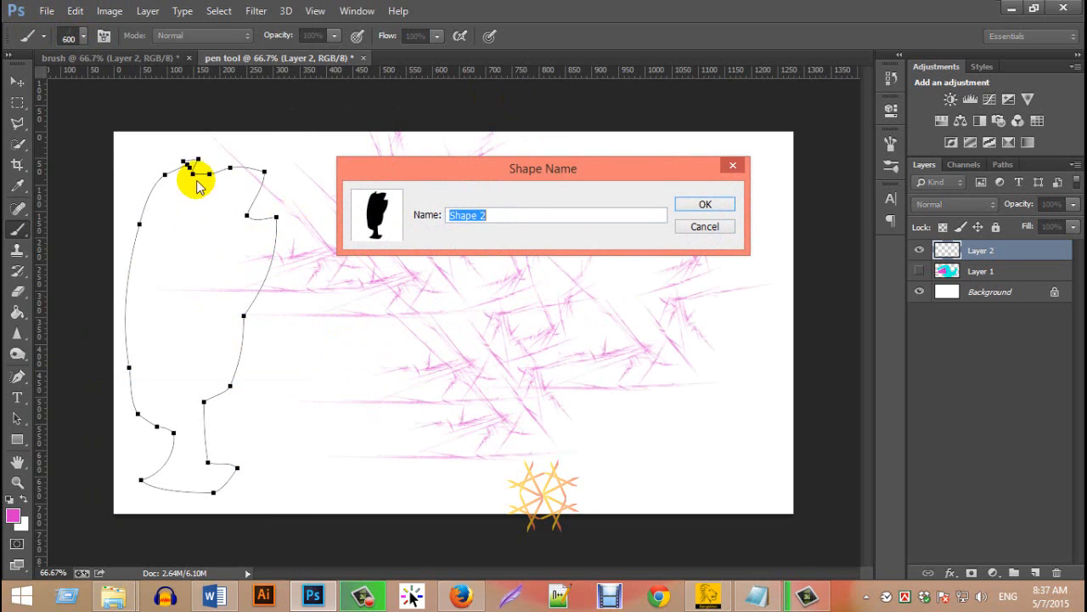
left_click(704, 227)
Step: Delete the outline of Path 1 and check the Define Custom Shape command without a path
left_click(1006, 165)
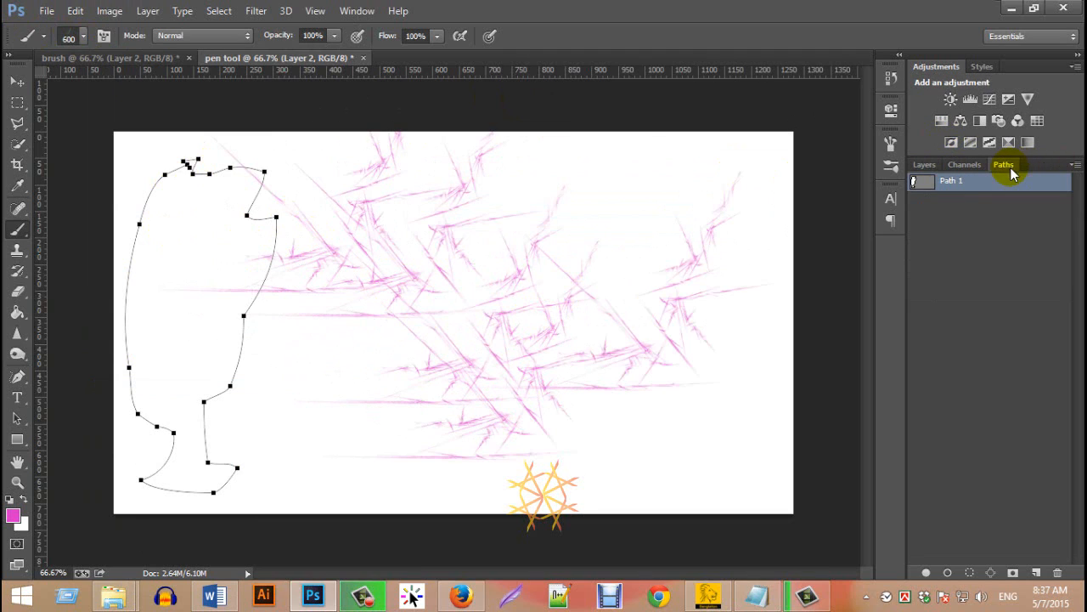
key("Delete")
left_click(923, 165)
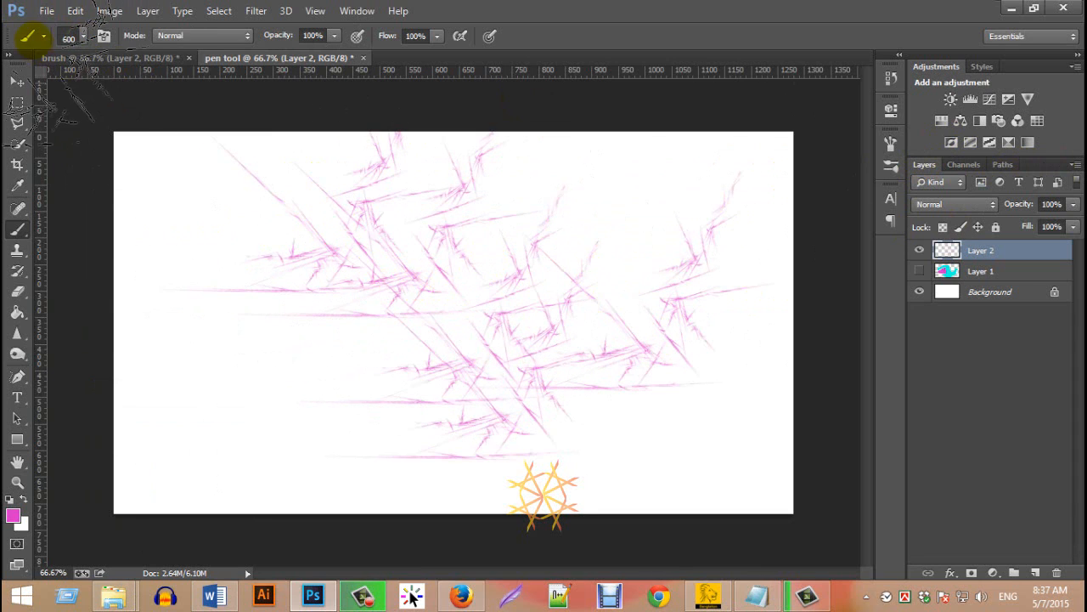
left_click(89, 11)
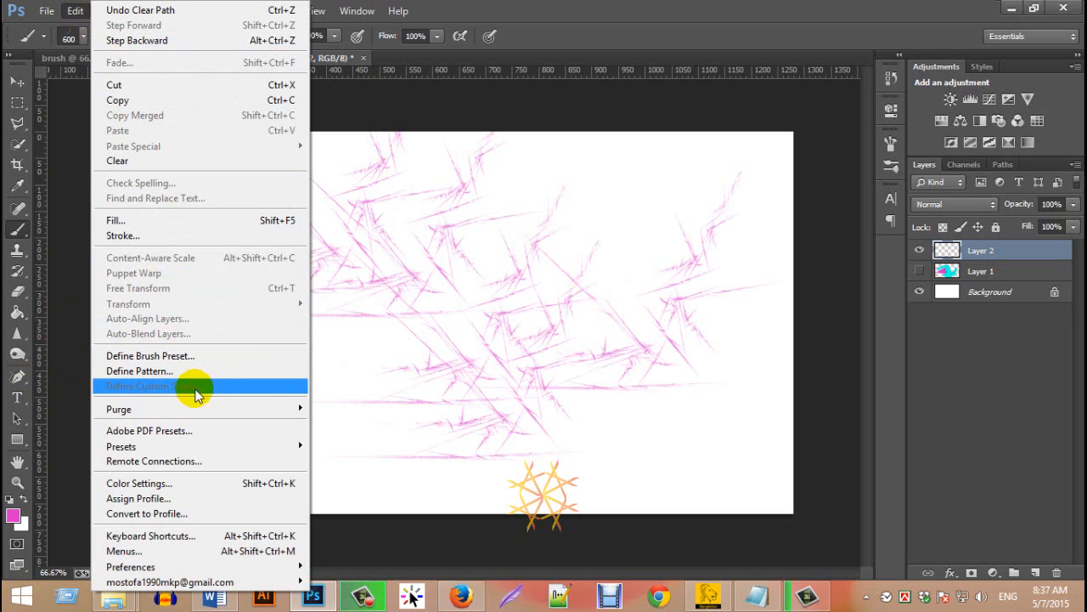
Step: Draw a small closed freeform path near the canvas's left side and a pink rectangle shape about 259 × 145 px below it
left_click(17, 376)
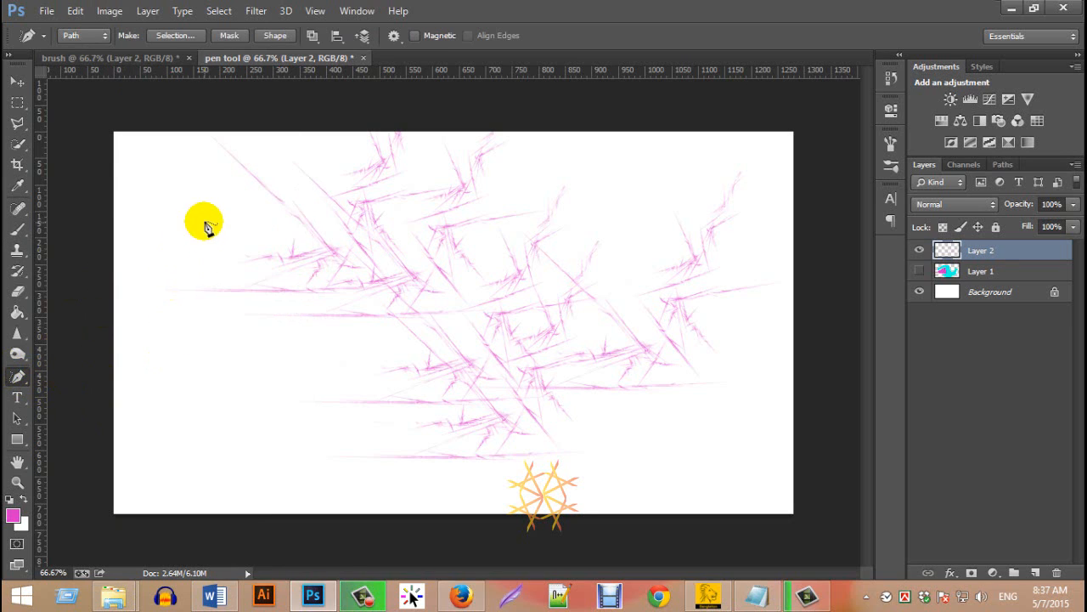
mouse_move(205, 223)
left_mouse_down()
mouse_move(164, 287)
mouse_move(174, 377)
mouse_move(187, 342)
mouse_move(219, 324)
mouse_move(263, 248)
mouse_move(203, 218)
left_mouse_up()
left_click(23, 443)
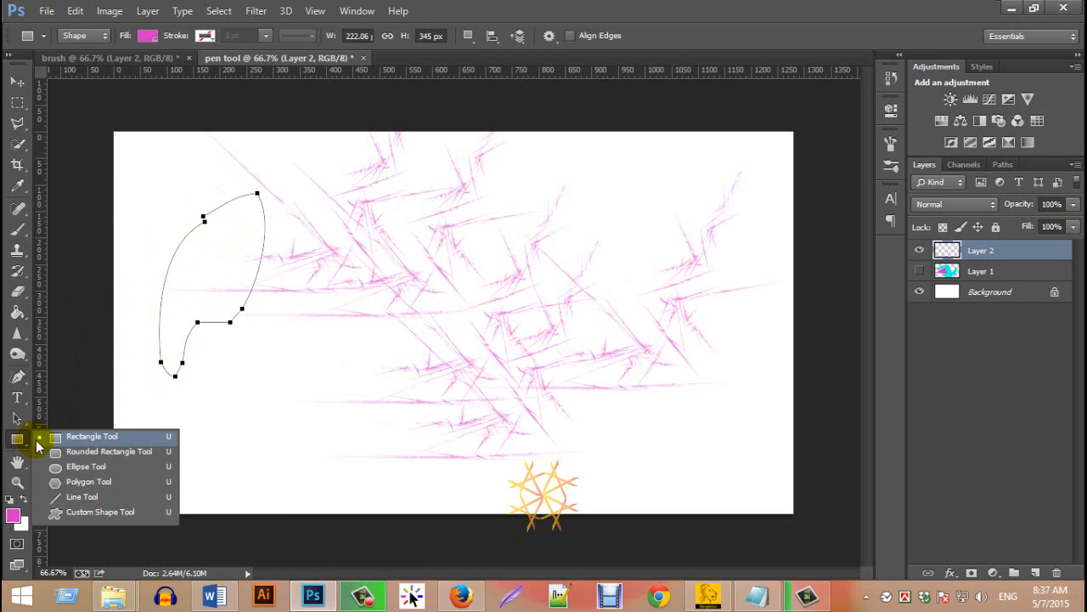
left_click(83, 438)
left_click_drag(248, 397, 387, 473)
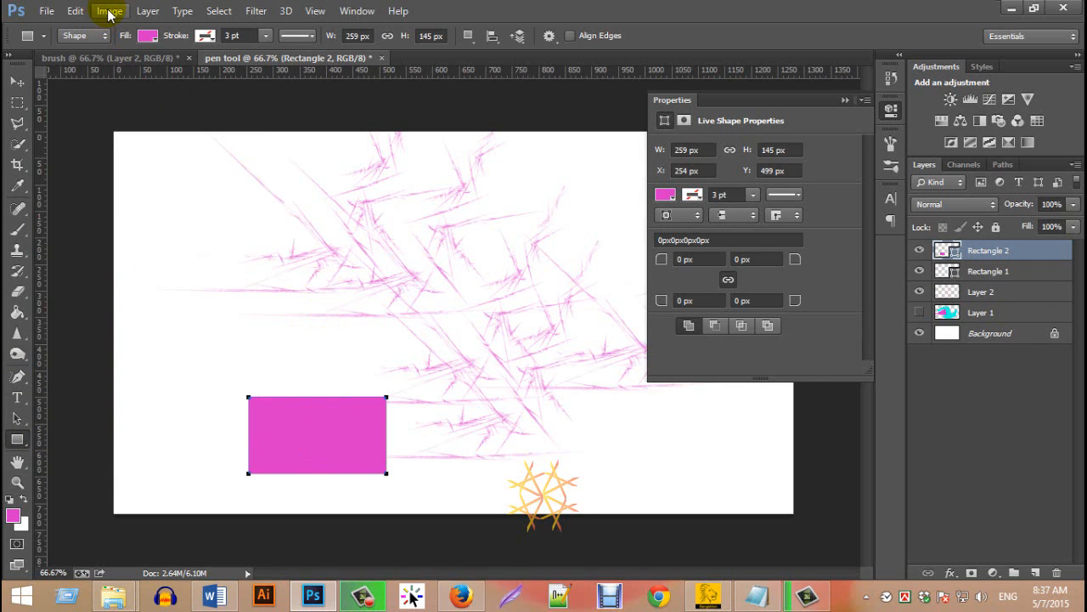
Step: Check the Define Custom Shape command for the pink rectangle, and delete the rectangle using the Move Tool
left_click(74, 12)
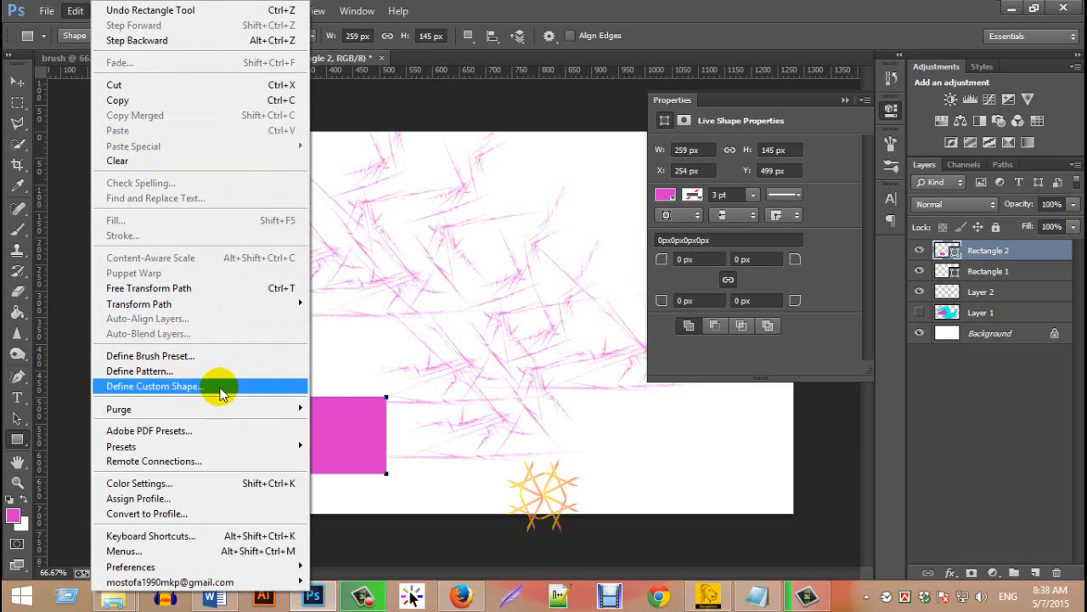
left_click(850, 10)
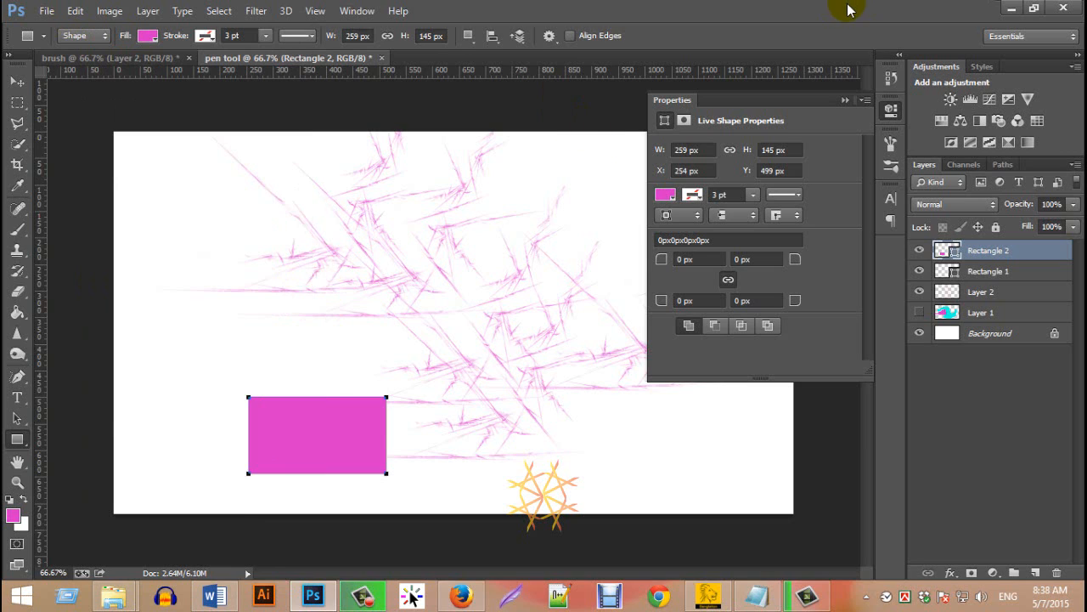
left_click(845, 100)
left_click(17, 82)
left_click(321, 448)
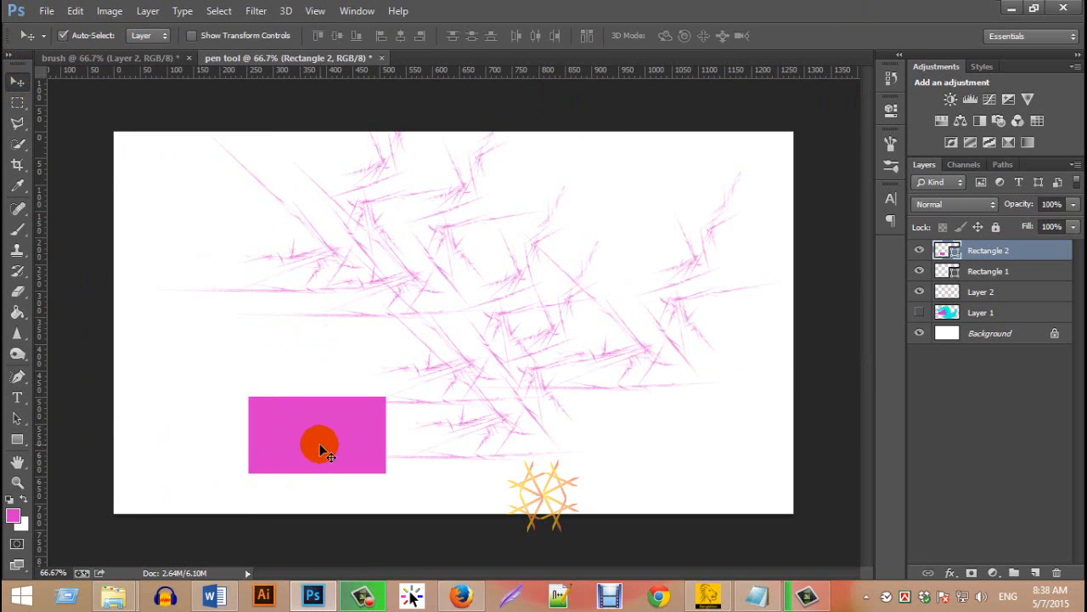
left_click_drag(320, 445, 318, 374)
key("Delete")
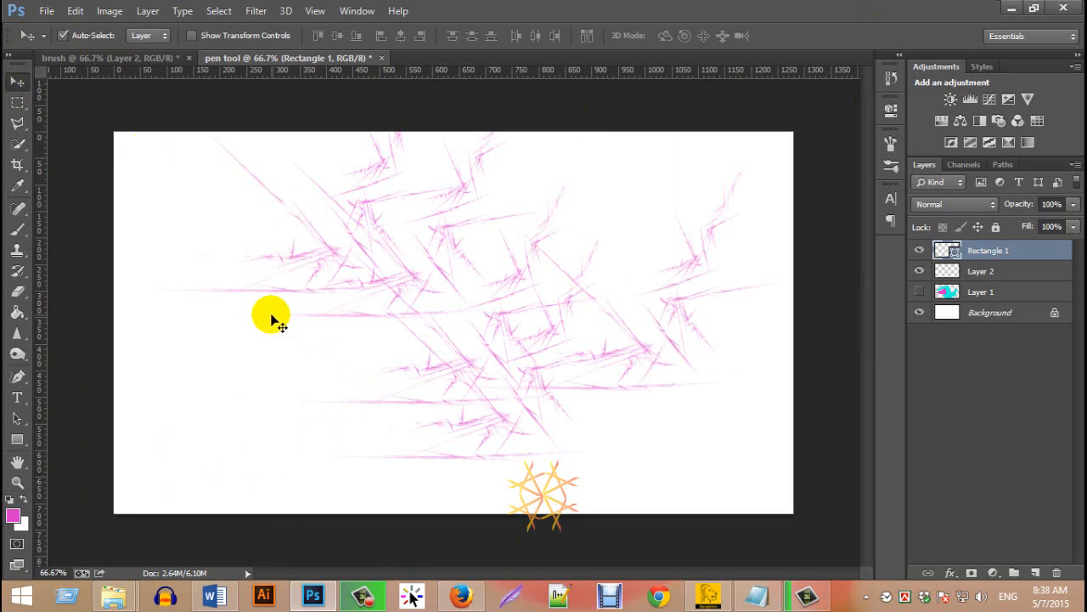
Step: Draw a pink rectangle shape about 547 × 323 px in the lower-left area of the canvas
left_click(25, 383)
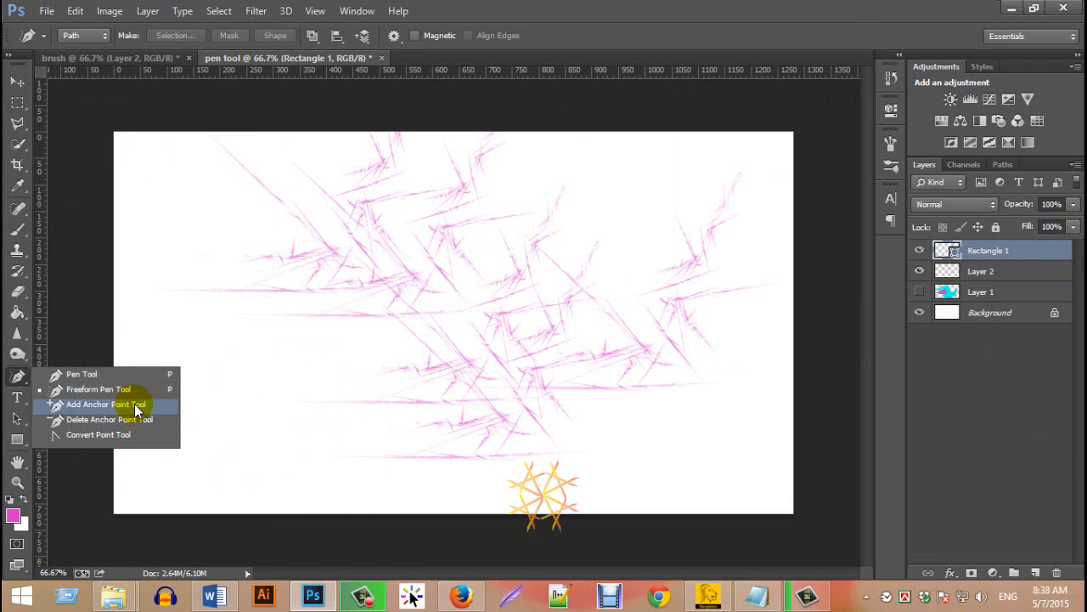
left_click(136, 404)
left_click(281, 423)
left_click(19, 439)
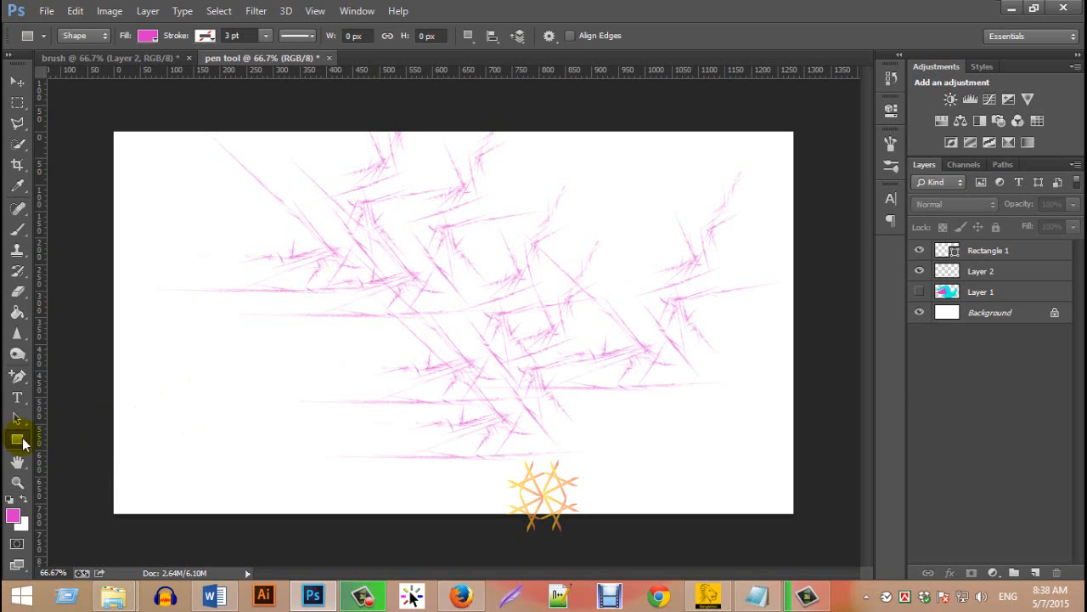
left_click_drag(202, 335, 493, 508)
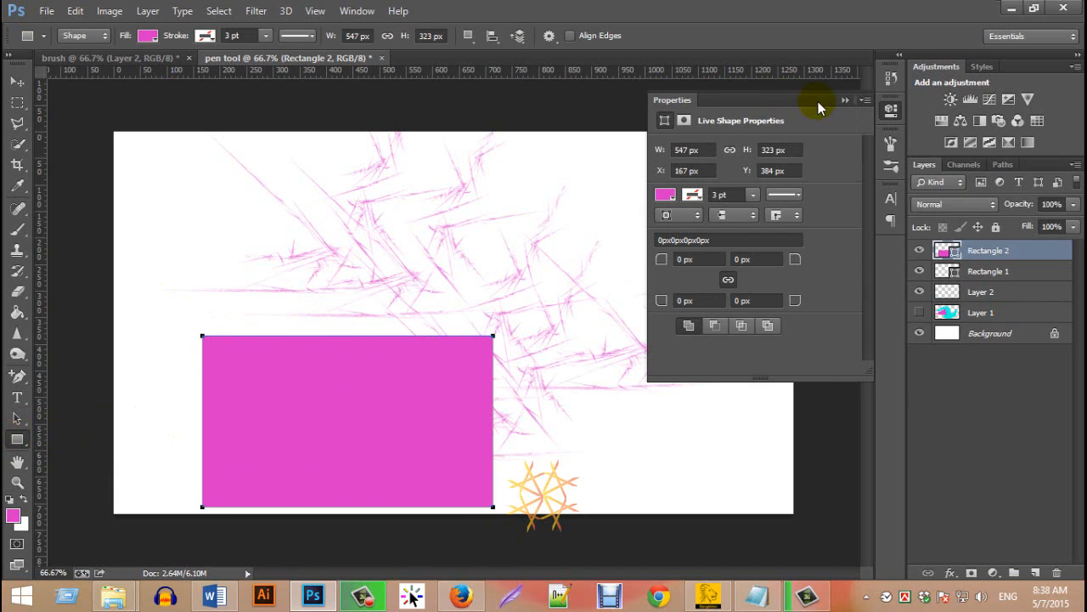
left_click(845, 99)
Step: Cancel the Create Rectangle dialog, and move the pink rectangle upward to about mid-height of the canvas
left_click(233, 347)
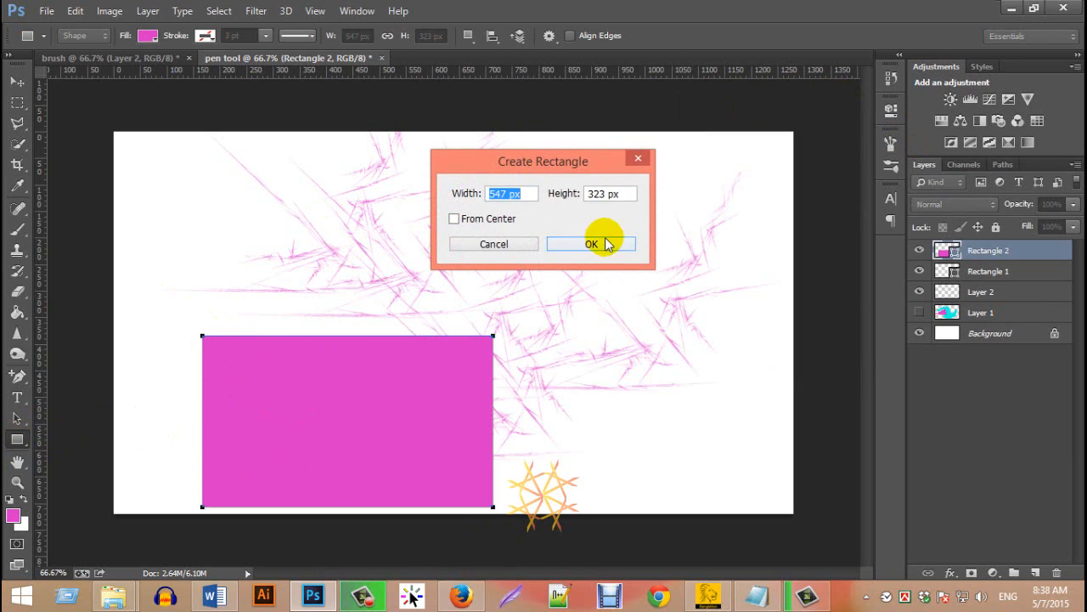
left_click(493, 245)
left_click(330, 421)
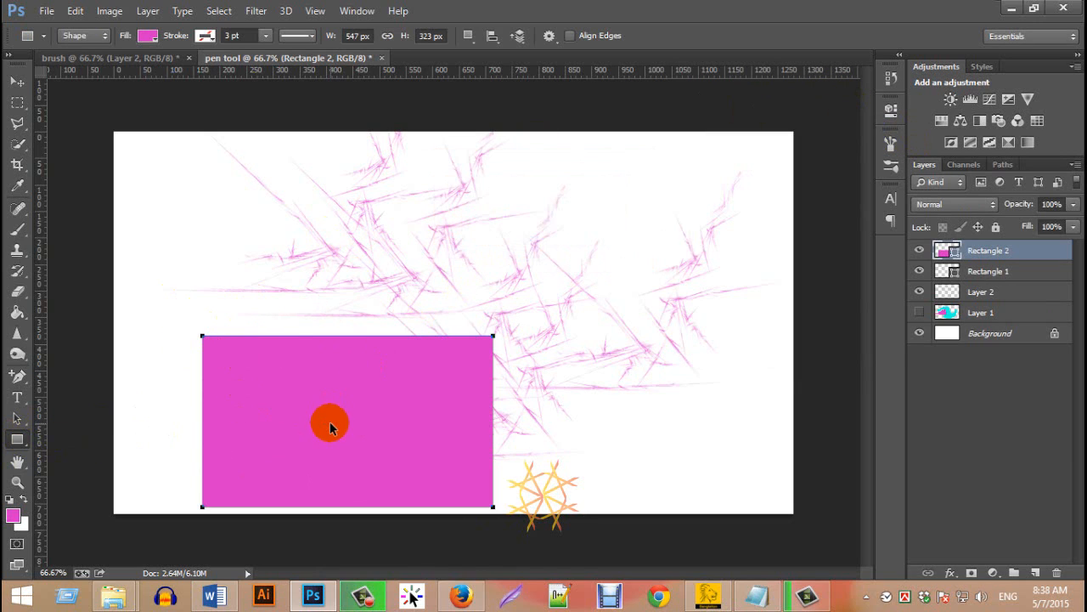
left_click_drag(321, 373, 329, 275)
Step: Add an anchor point near the middle of the pink rectangle's top, right and bottom edges using the Add Anchor Point Tool
left_click(18, 376)
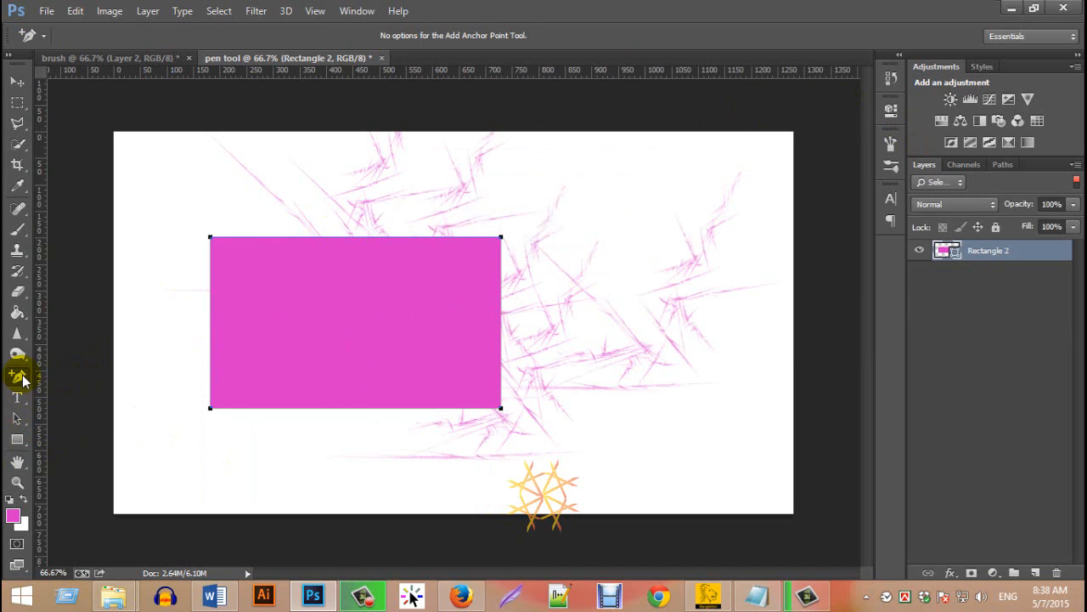
scroll(344, 246, "up", 2)
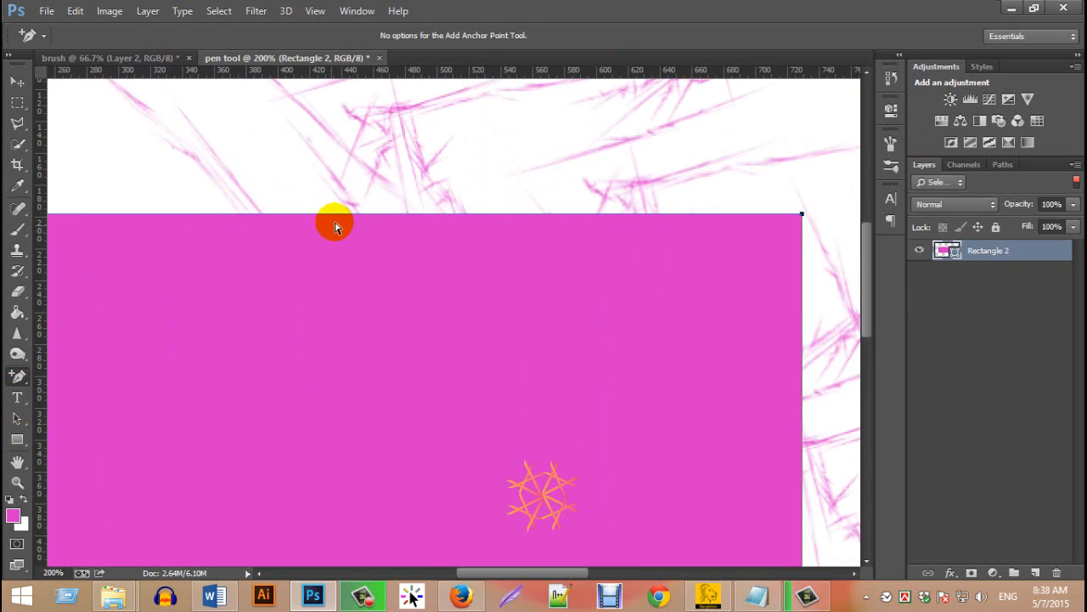
left_click(333, 214)
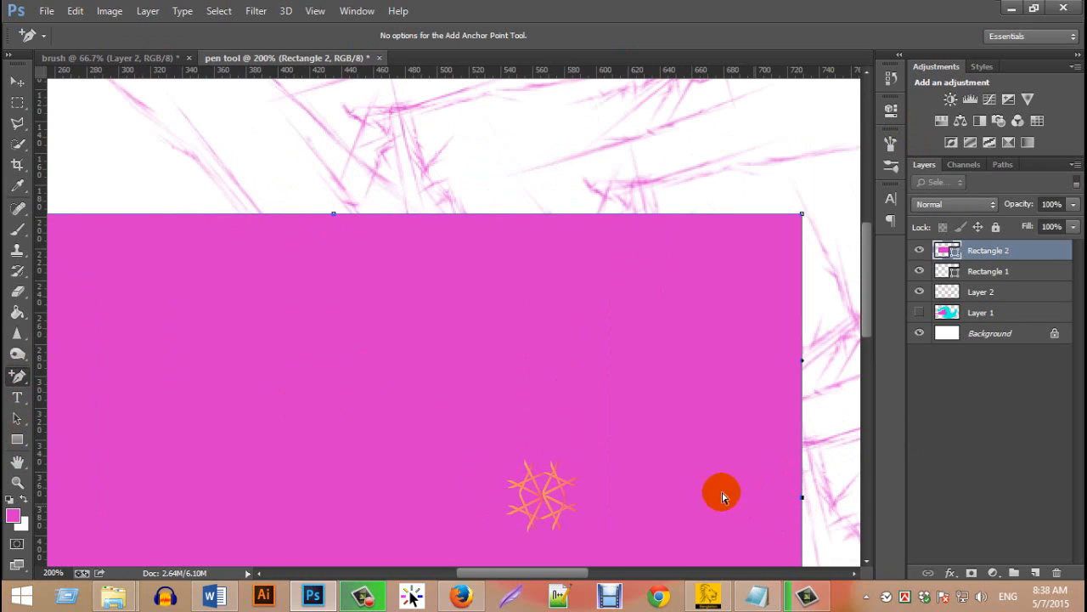
scroll(670, 451, "down", 1)
scroll(614, 450, "down", 2)
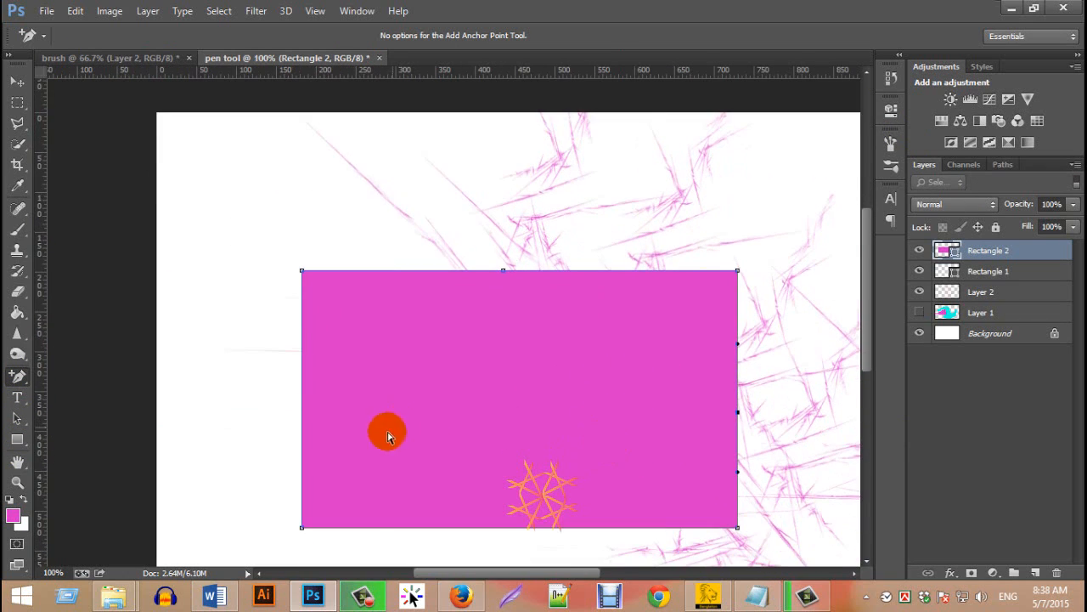
left_click(484, 528)
Step: Try bending the rectangle's top and right edges inward by moving their middle anchor points, and undo both changes
left_click_drag(510, 423, 509, 422)
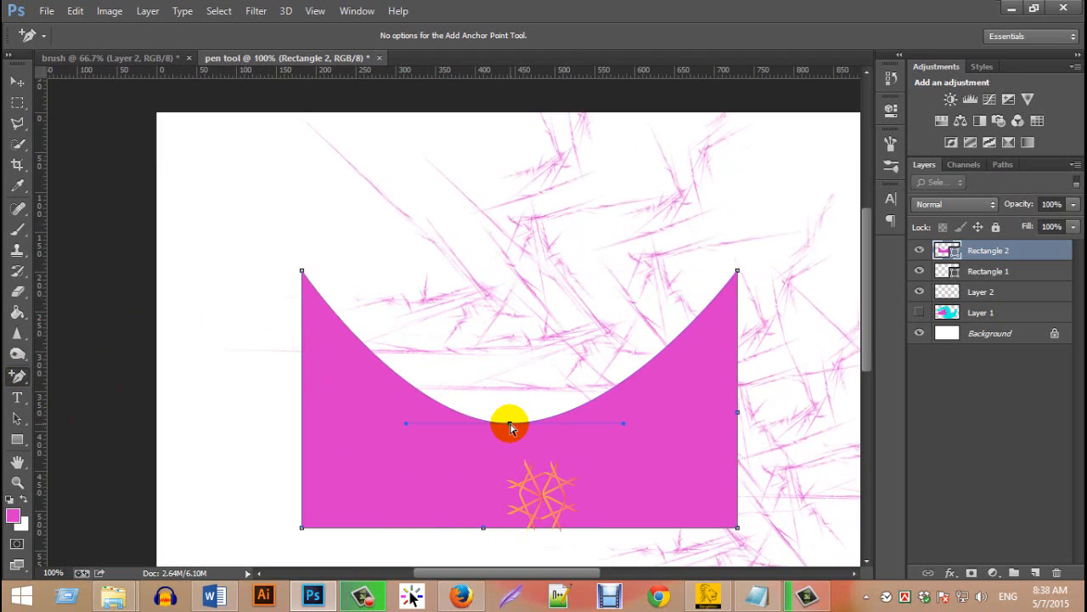
scroll(510, 376, "down", 2)
left_click(734, 370)
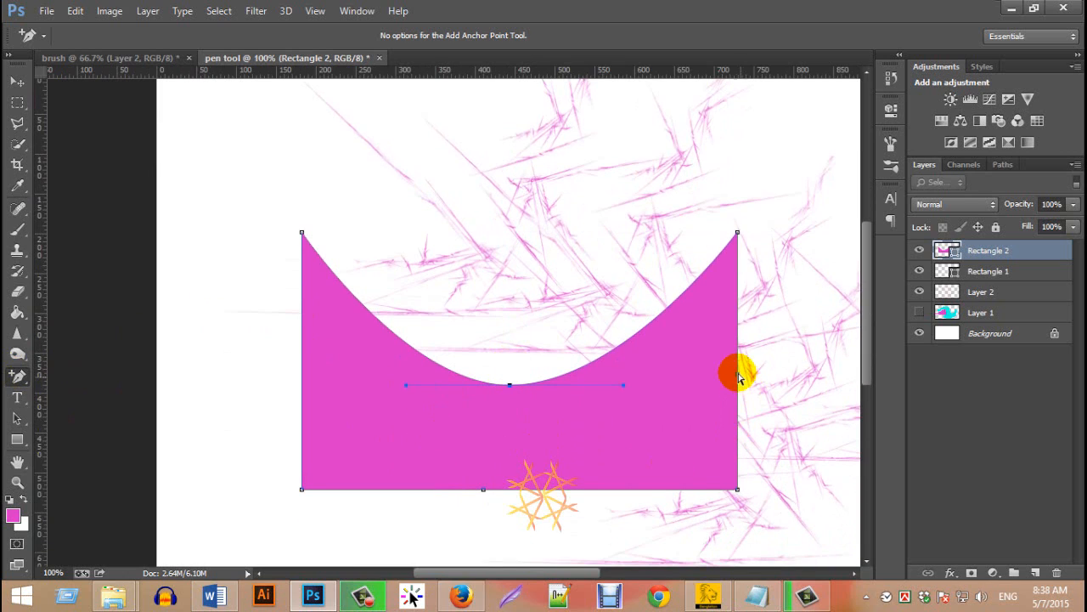
left_click_drag(664, 397, 558, 425)
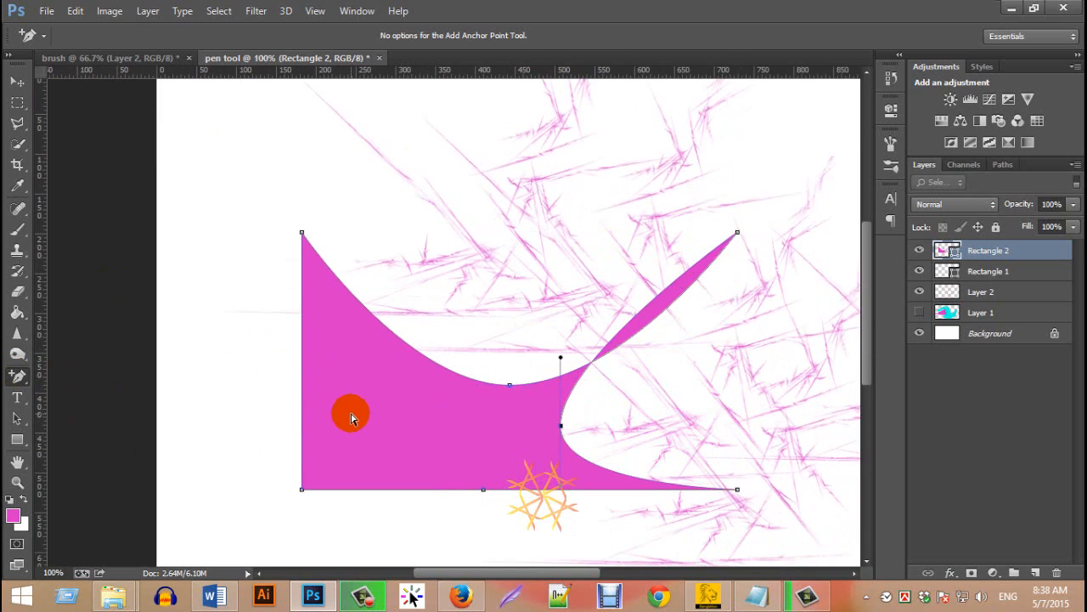
key("ctrl+alt+z")
key("ctrl+alt+z")
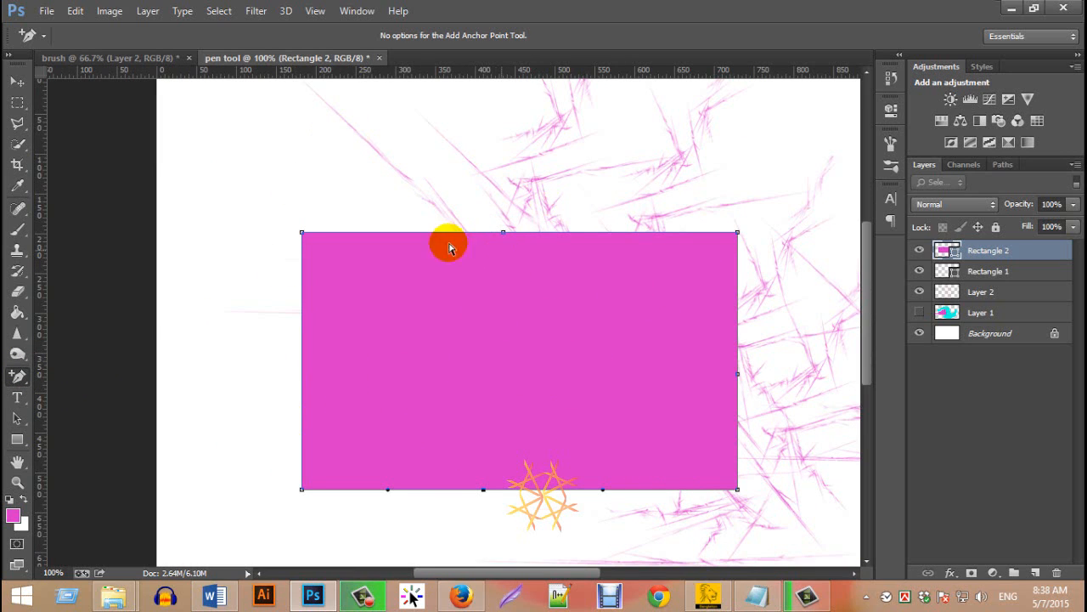
Step: Try removing the rectangle's top-right corner point with the Delete Anchor Point Tool, and undo the deletion
left_click(12, 379)
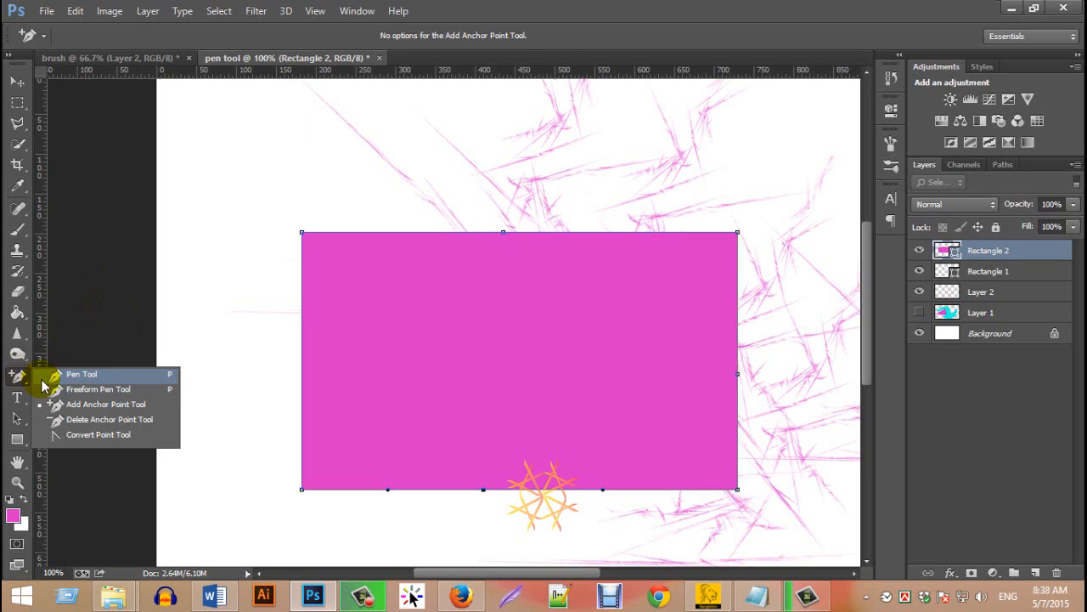
left_click(150, 420)
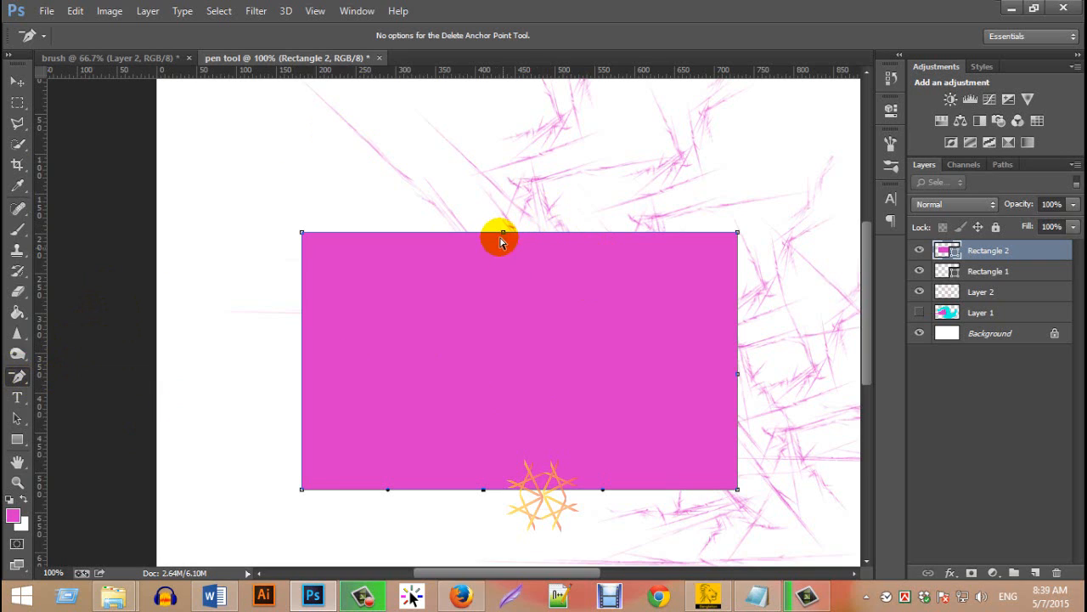
left_click(738, 235)
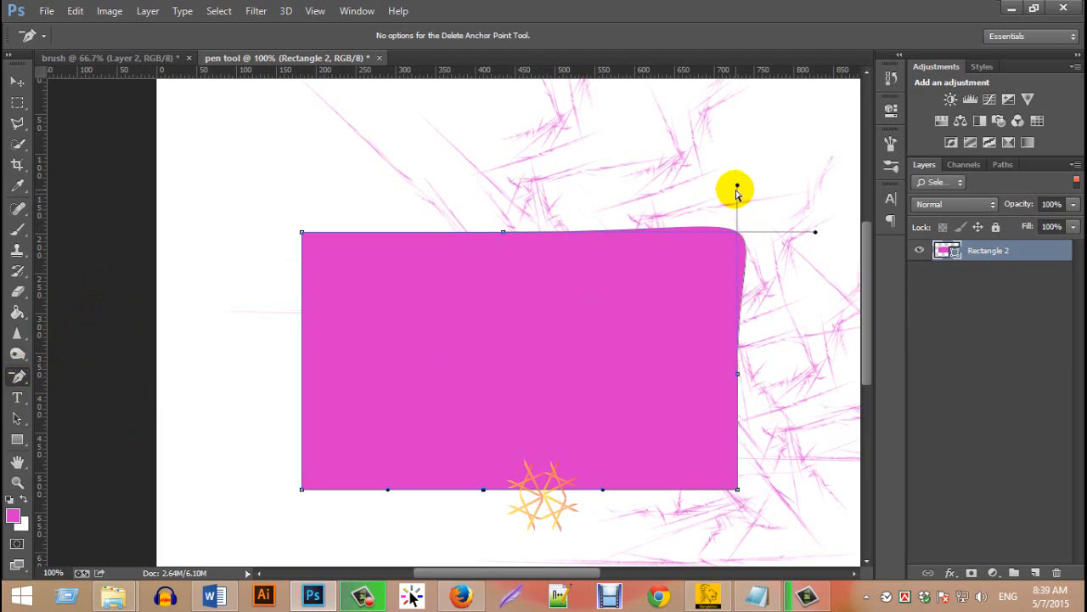
left_click(723, 332)
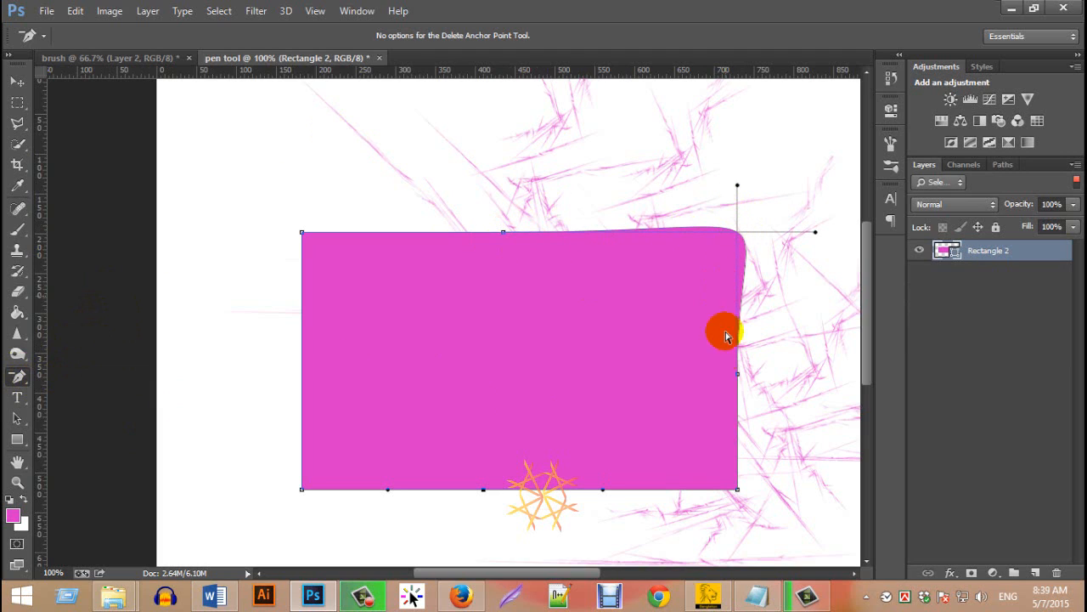
left_click(718, 393)
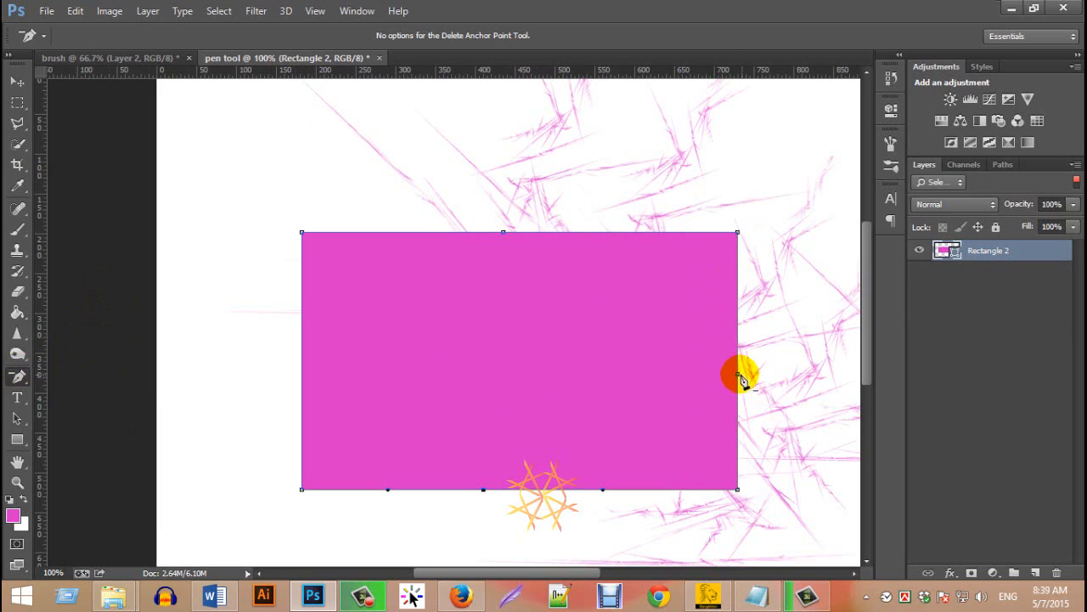
Step: Try deleting the rectangle's bottom-left corner anchor point, and undo the deletion
left_click(301, 490)
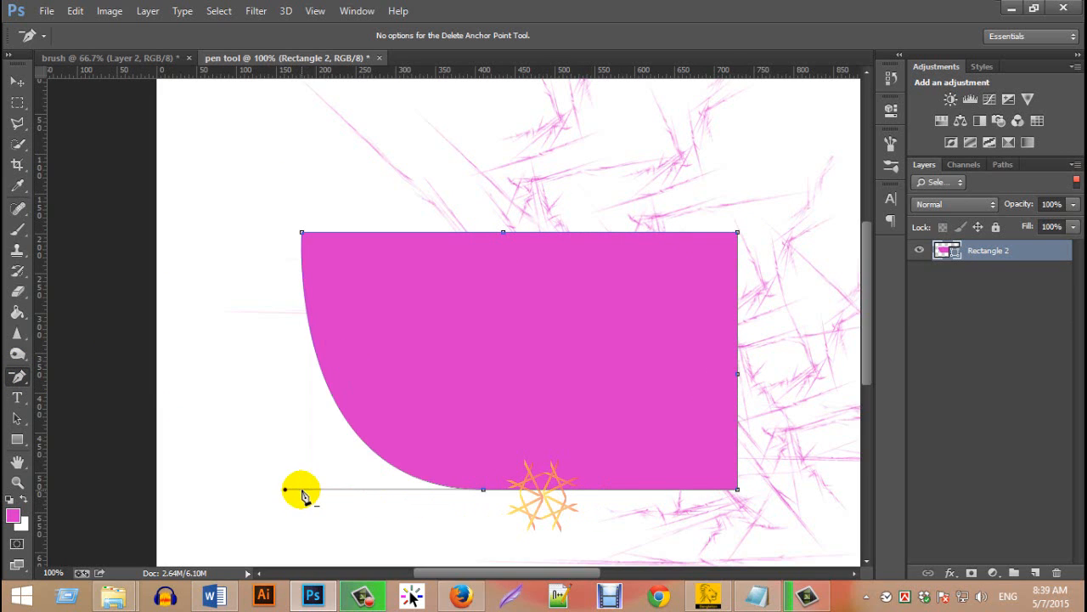
left_click(432, 453)
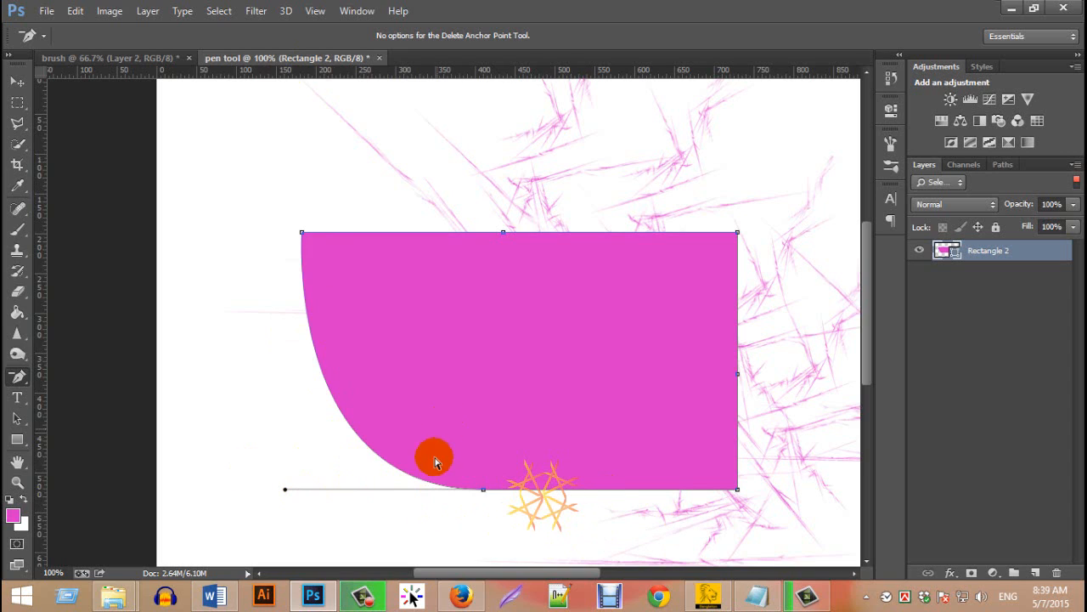
left_click(502, 444)
left_click(407, 480)
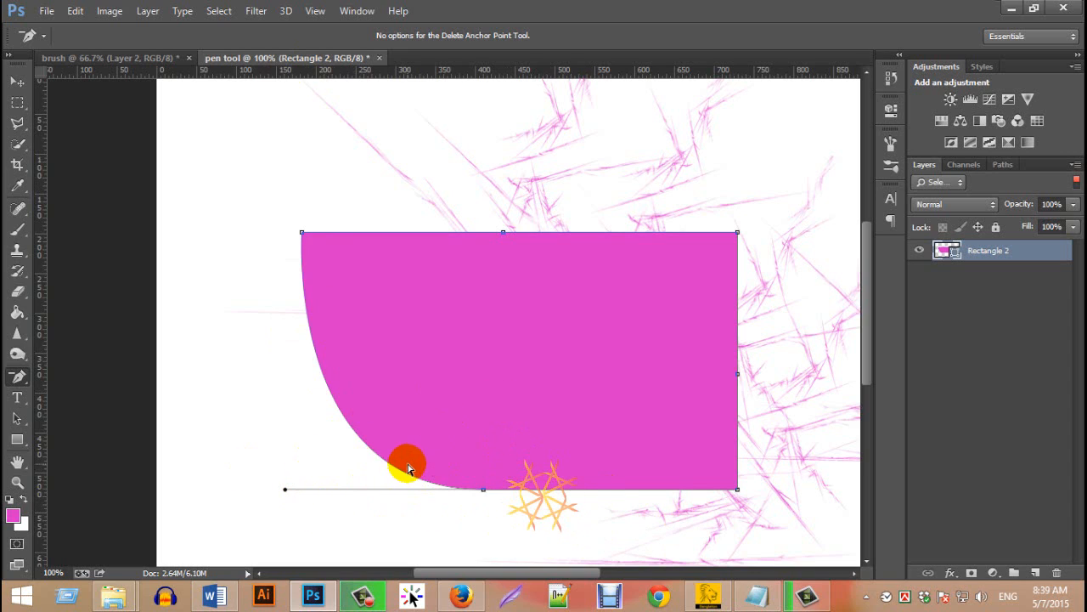
key("ctrl+z")
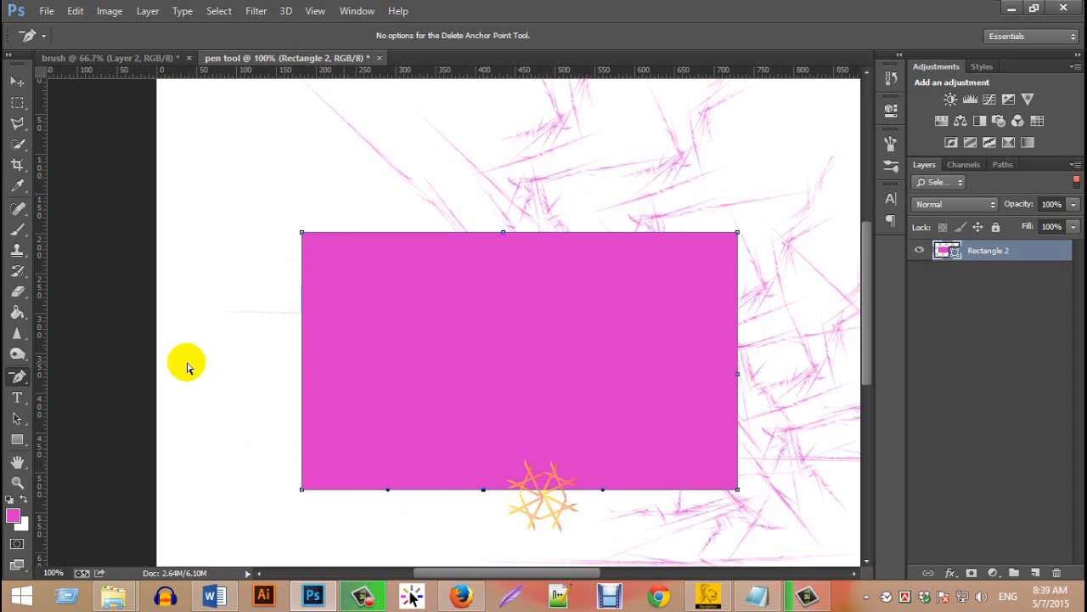
Step: Curve the rectangle's upper-left outline with the Convert Point Tool by pulling direction handles from the top-left corner and the top-middle anchor
right_click(27, 381)
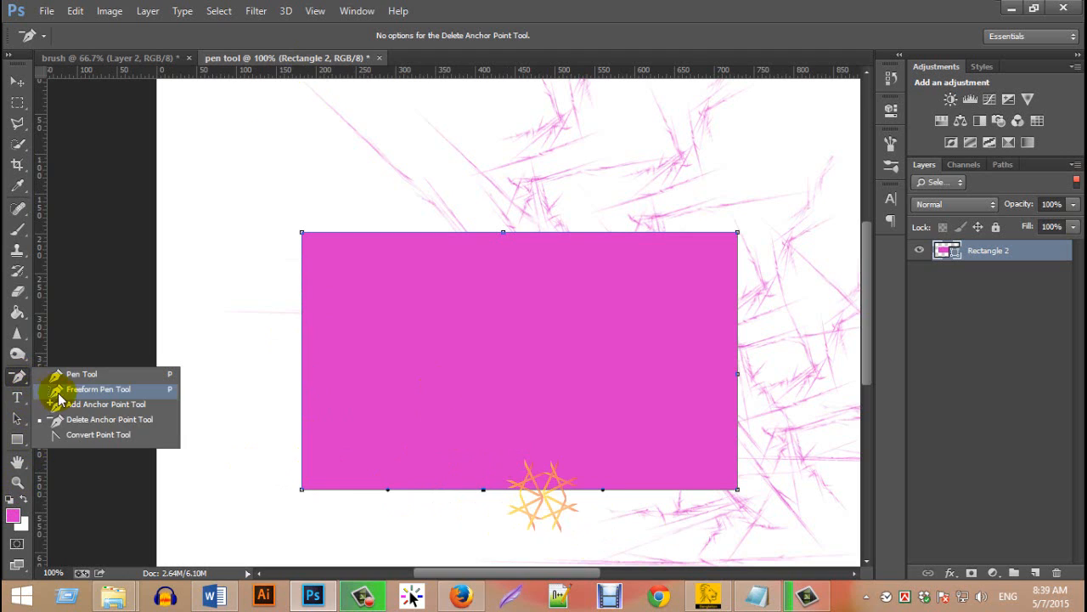
left_click(92, 435)
left_click(304, 233)
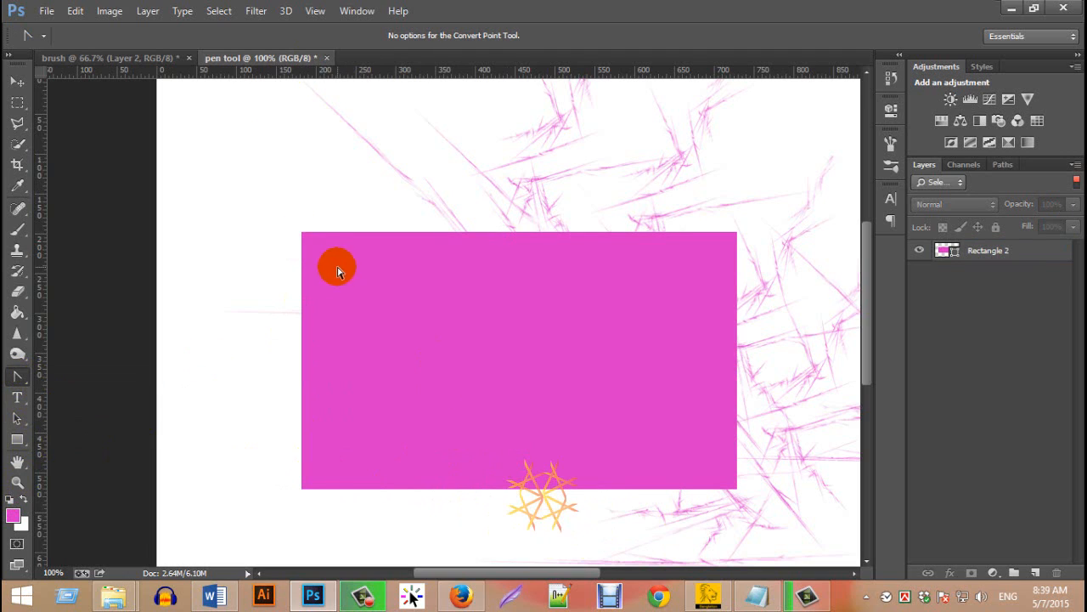
left_click(448, 329)
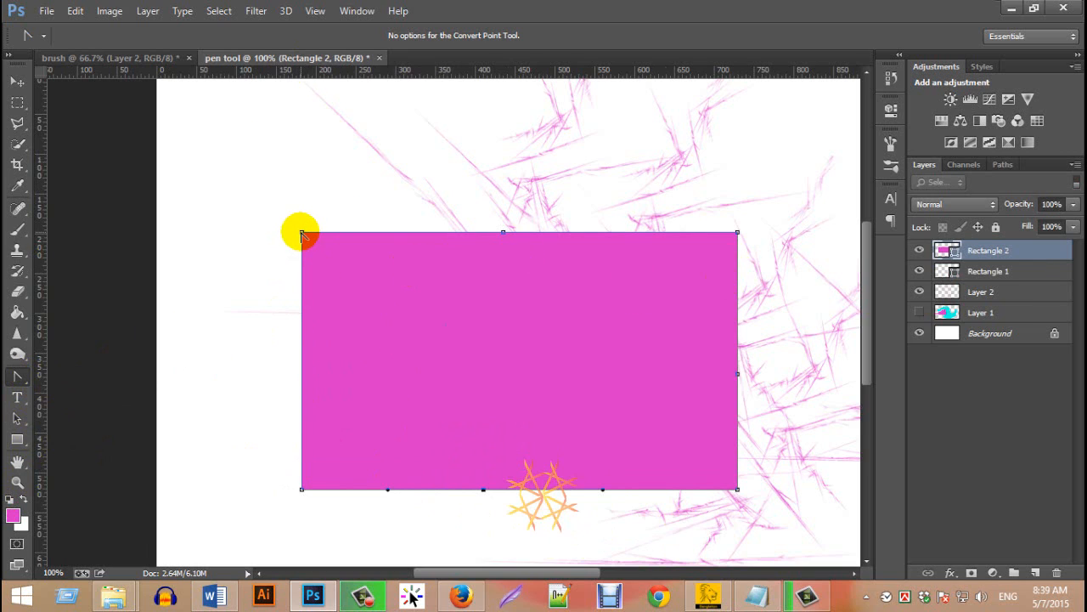
left_click_drag(341, 293, 399, 134)
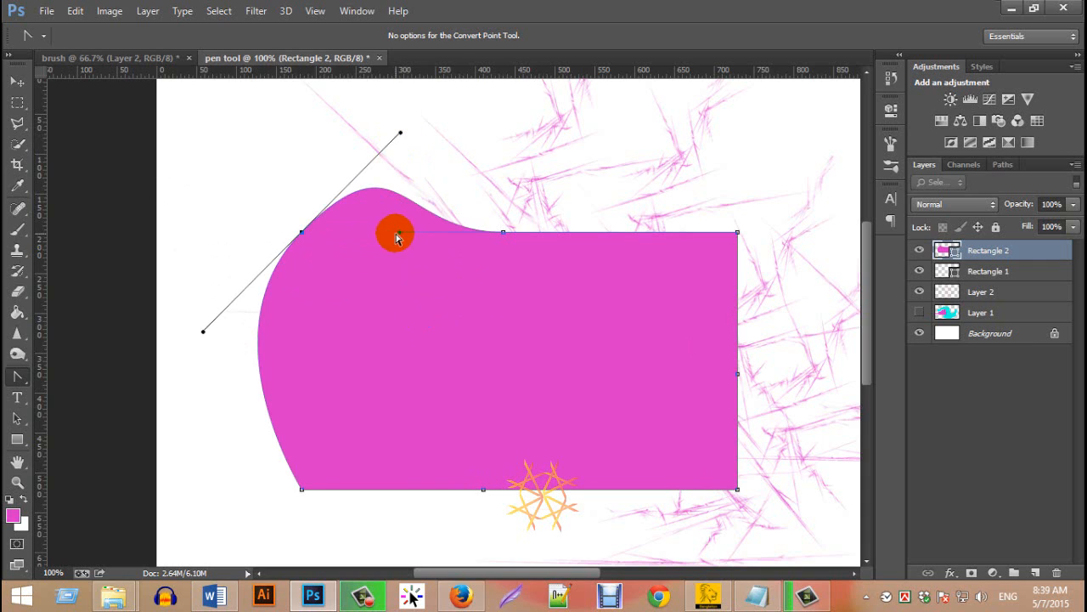
left_click_drag(427, 339, 388, 422)
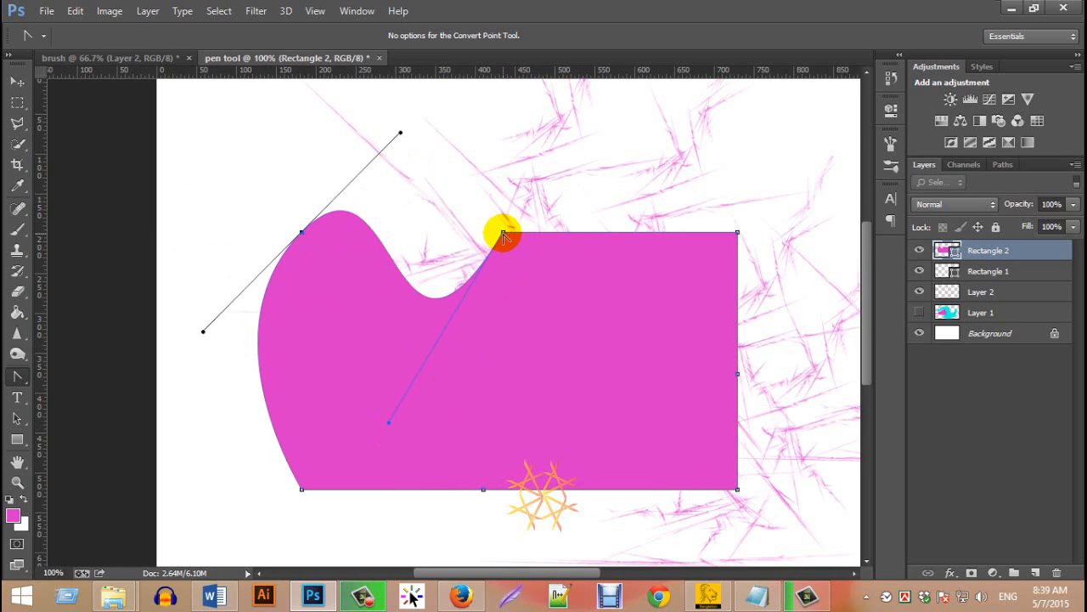
left_click_drag(503, 234, 686, 124)
left_click_drag(705, 115, 705, 113)
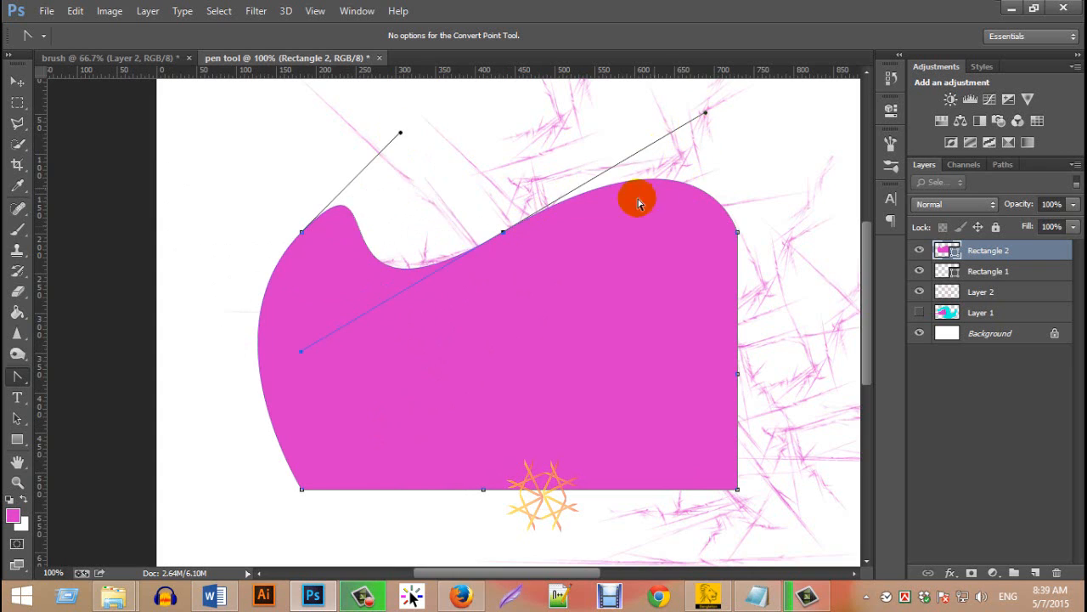
Step: Pull direction handles from the shape's top-right, bottom-right and bottom-left corner anchors to turn them into curves
left_click(736, 233)
left_click_drag(737, 233, 669, 314)
scroll(761, 520, "down", 2)
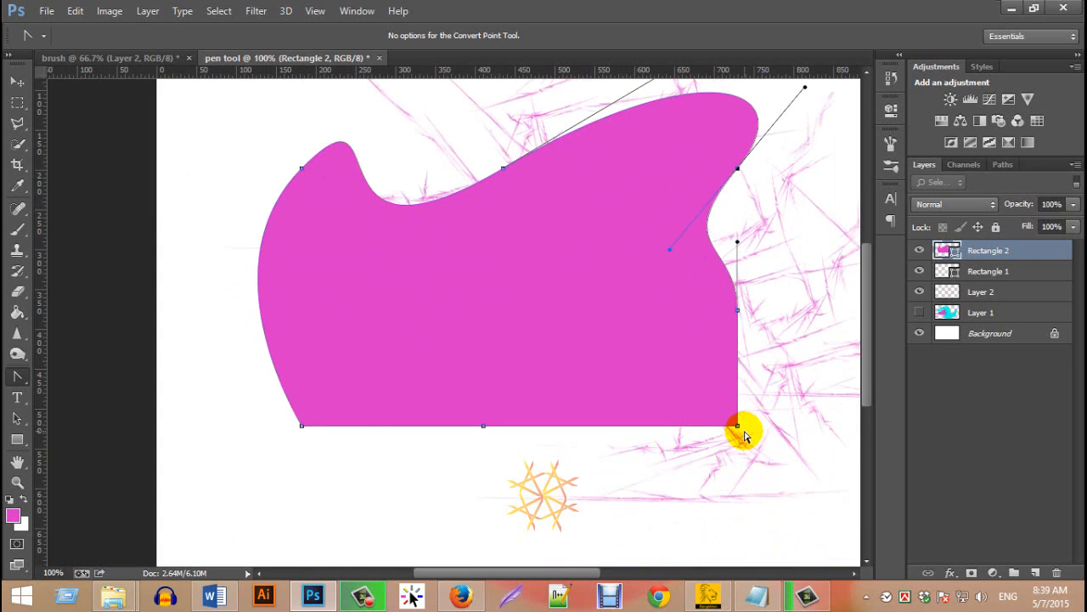
left_click_drag(737, 425, 821, 518)
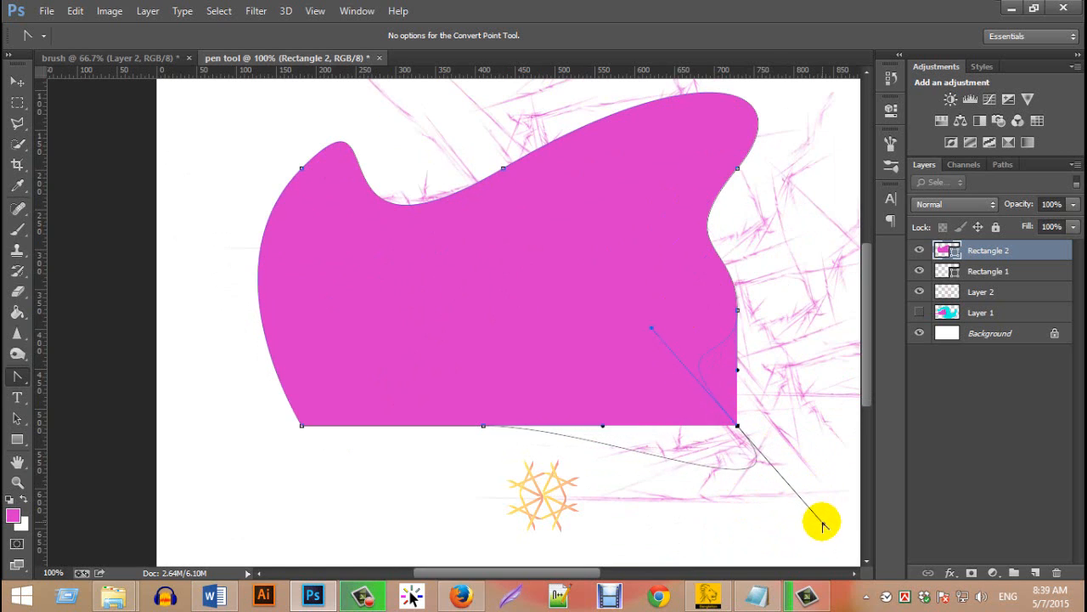
left_click(320, 430)
left_click_drag(319, 430, 403, 402)
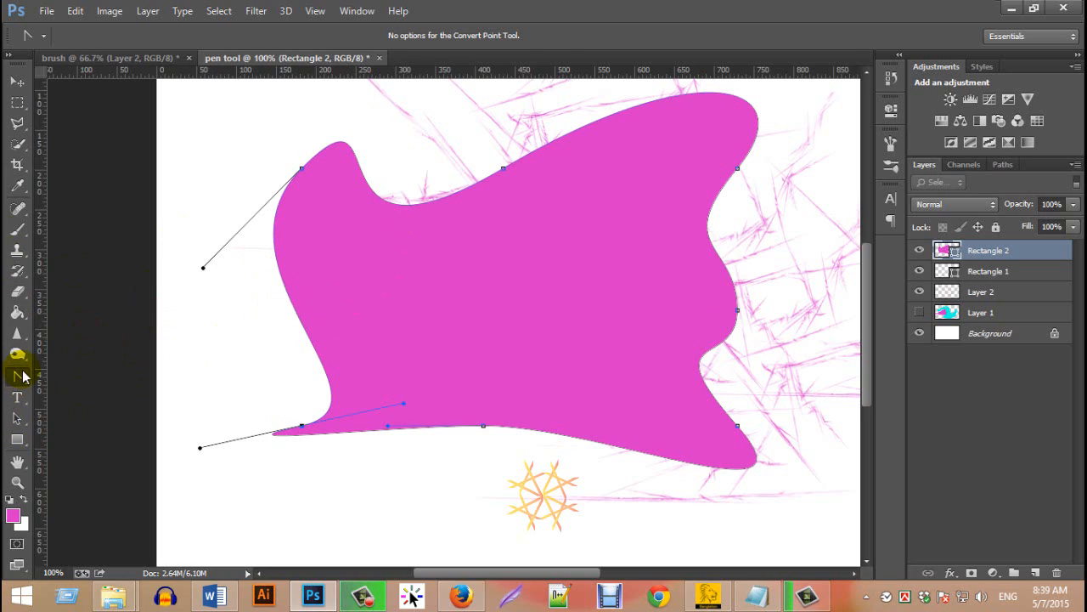
Step: Switch to the Pen Tool and set its drawing mode to Shape
left_click(20, 377)
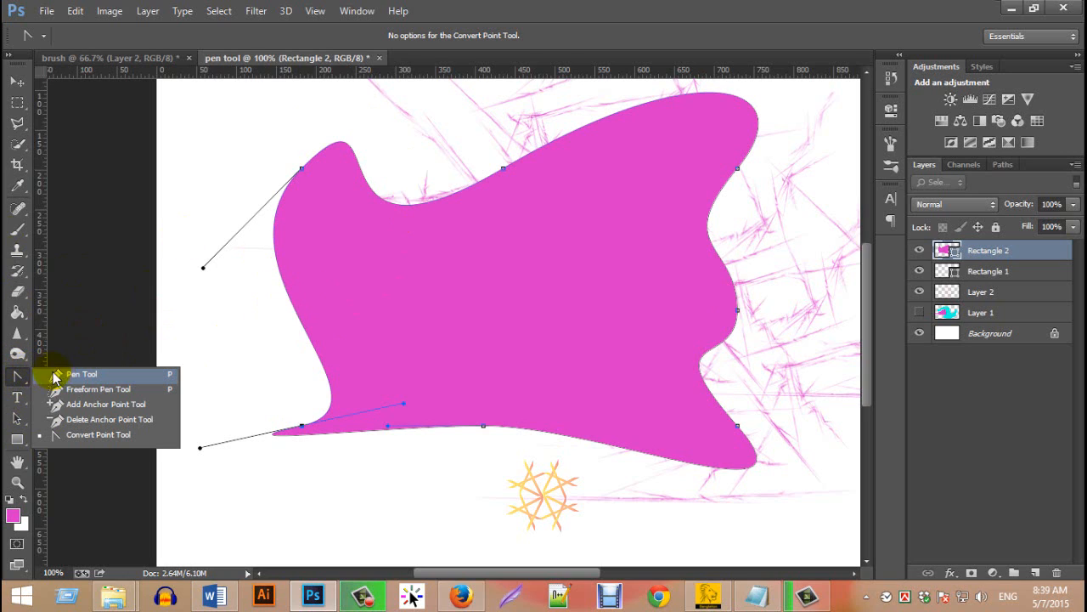
left_click(95, 380)
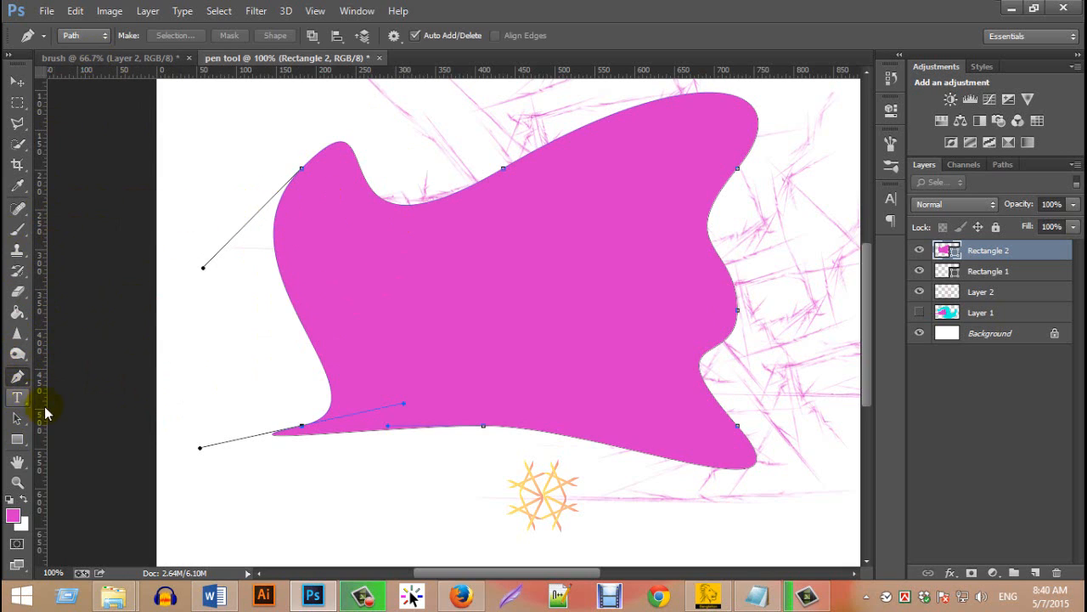
left_click(81, 35)
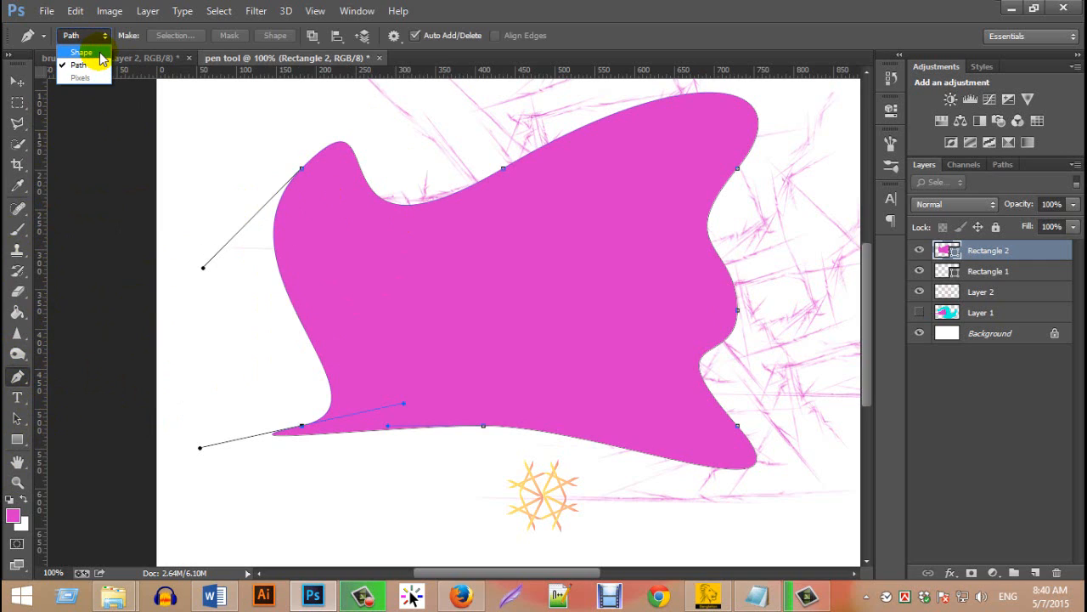
left_click(100, 52)
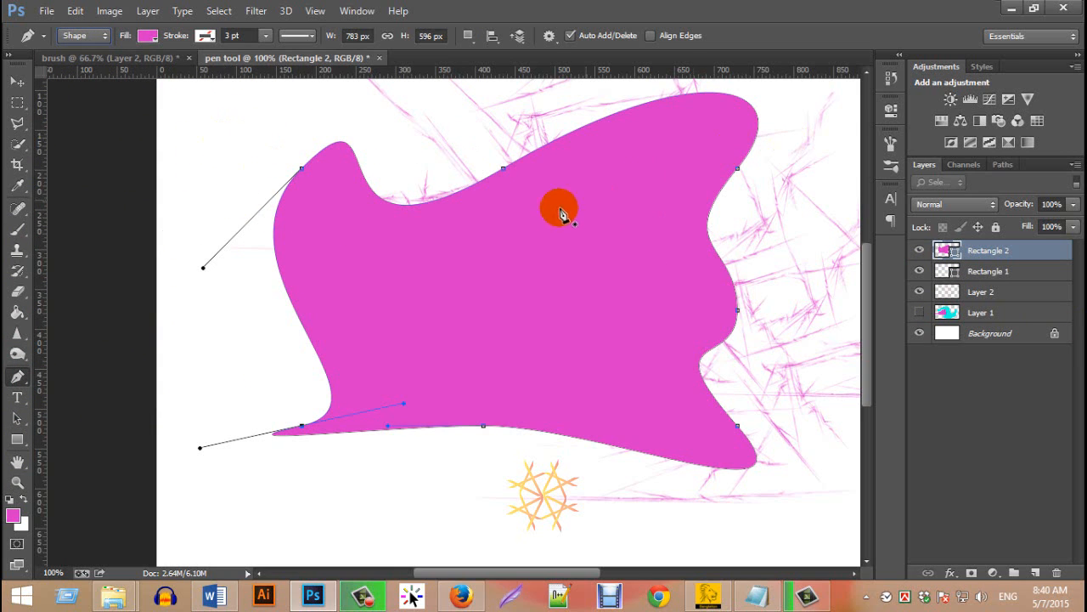
Step: Draw a closed four-cornered shape about 363 by 290 px with the Pen Tool in the canvas's upper-right area
key("ctrl+space")
left_click(522, 225)
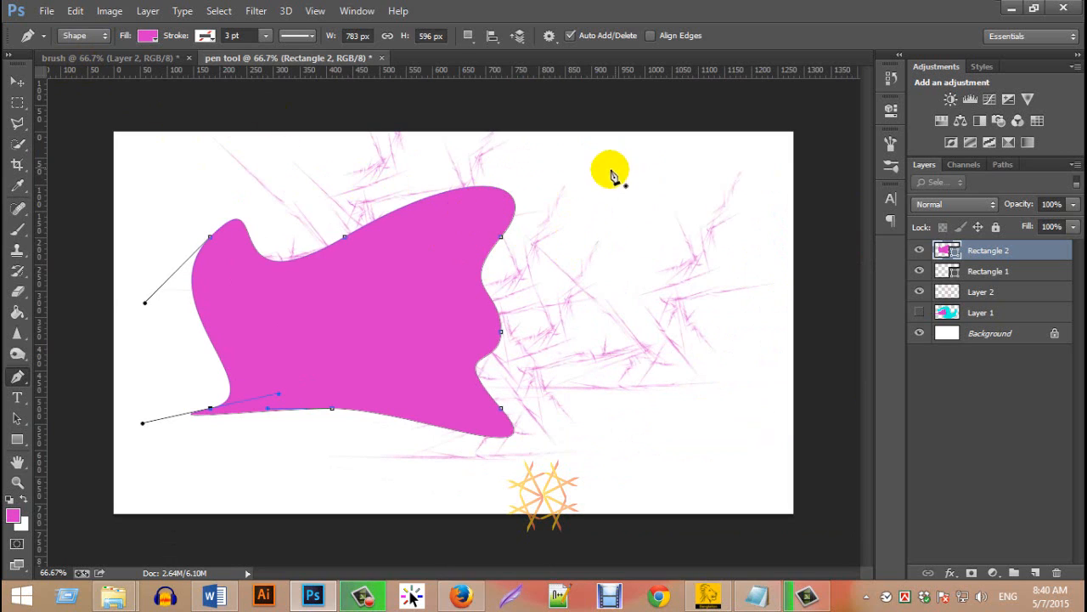
left_click(548, 165)
left_click(730, 175)
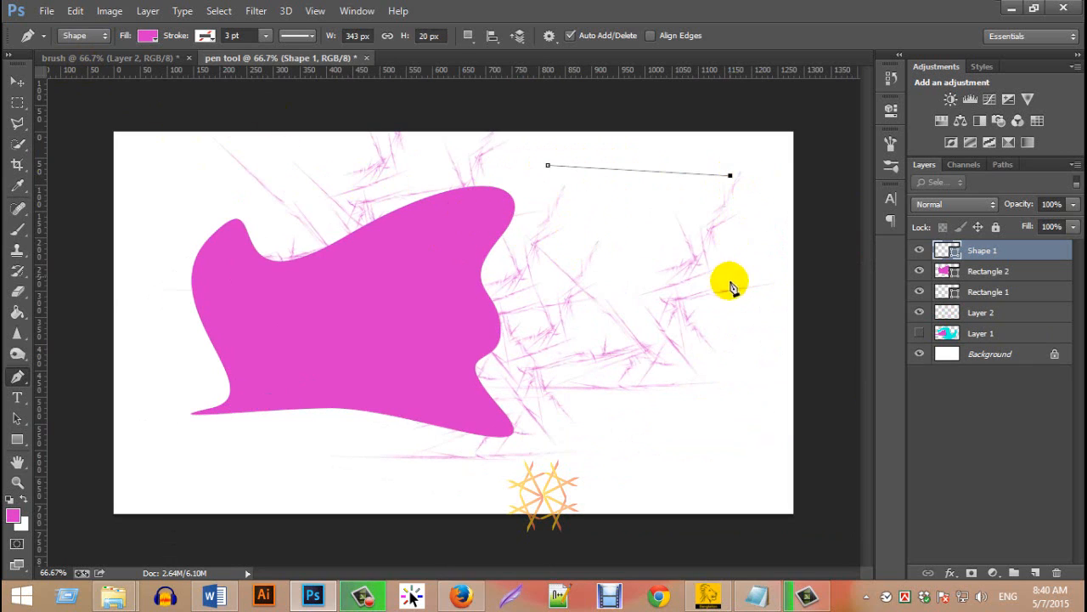
left_click(726, 319)
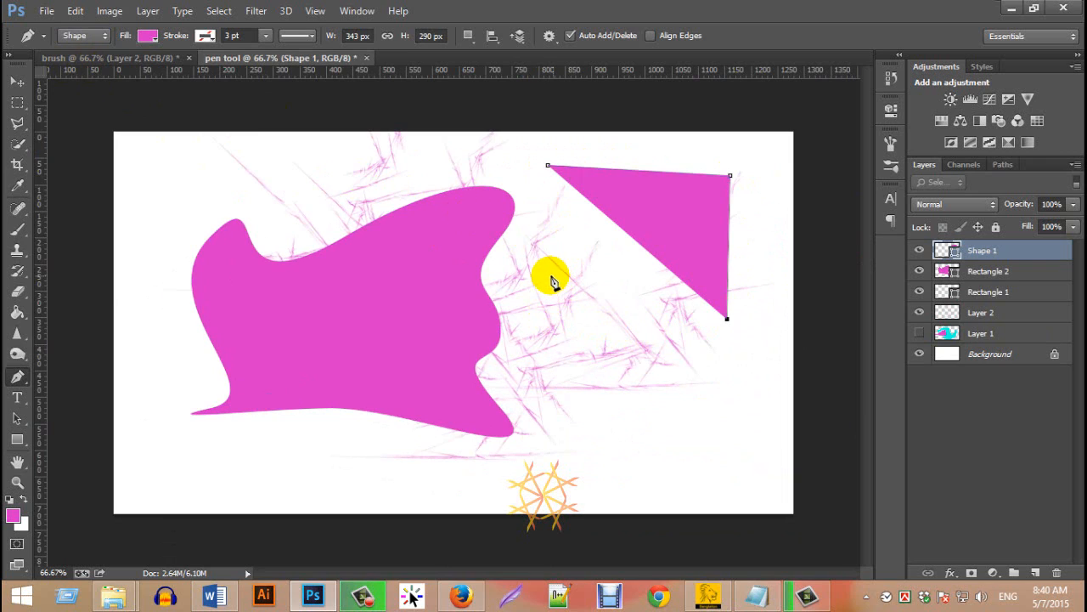
left_click(537, 312)
left_click(549, 166)
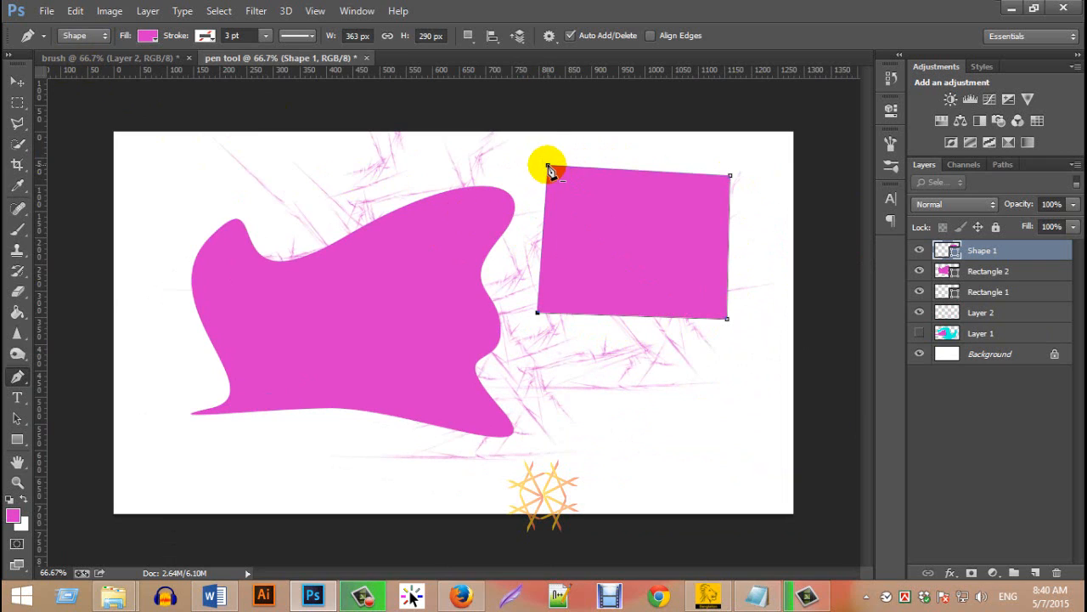
Step: Set the Pen Tool's drawing mode to Path, staying in the pen tool document
left_click(85, 36)
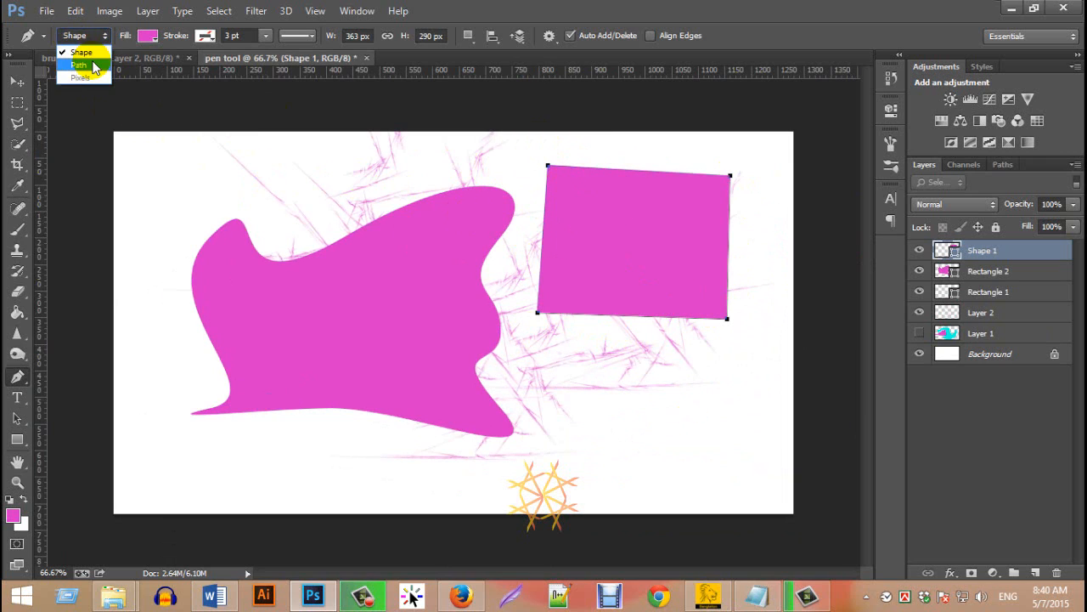
left_click(93, 66)
left_click(102, 58)
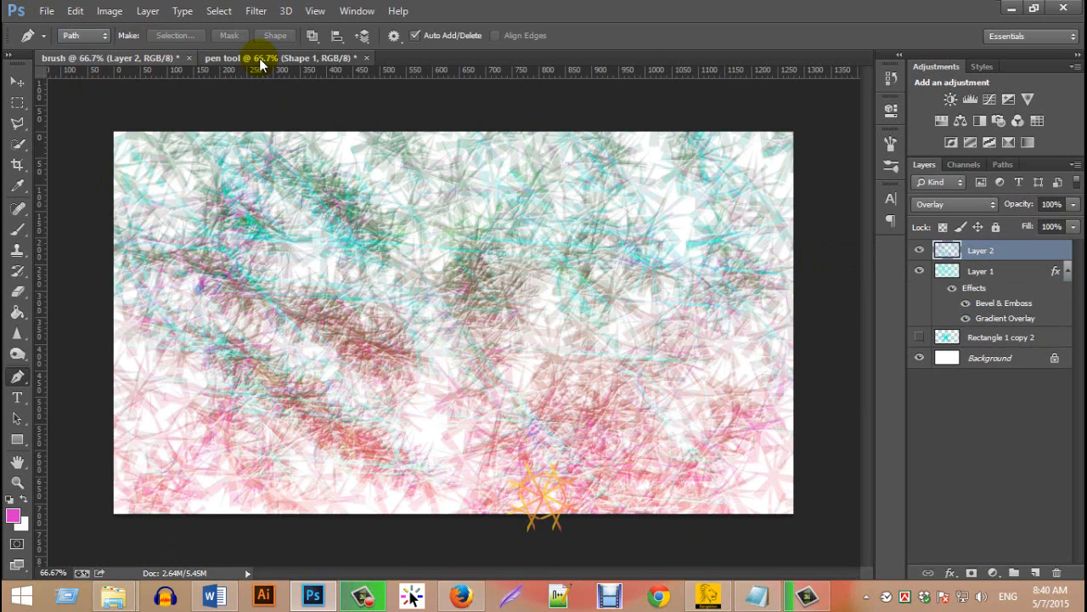
left_click(261, 59)
Step: Draw a closed four-point outline with the Pen Tool in the canvas's upper-left area, overlapping the curved magenta shape
left_click(160, 160)
left_click(311, 175)
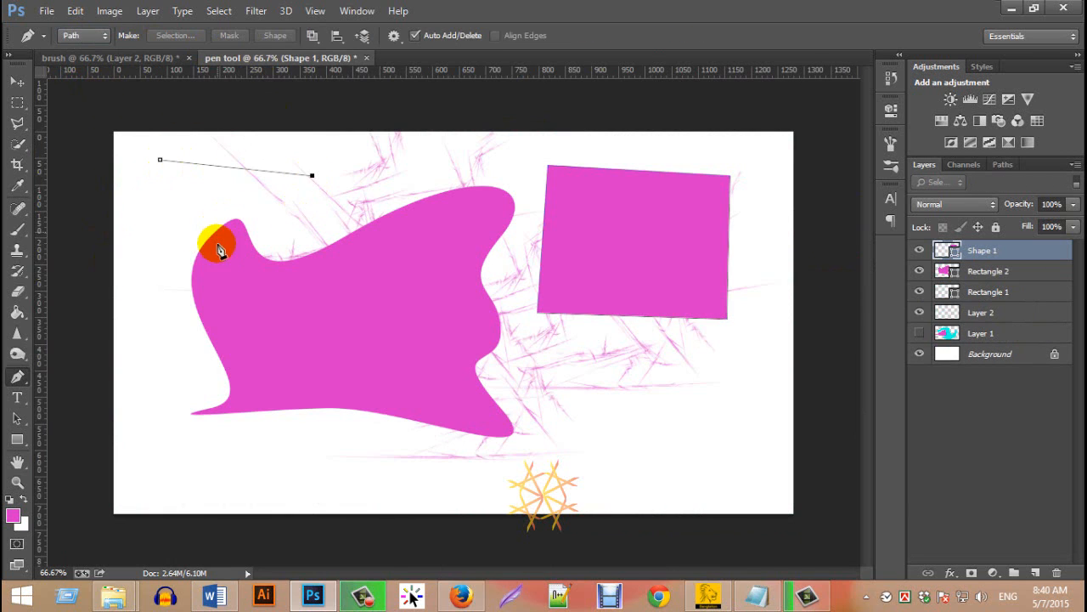
left_click(215, 317)
left_click(131, 279)
left_click(160, 160)
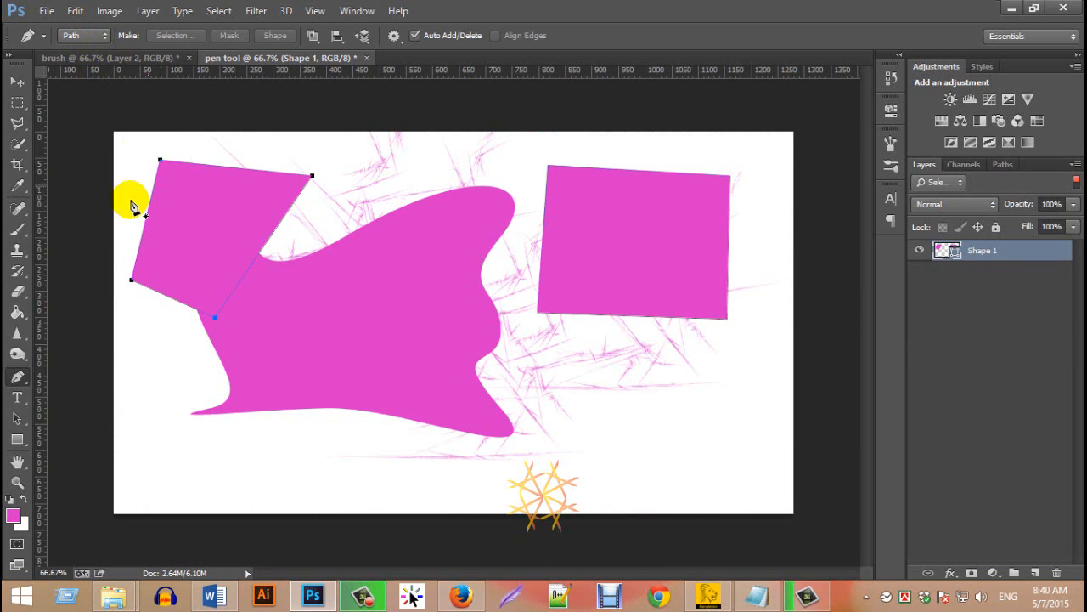
Step: Delete the Shape 1 layer and set the layer filter back to Kind
left_click_drag(995, 250, 1056, 571)
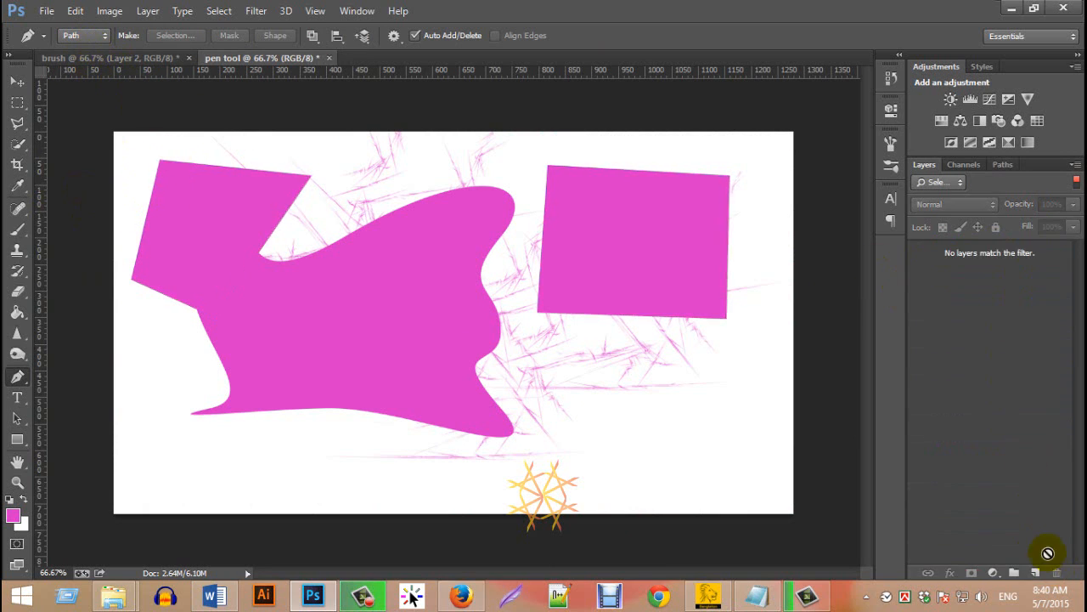
left_click(934, 182)
left_click(931, 195)
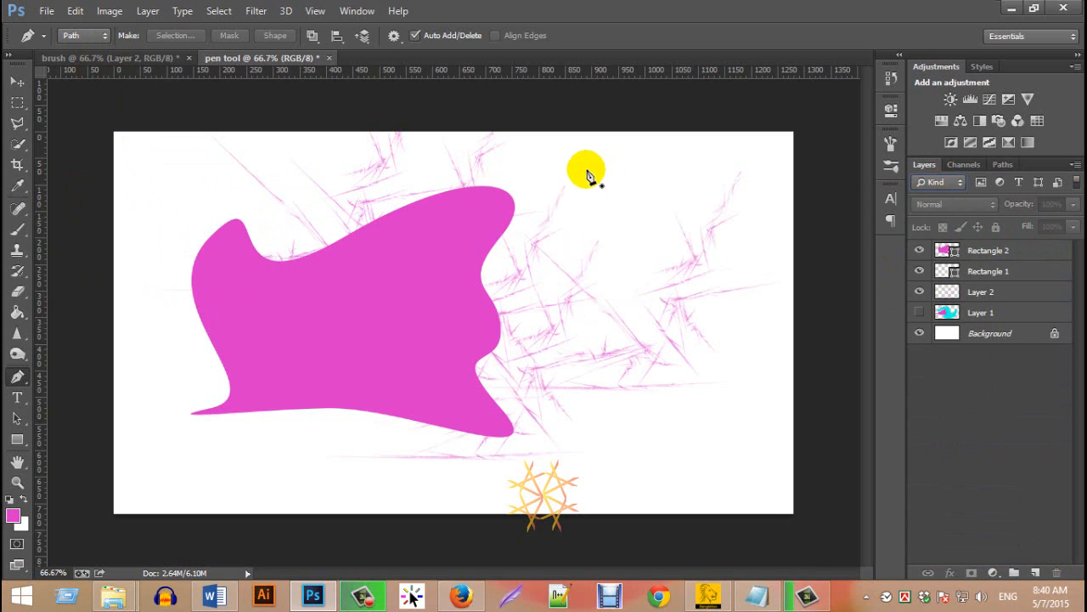
Step: Draw a closed four-point path with the Pen Tool in the empty upper-right area of the canvas
left_click(581, 168)
left_click(751, 159)
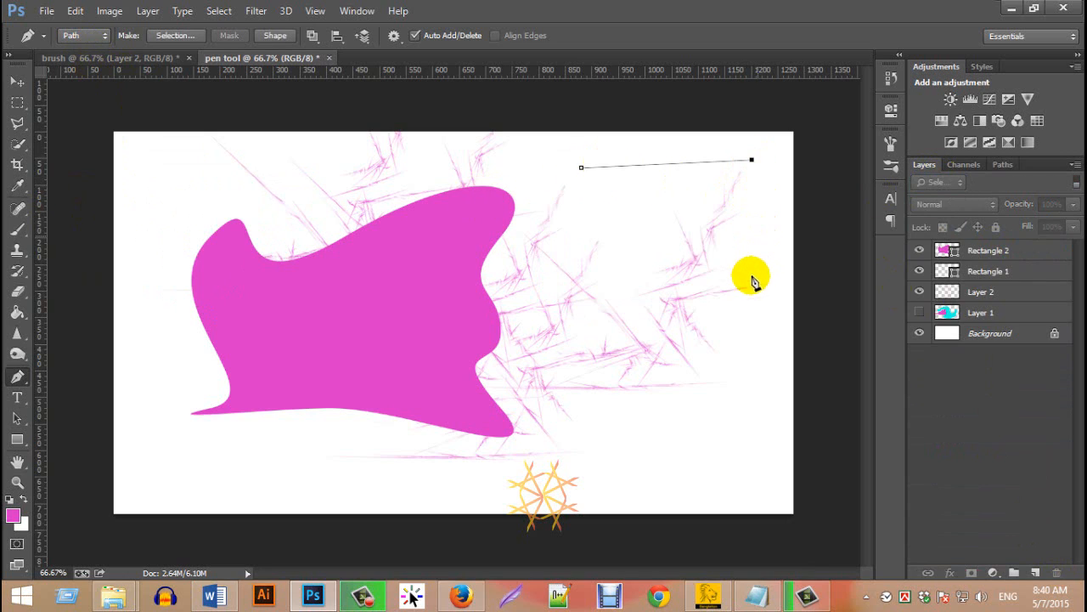
left_click(757, 236)
left_click(645, 287)
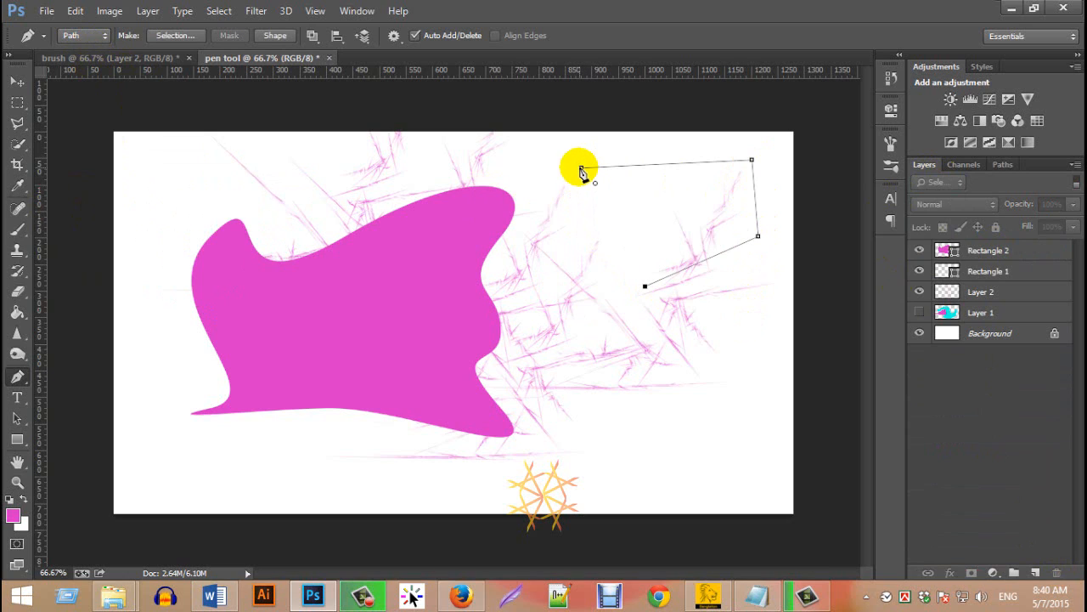
left_click(581, 168)
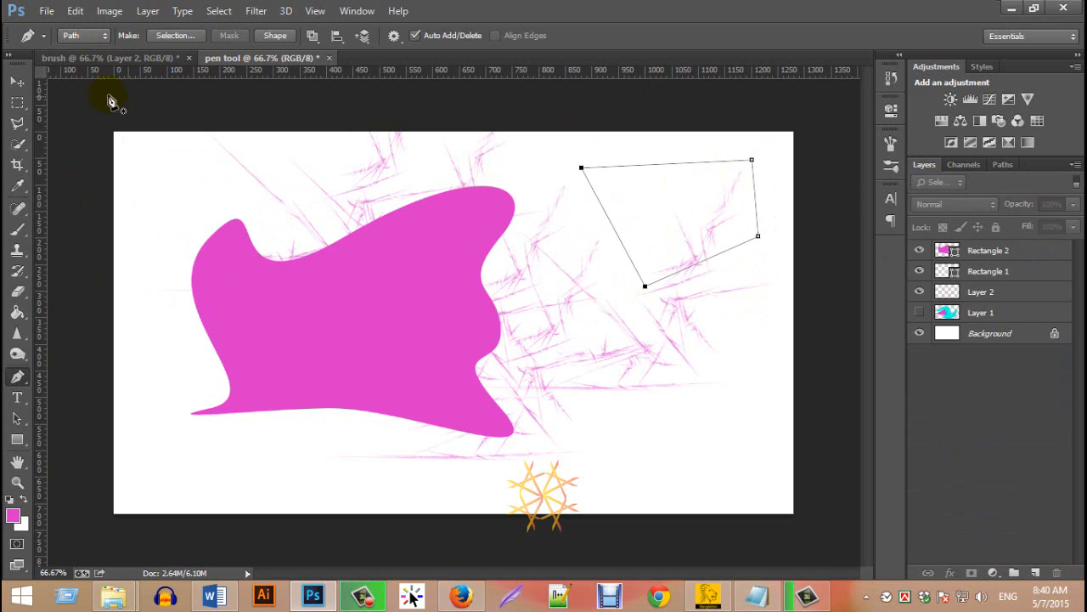
Step: Open the Make Selection dialog for the path and cancel it, and set the path operation to Subtract Front Shape
left_click(180, 35)
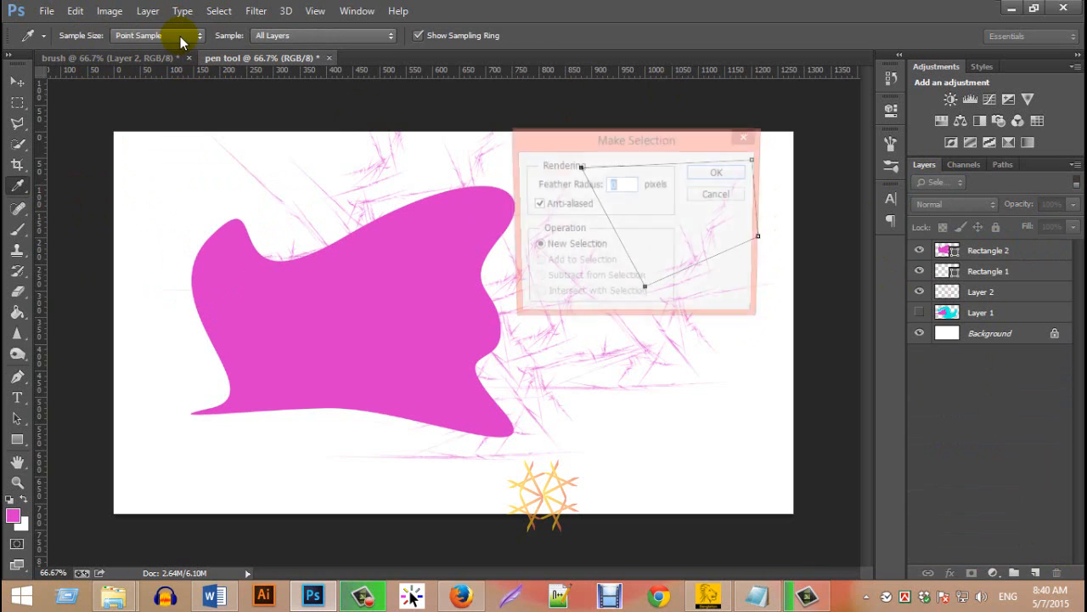
key("Escape")
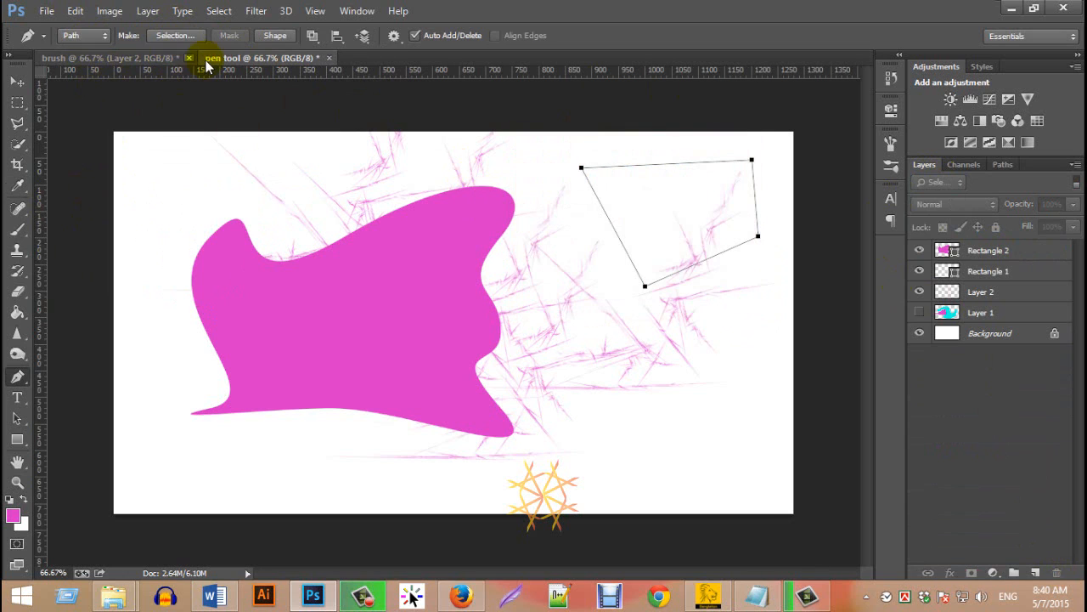
left_click(311, 35)
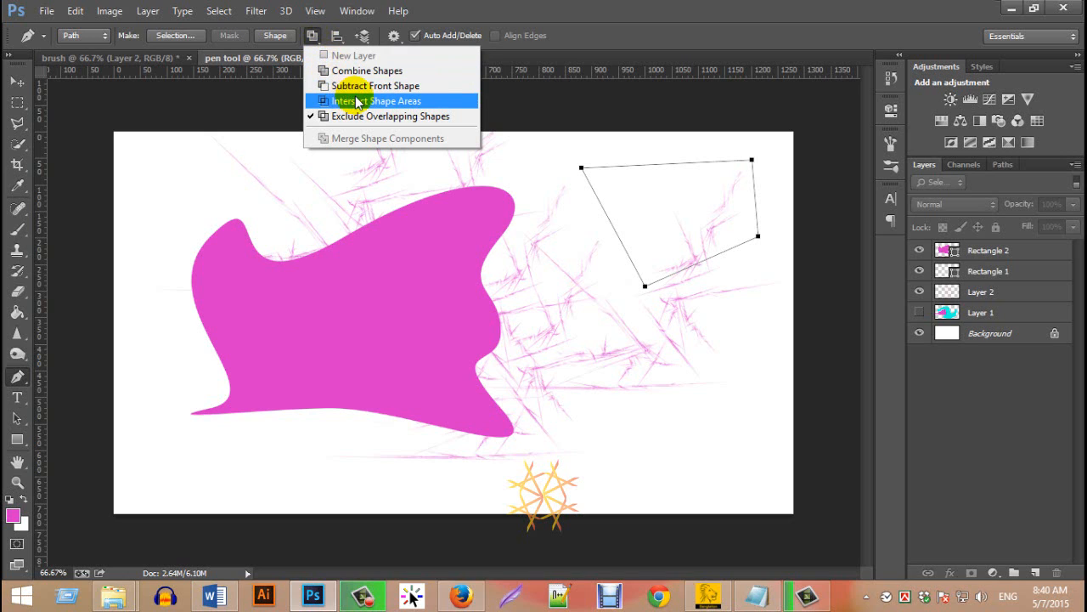
left_click(408, 85)
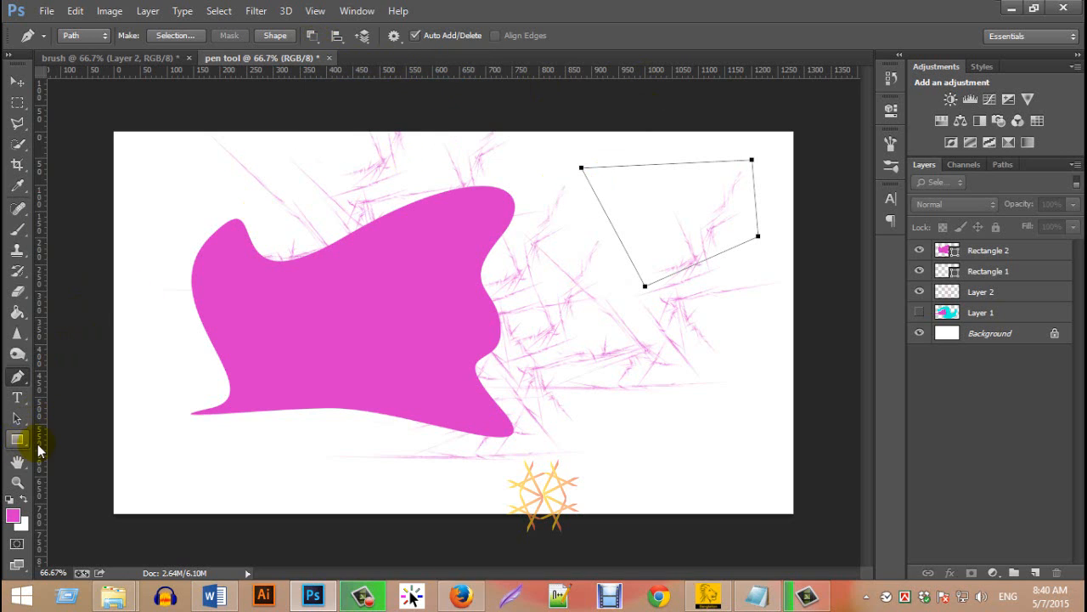
Step: Draw a rectangle about 285 by 129 px above the curved shape and an overlapping one about 229 by 127 px in the canvas's top-left corner
left_click(17, 439)
left_click_drag(192, 136, 345, 205)
left_click(582, 194)
left_click(493, 243)
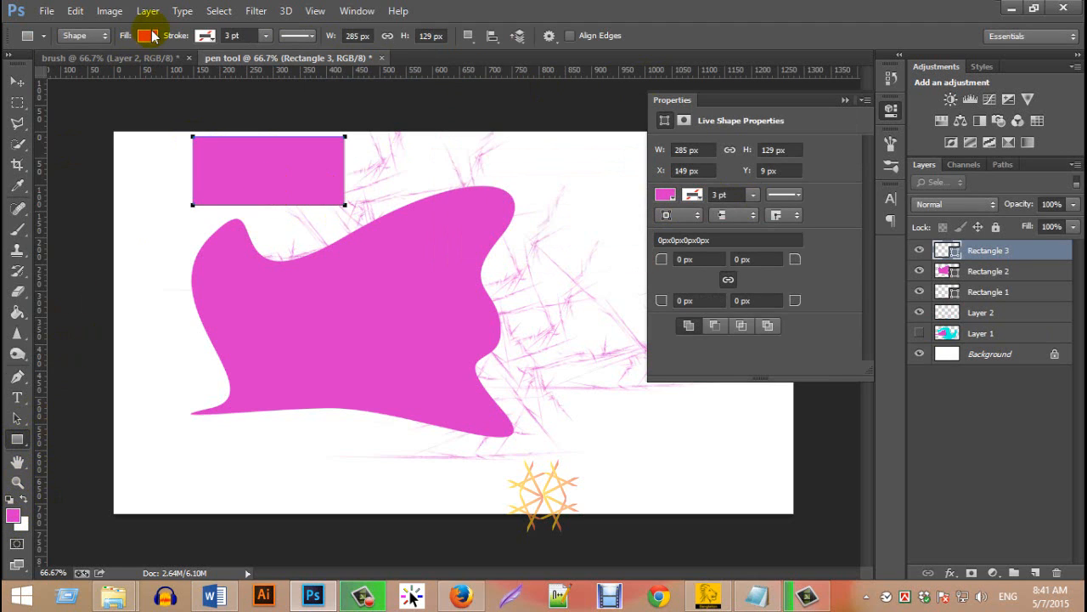
left_click_drag(115, 142, 236, 210)
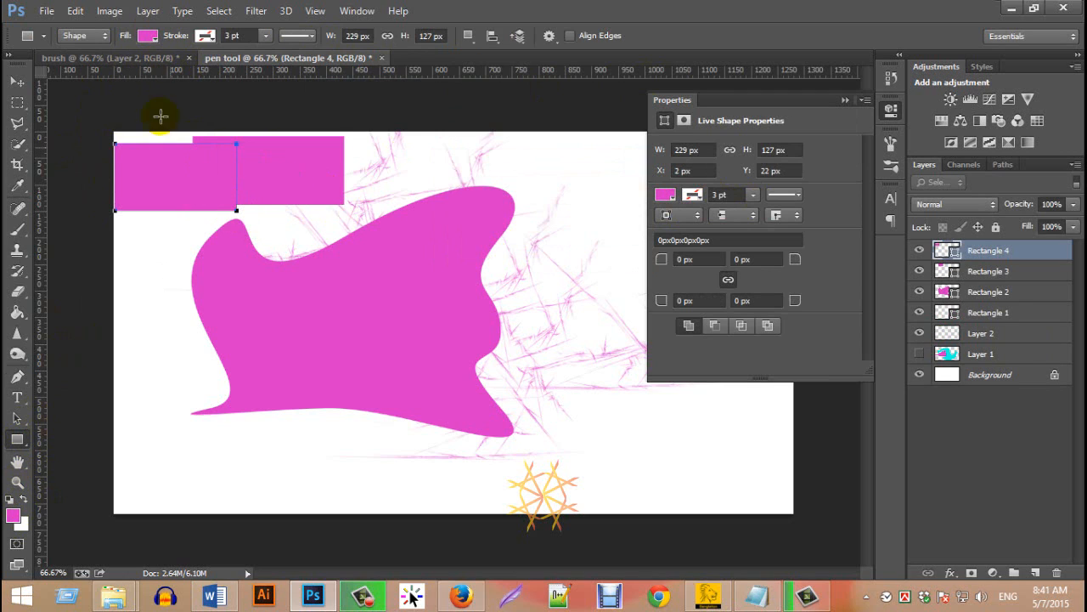
Step: Change the front rectangle's fill to the recently used teal color
left_click(148, 38)
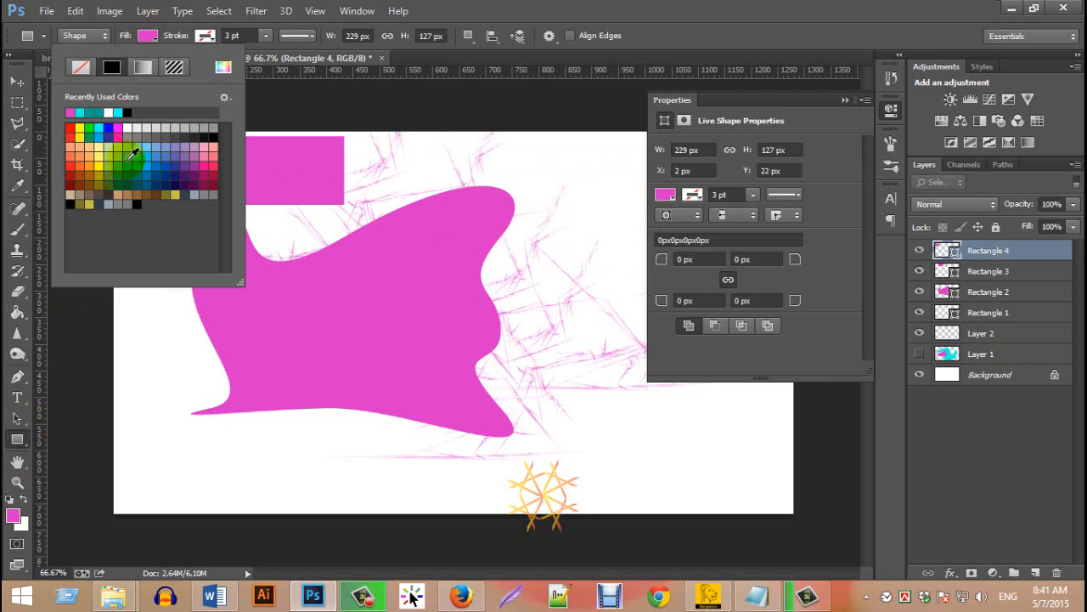
left_click(119, 113)
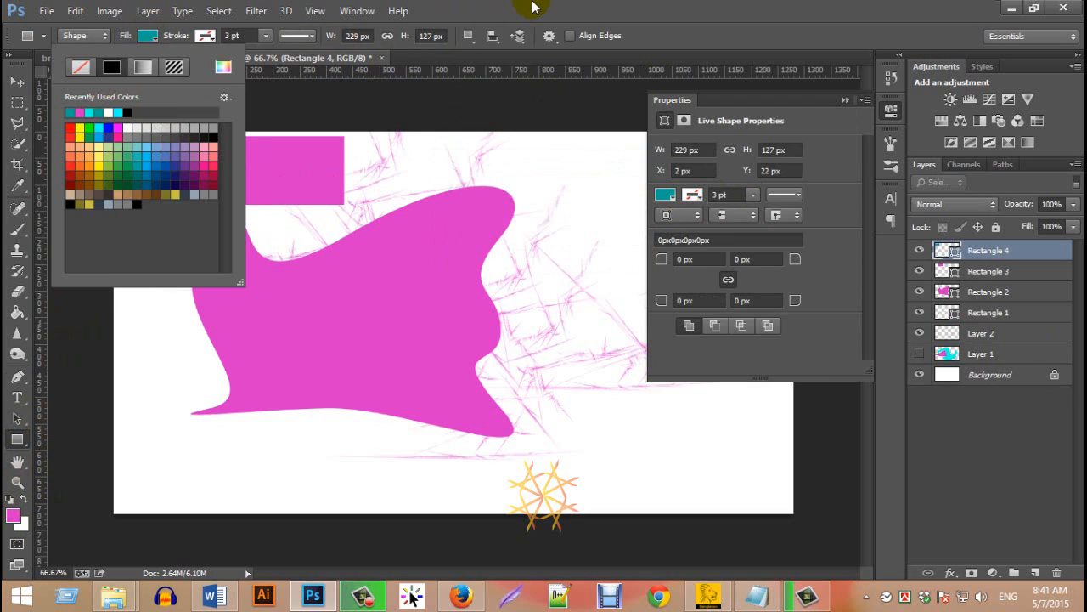
key("Return")
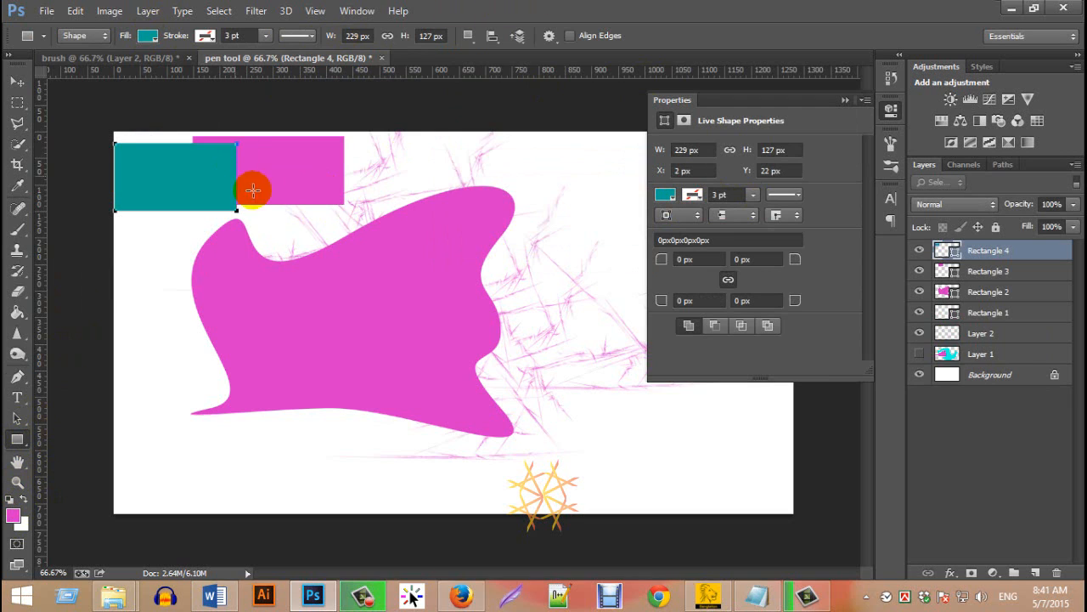
Step: Select the Rectangle 3 and Rectangle 4 layers together with the Pen Tool active, and set the path operation to Combine Shapes
left_click(14, 82)
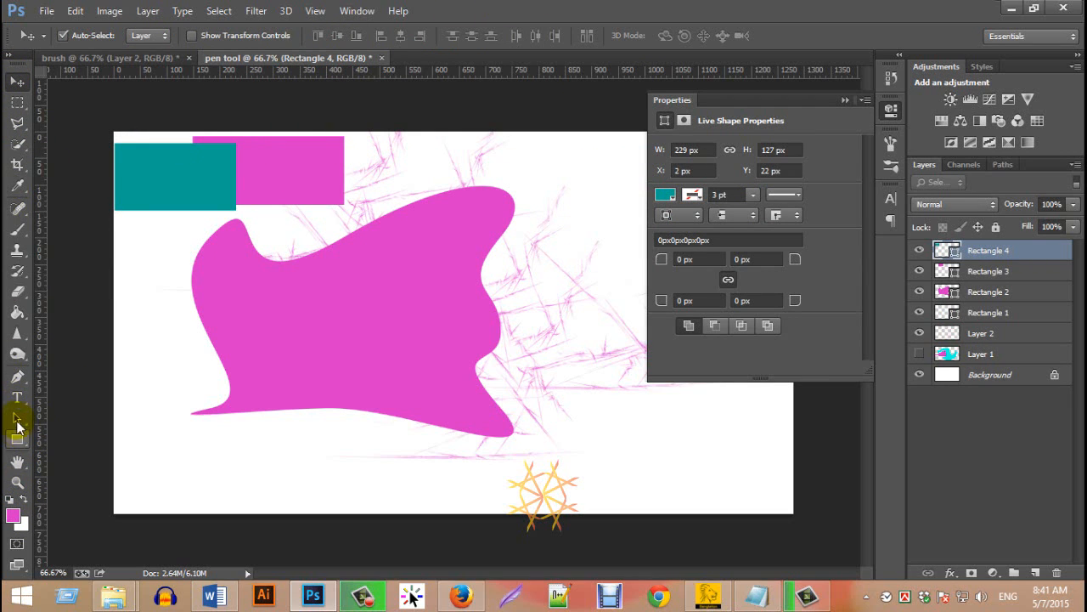
left_click(17, 377)
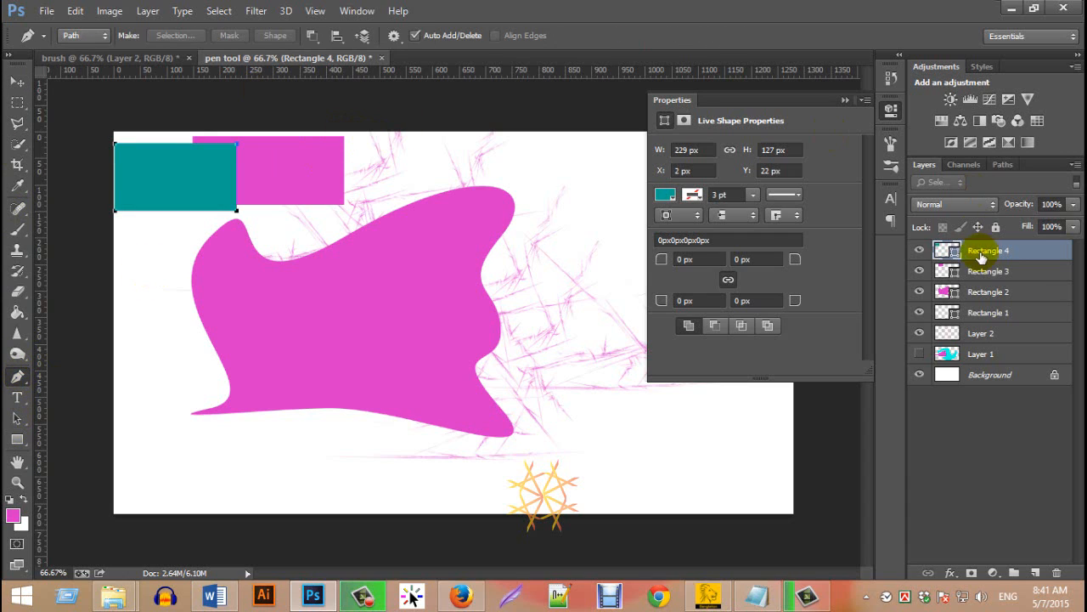
left_click(1017, 272, "shift")
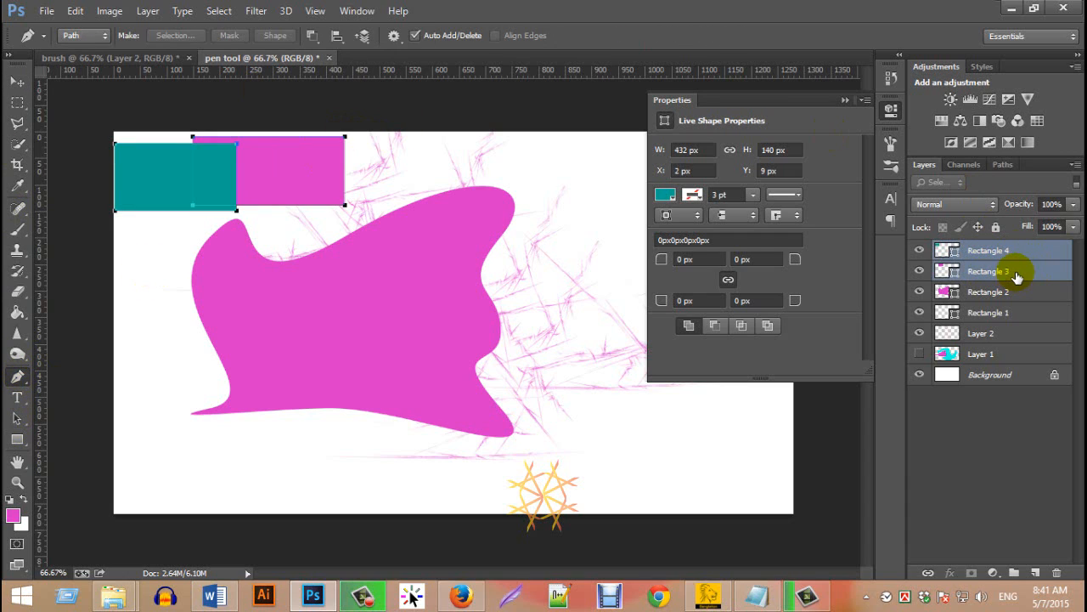
left_click(311, 36)
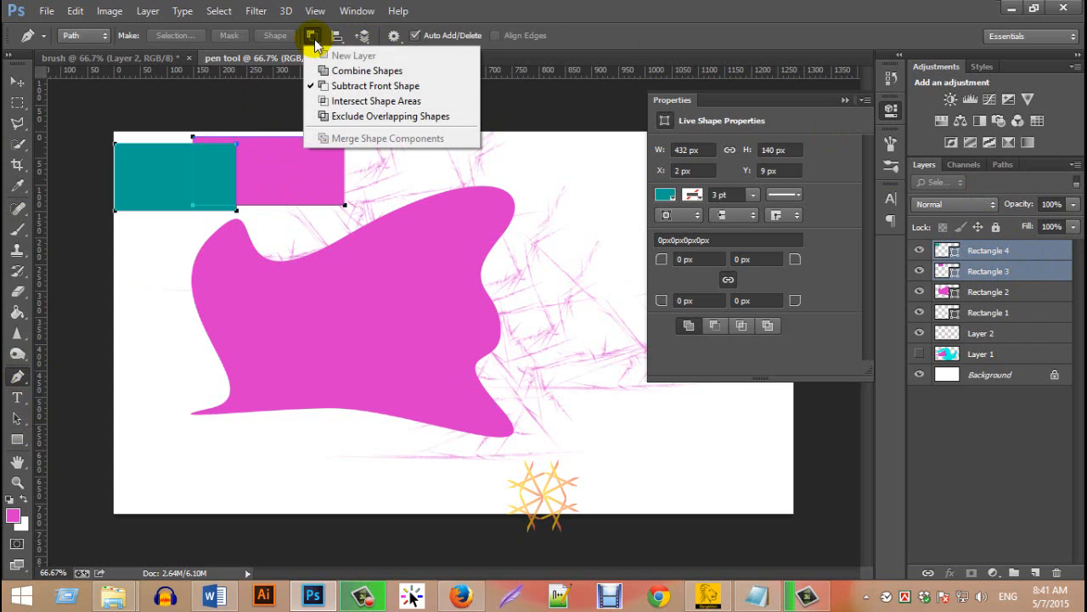
left_click(397, 73)
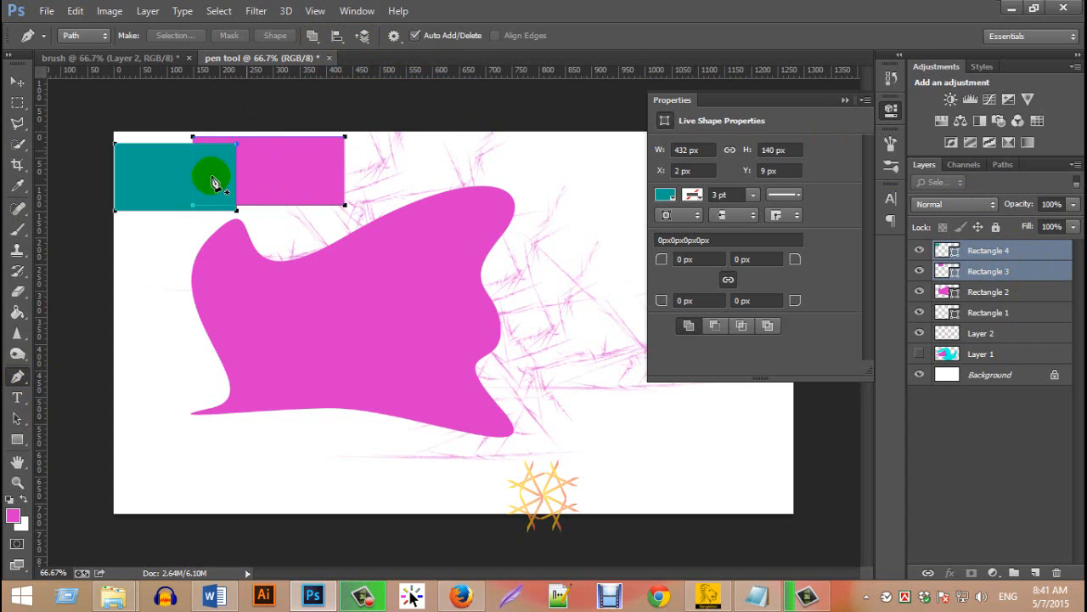
Step: Try the Subtract Front Shape operation on the two overlapping rectangles, and undo it
left_click(315, 36)
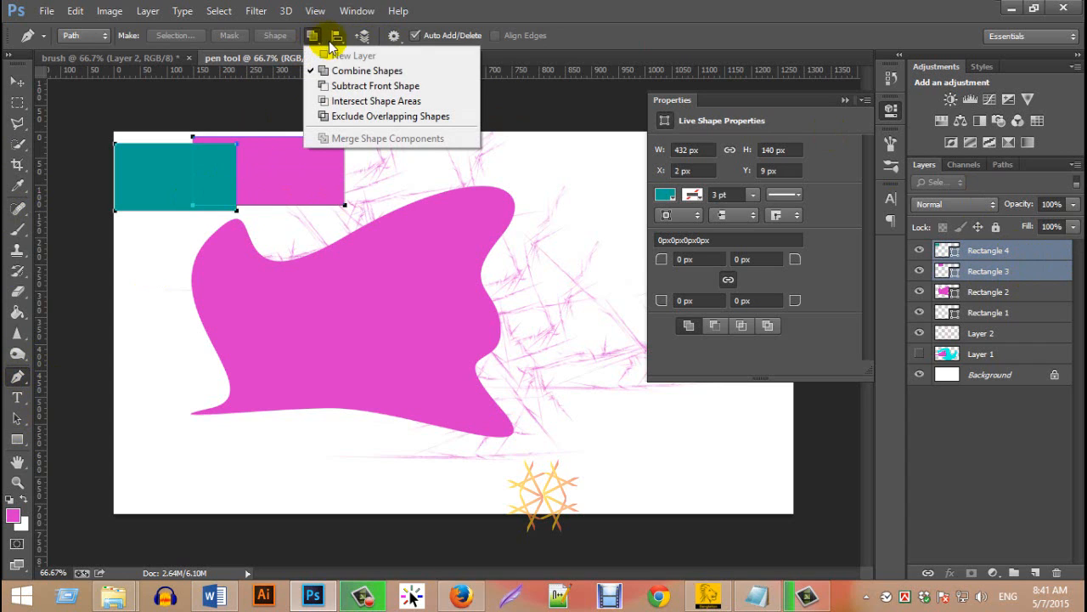
left_click(368, 96)
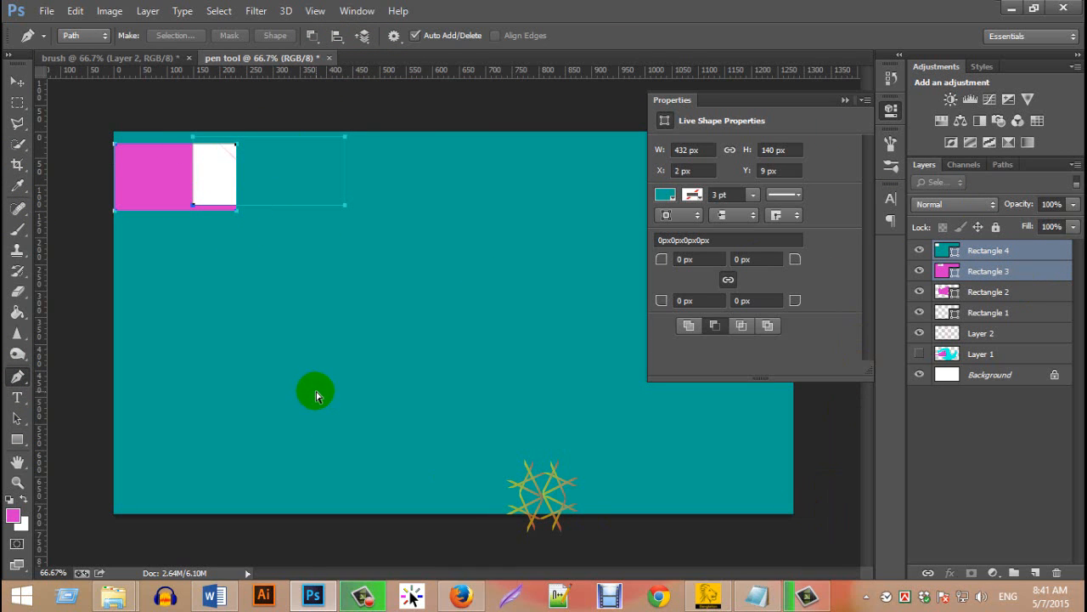
key("ctrl+z")
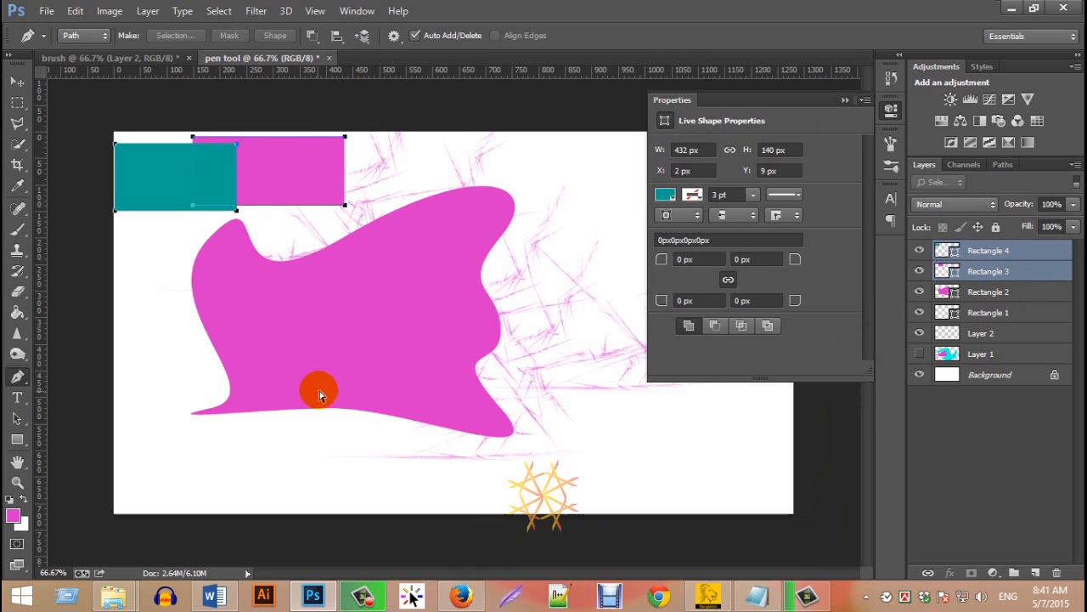
Step: Apply Intersect Shape Areas to the two selected rectangles, followed by Exclude Overlapping Shapes
left_click(320, 37)
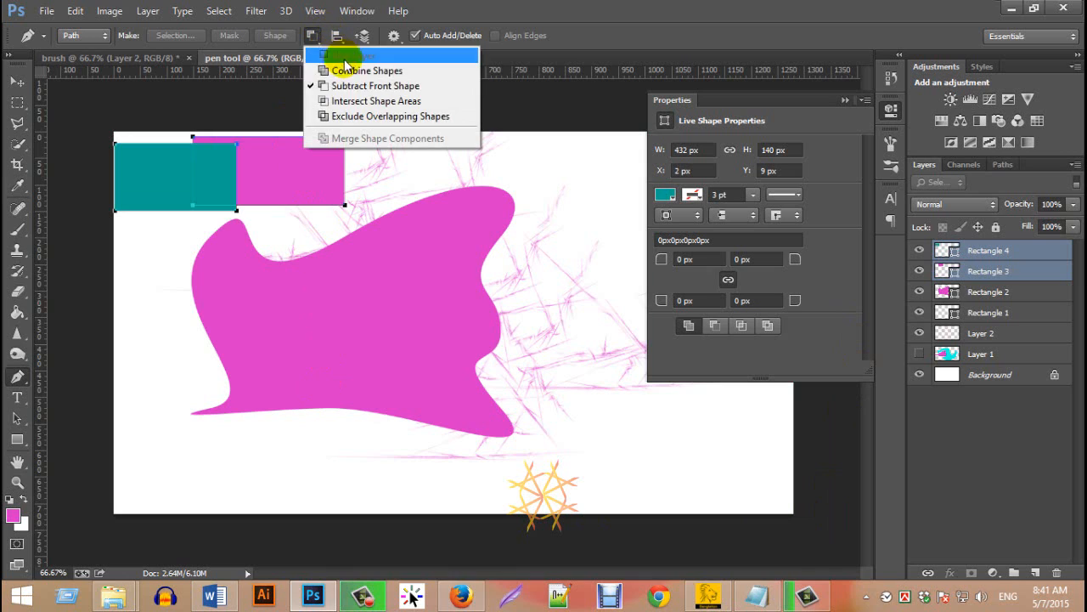
left_click(419, 103)
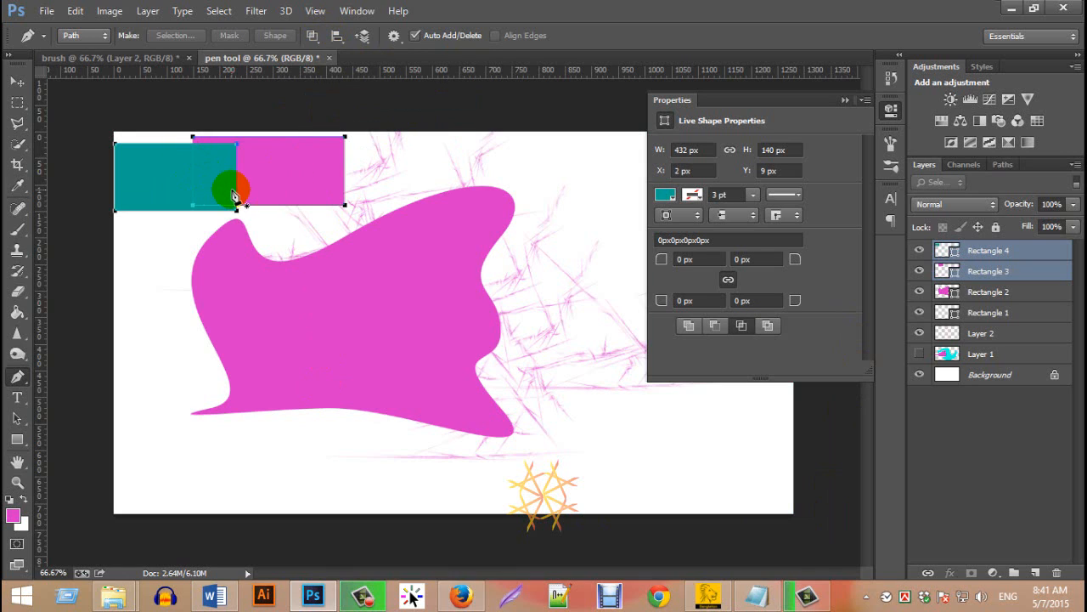
left_click(313, 37)
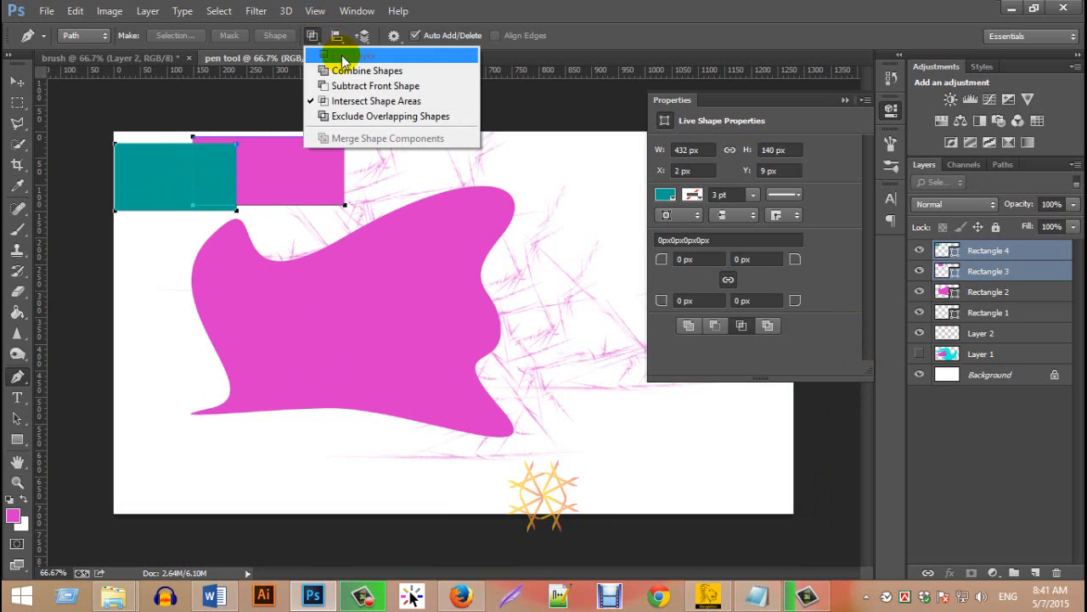
left_click(378, 117)
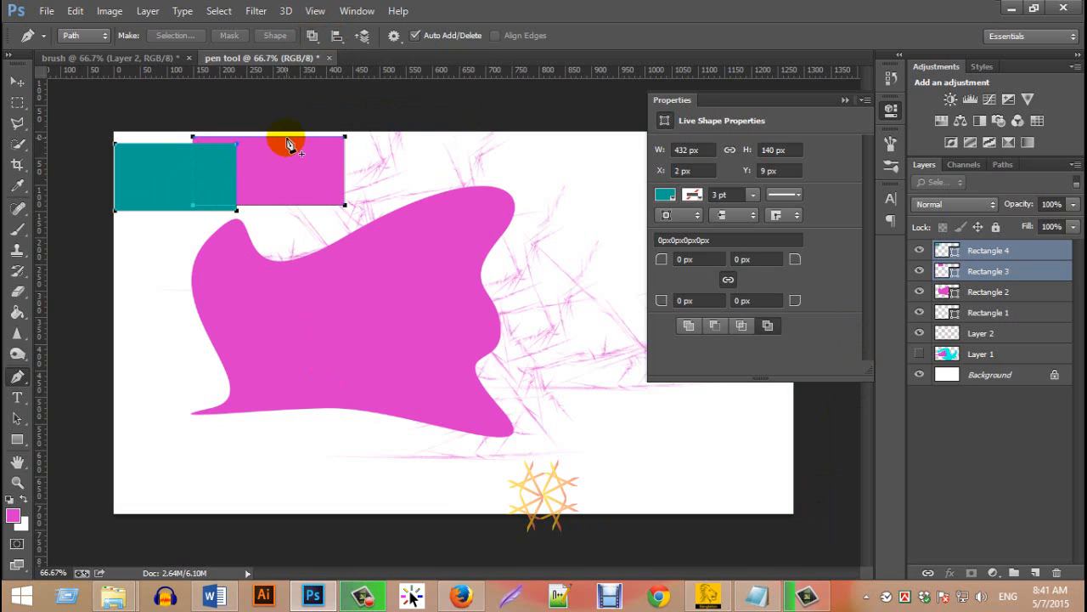
Step: Switch from the Pen Tool to the Rectangle Tool and collapse the Properties display covering the canvas
left_click(17, 439)
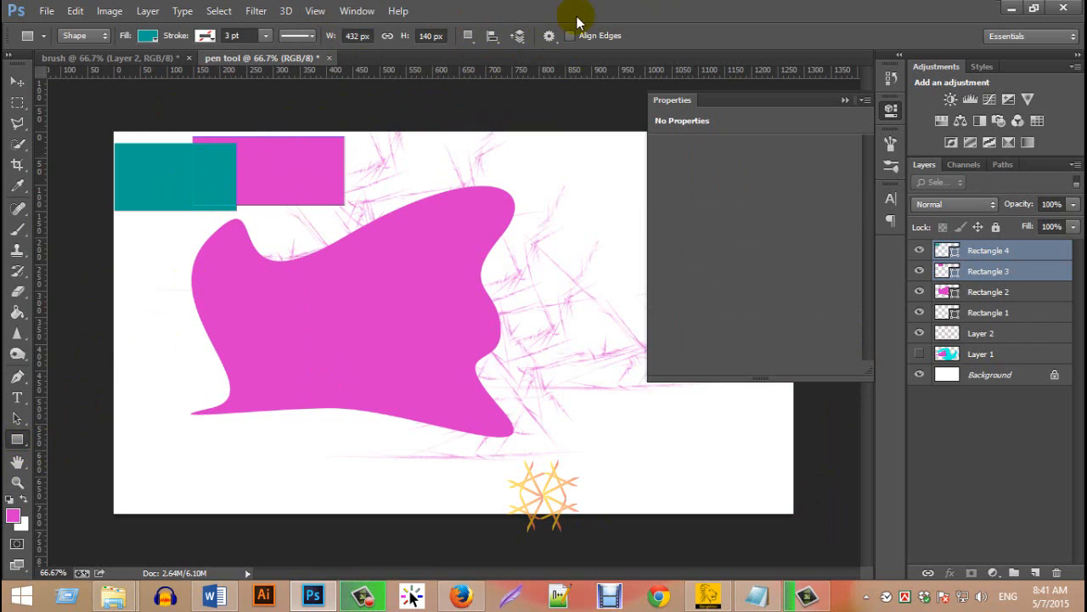
left_click(200, 182)
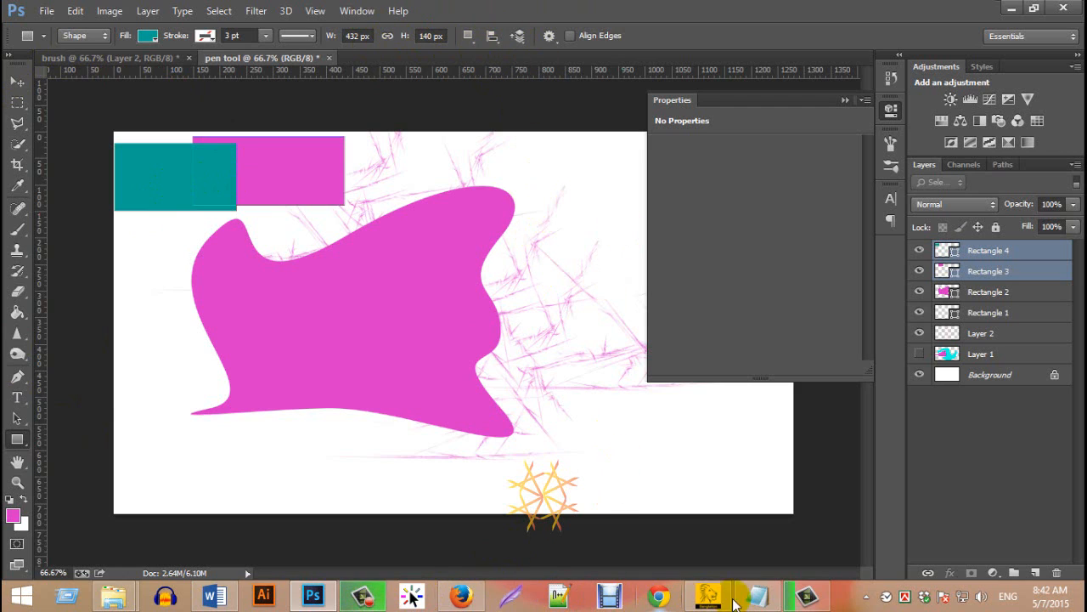
left_click(373, 600)
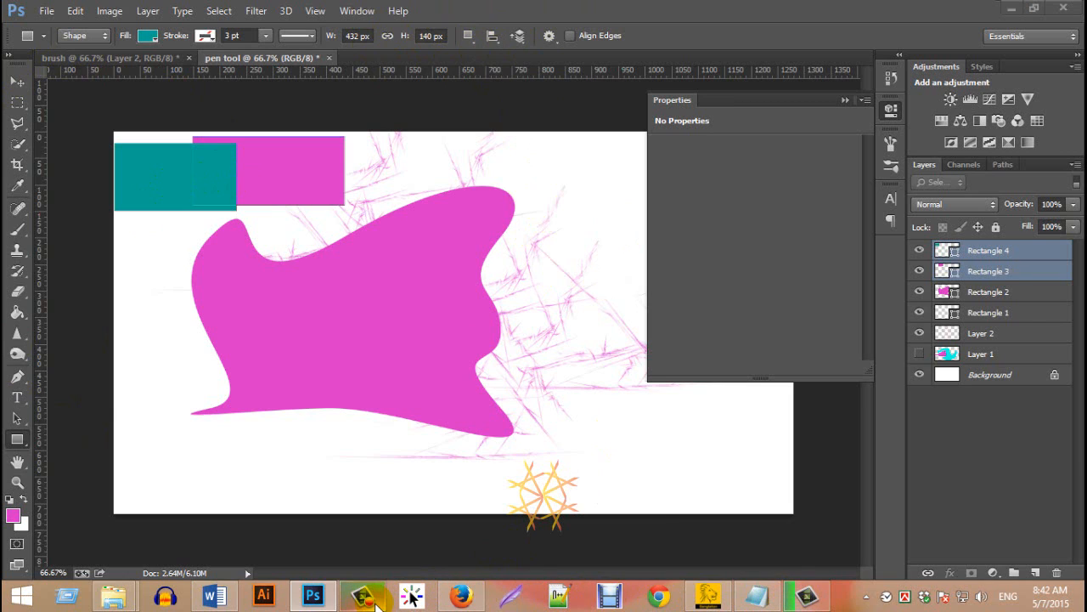
left_click(379, 600)
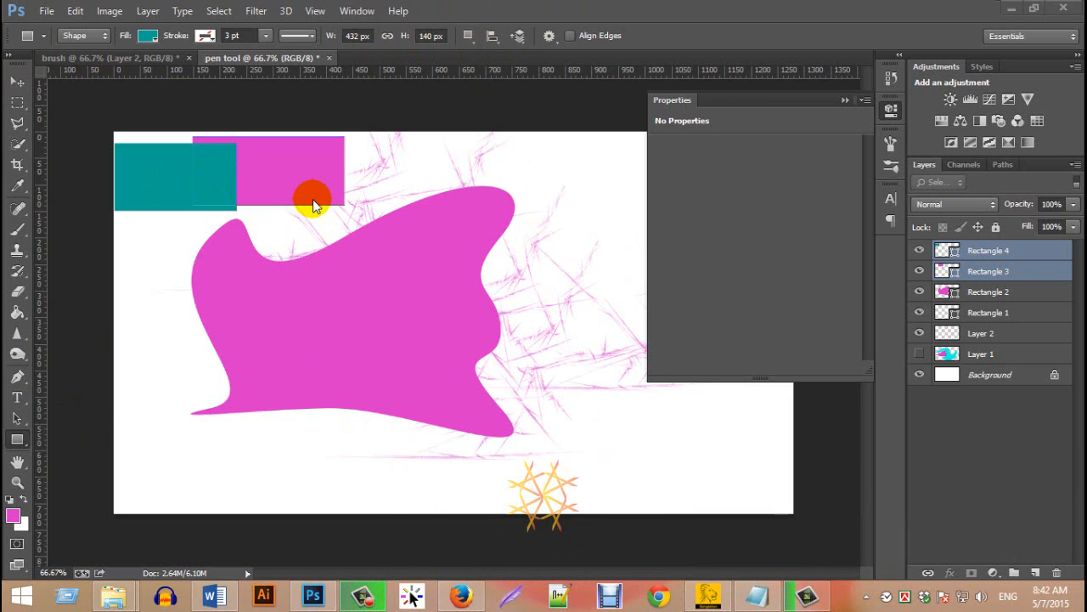
left_click(842, 100)
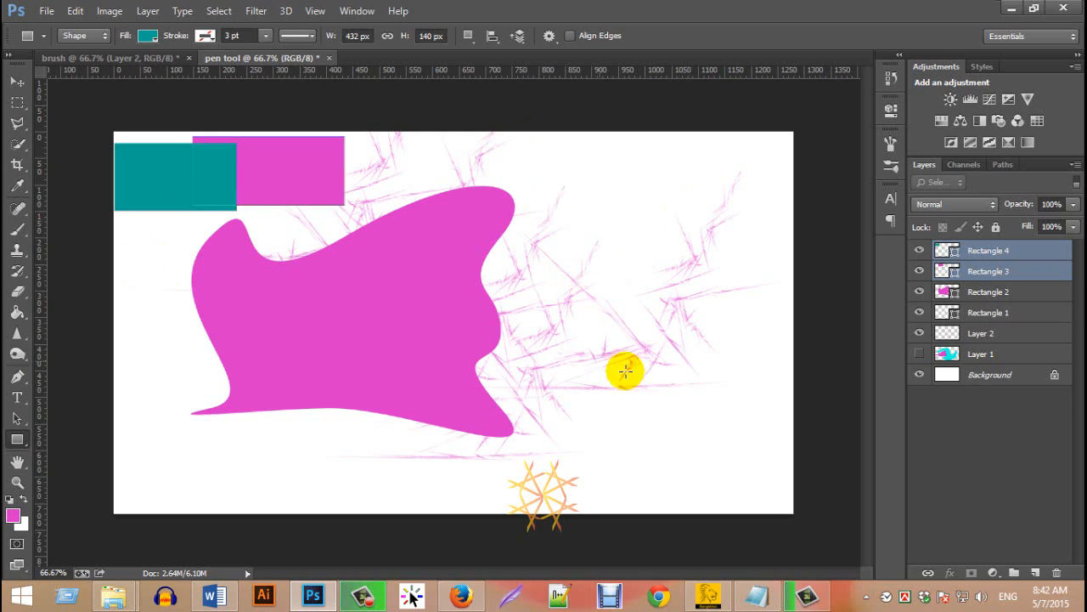
Step: Examine the available shape tools, from Rectangle to Custom Shape, and keep the Rectangle Tool active
left_click(238, 228)
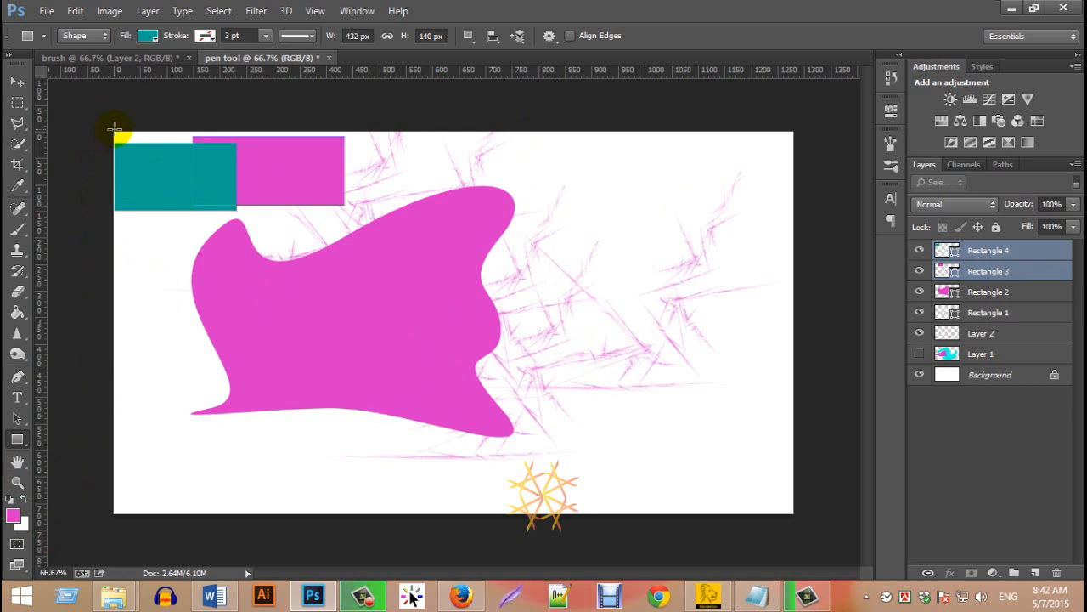
right_click(24, 443)
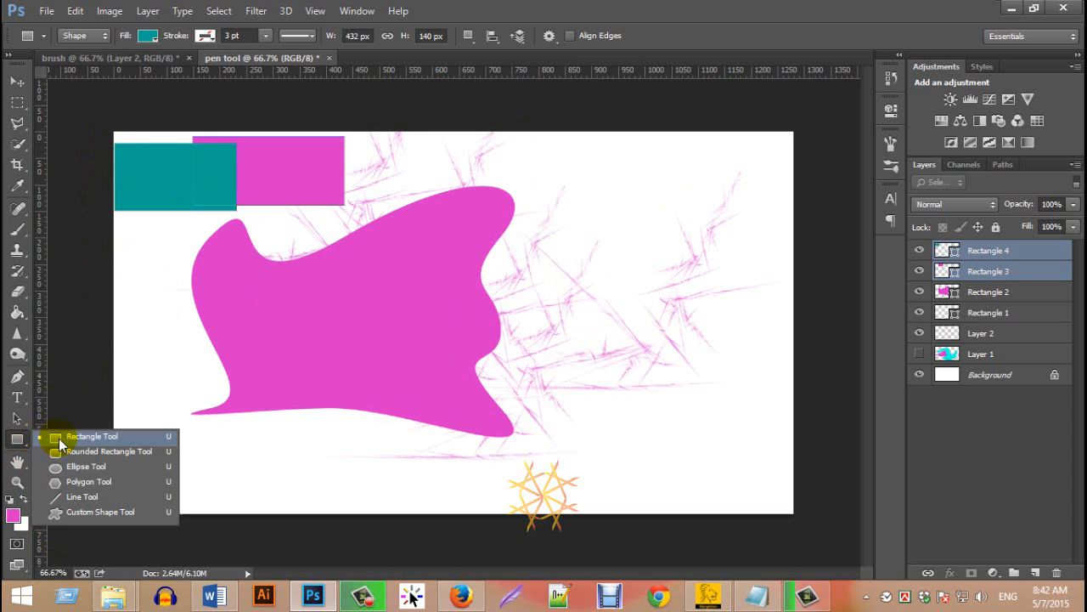
left_click(41, 441)
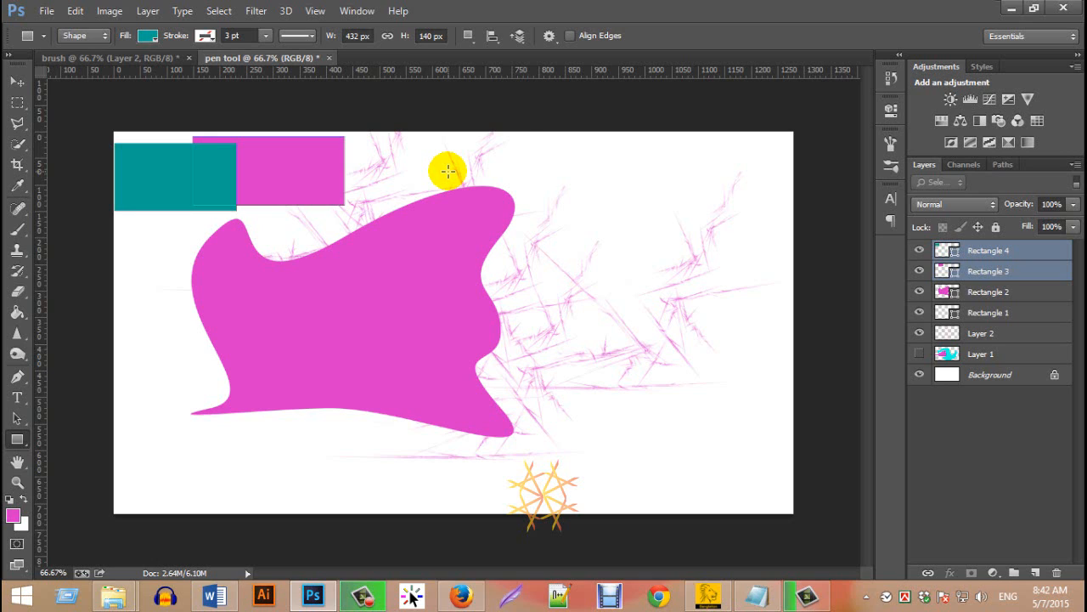
left_click(382, 231)
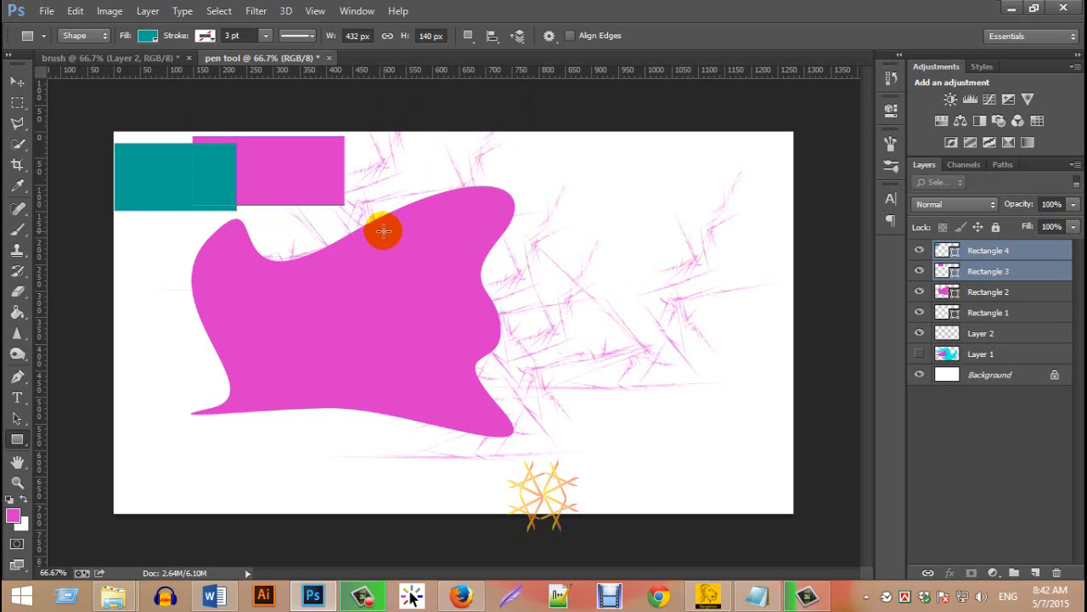